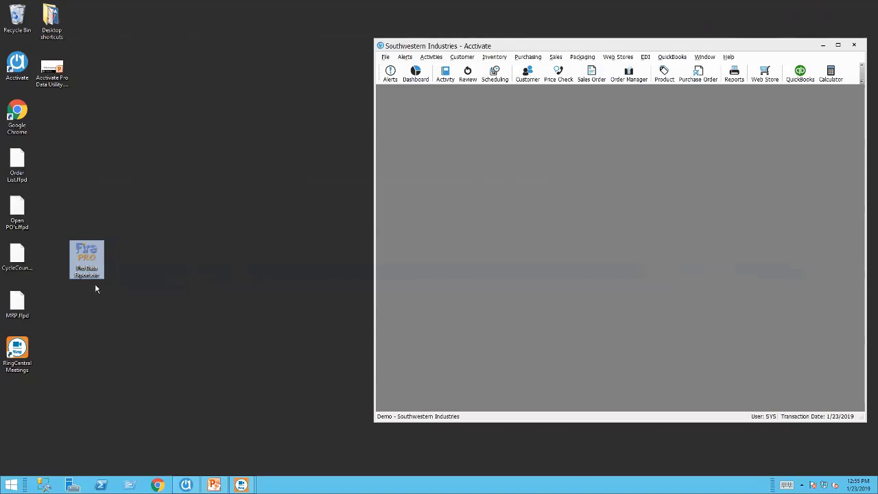
Launch Firefly Pro beside Acctivate, check the Customer Contact List profile, and open Acctivate's Customer window.
double_click(97, 258)
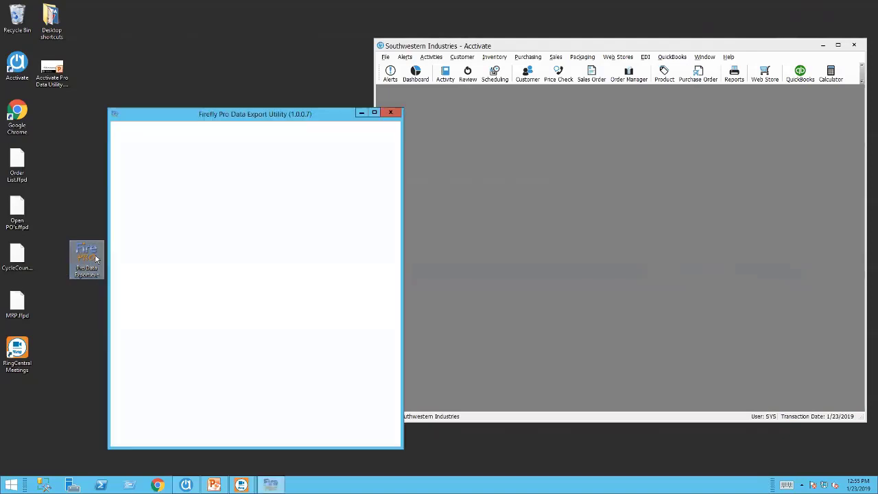
drag(301, 112, 256, 62)
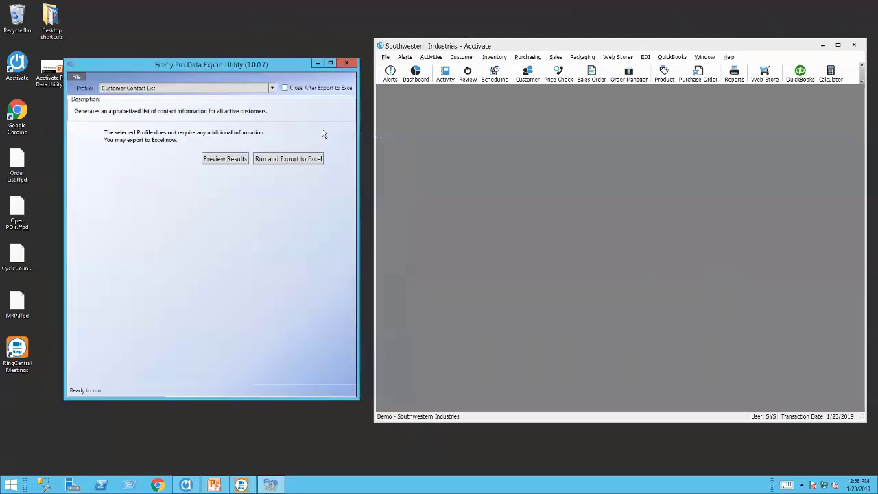
click(271, 89)
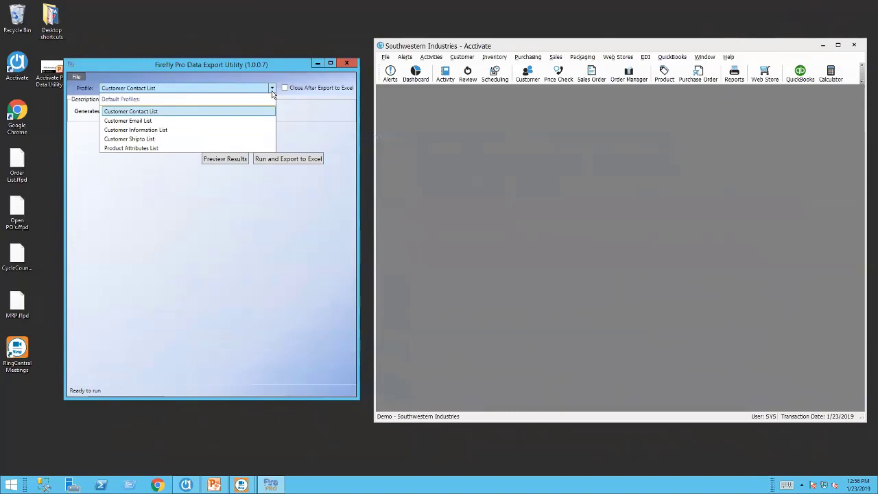
click(527, 75)
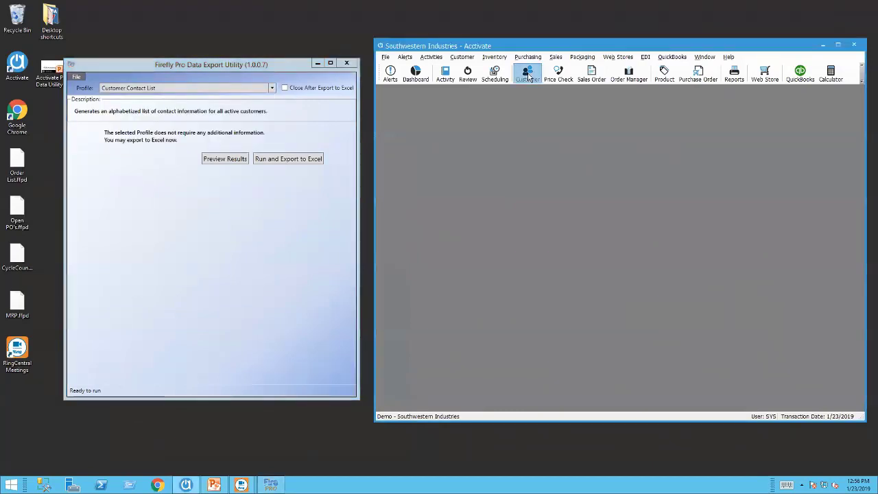
click(528, 76)
Browse the Customer, Ship To and Contacts tabs and their phone and email fields, ending on Contacts.
click(272, 88)
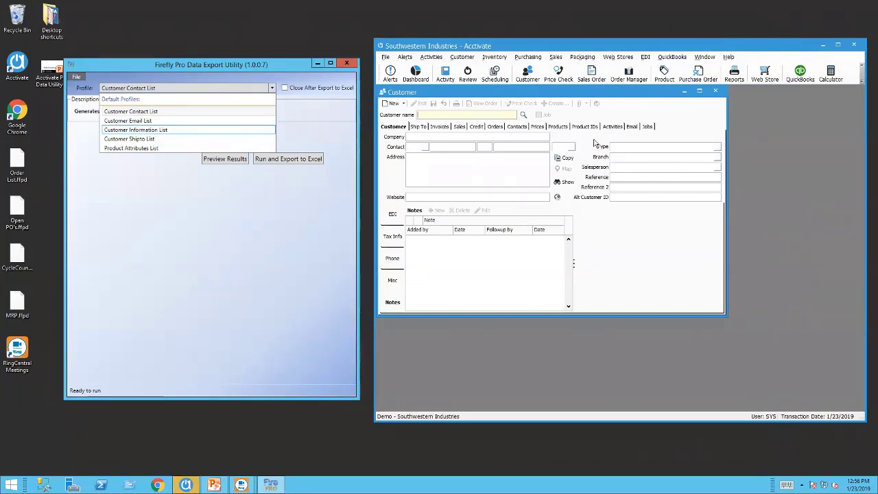
click(418, 127)
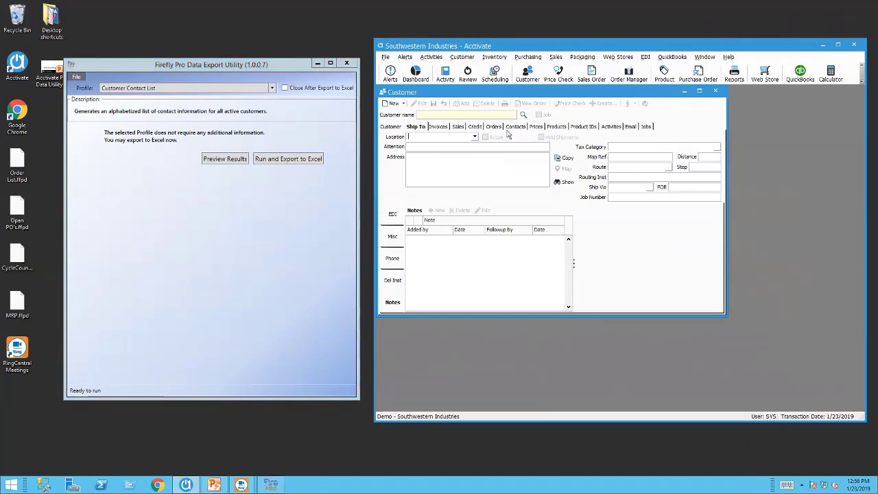
click(518, 128)
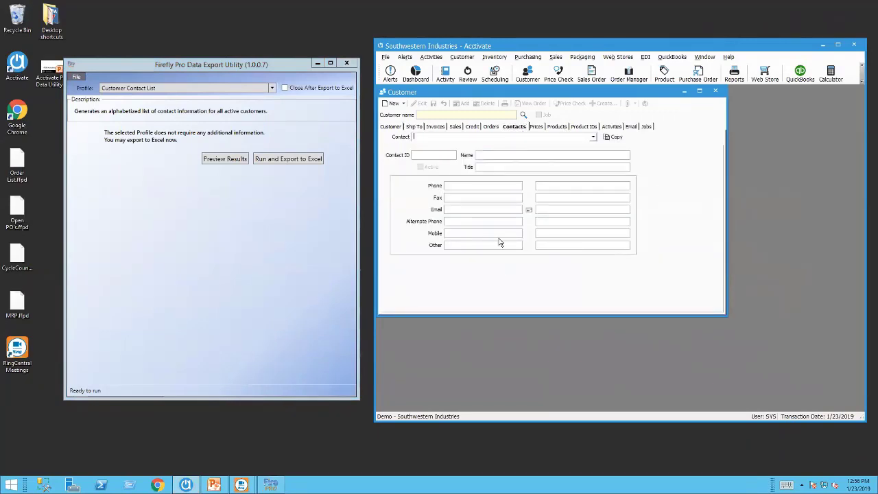
click(399, 128)
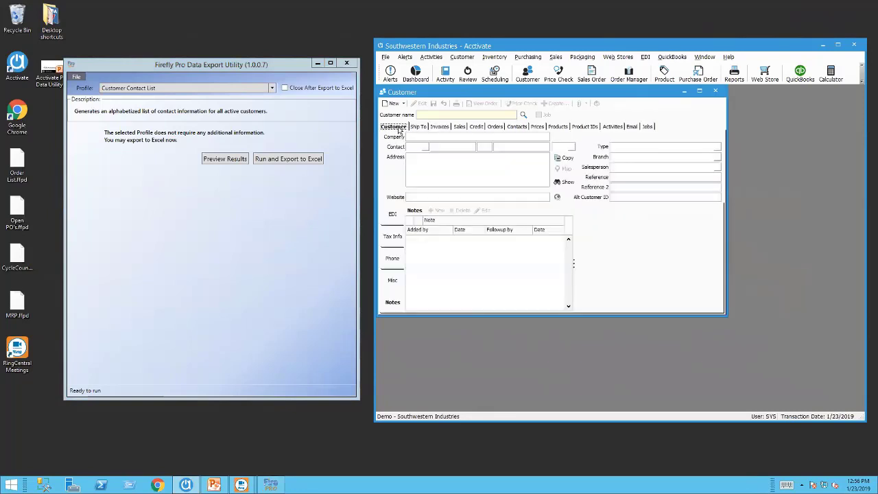
click(392, 259)
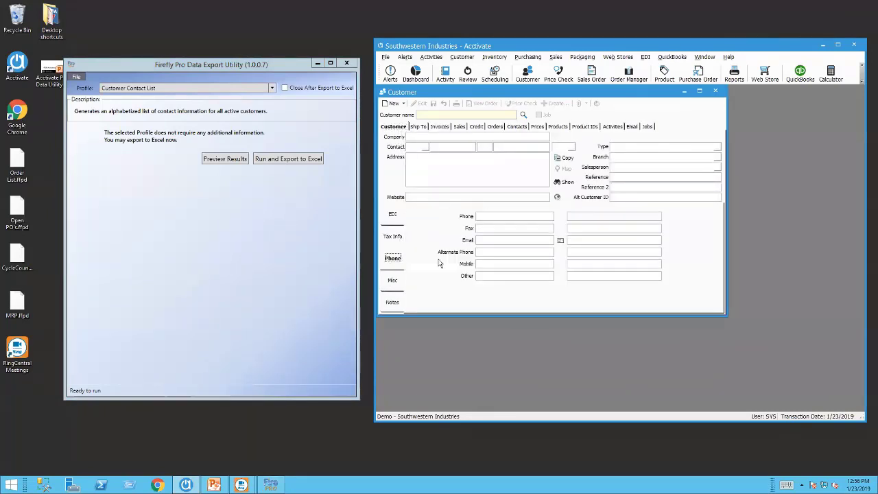
click(418, 127)
click(395, 261)
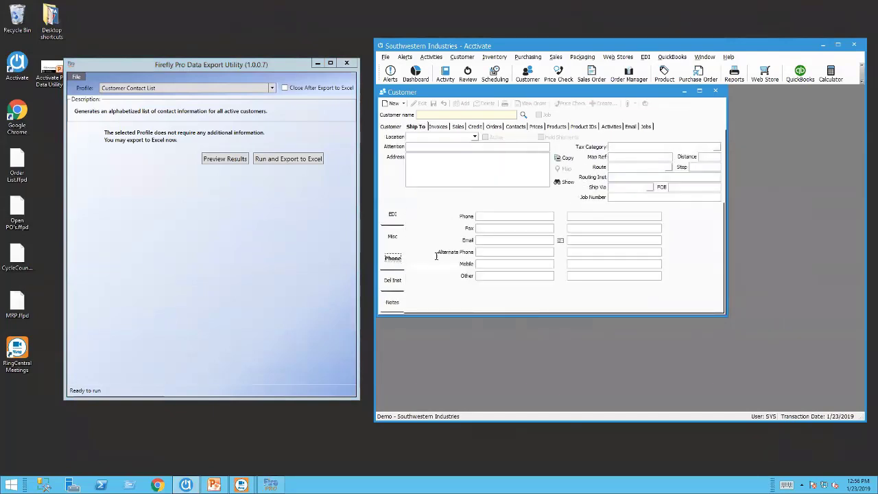
click(515, 127)
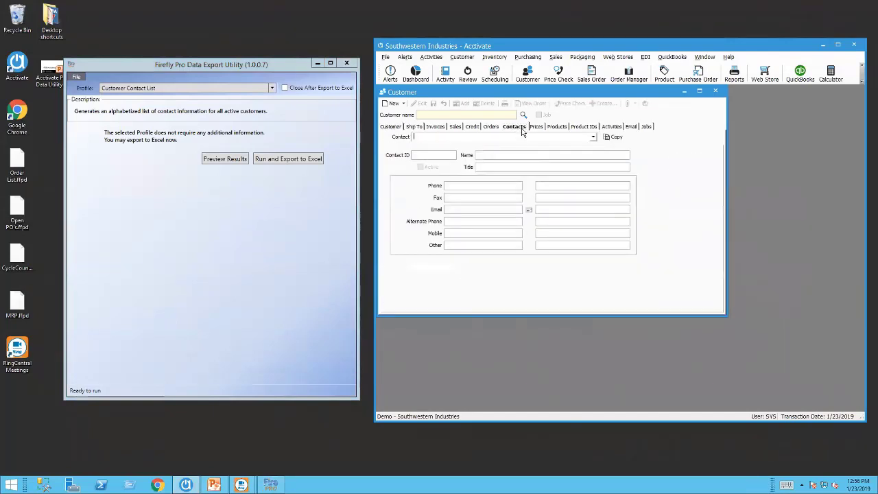
click(271, 89)
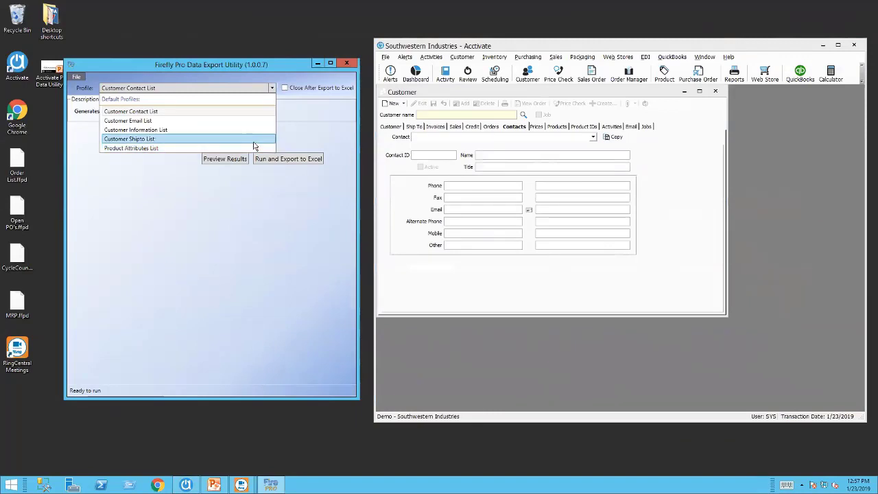
Preview the 62-row Customer Information List profile and export it to a new Excel workbook.
click(183, 129)
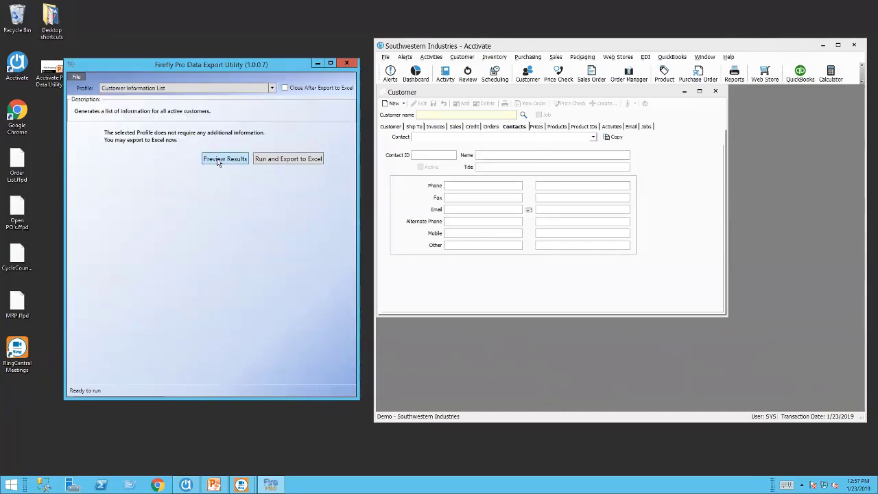
click(218, 161)
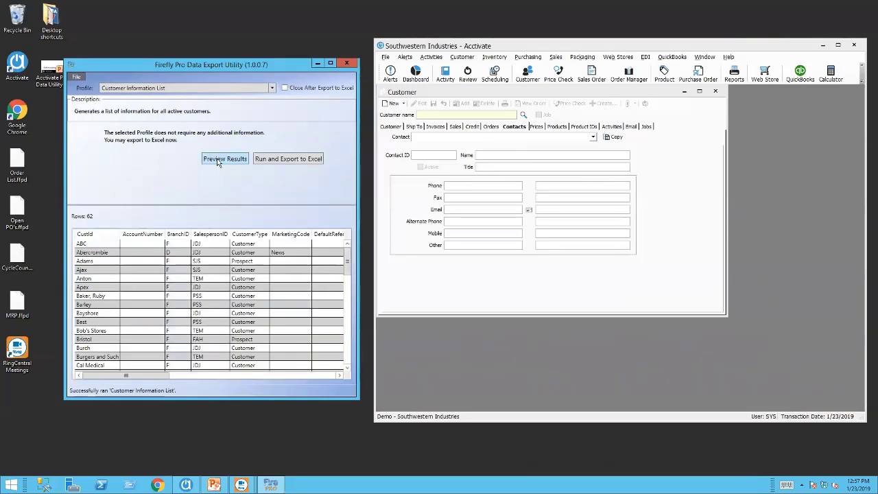
click(279, 159)
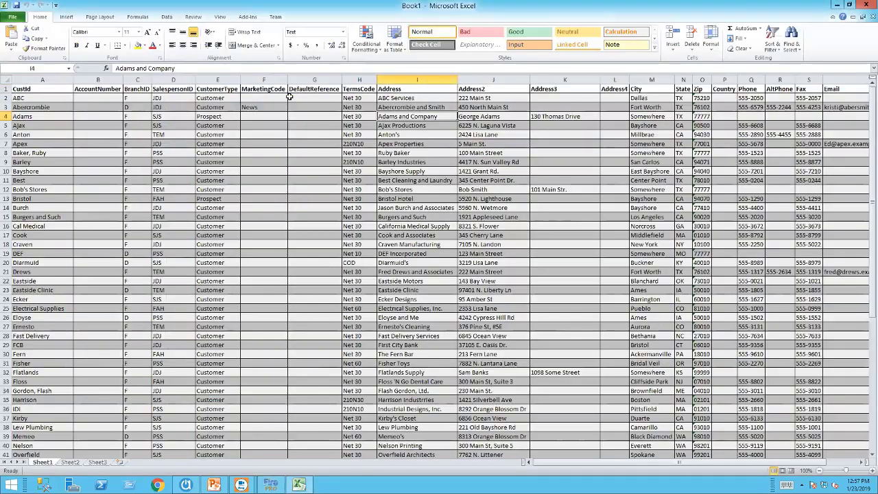
Restore and enlarge the exported Book1 workbook, scroll across to column J, then minimize it.
click(848, 6)
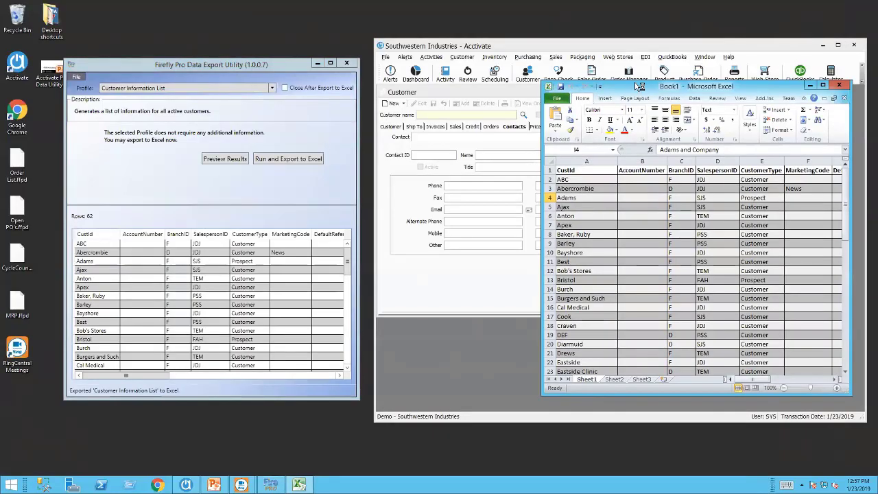
drag(636, 85, 269, 44)
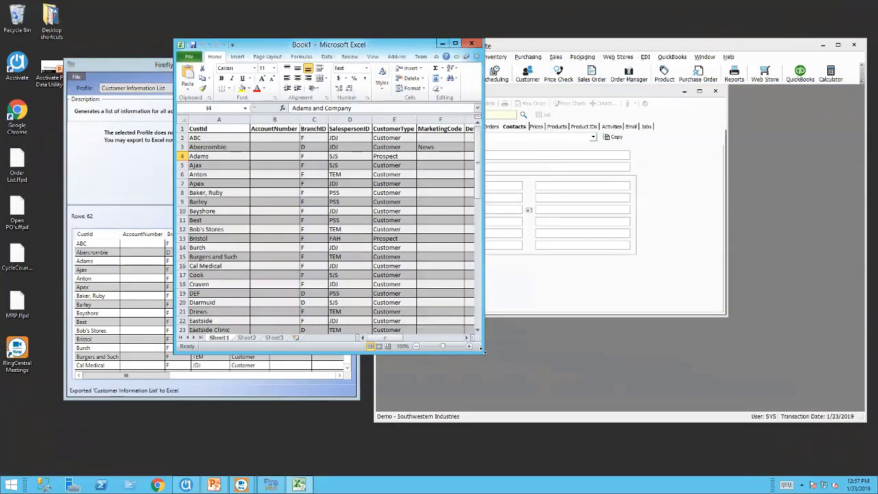
drag(482, 350, 718, 421)
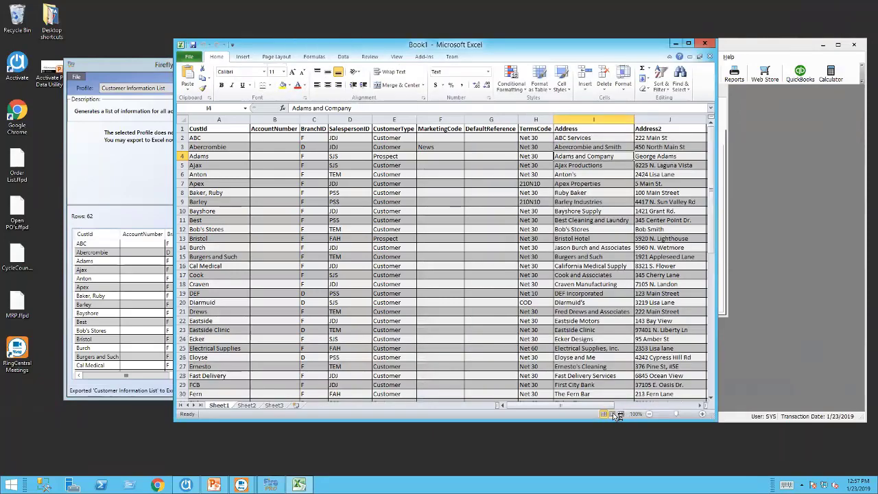
drag(597, 407, 205, 179)
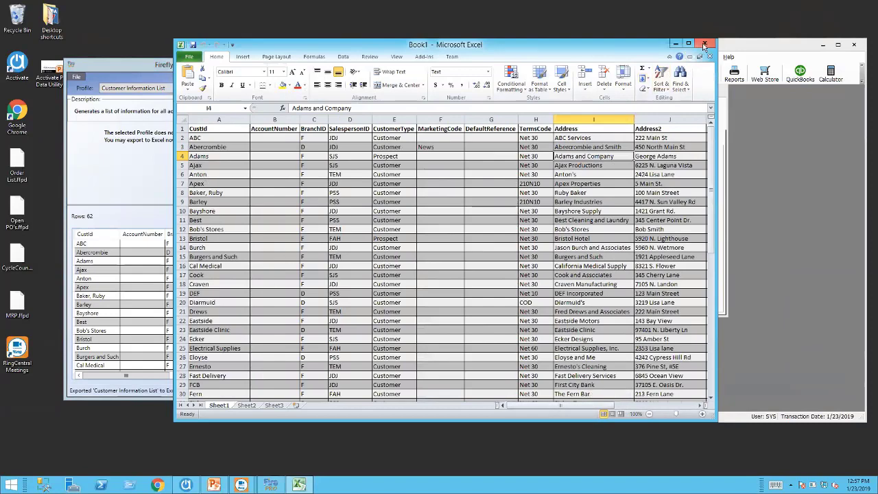
click(675, 44)
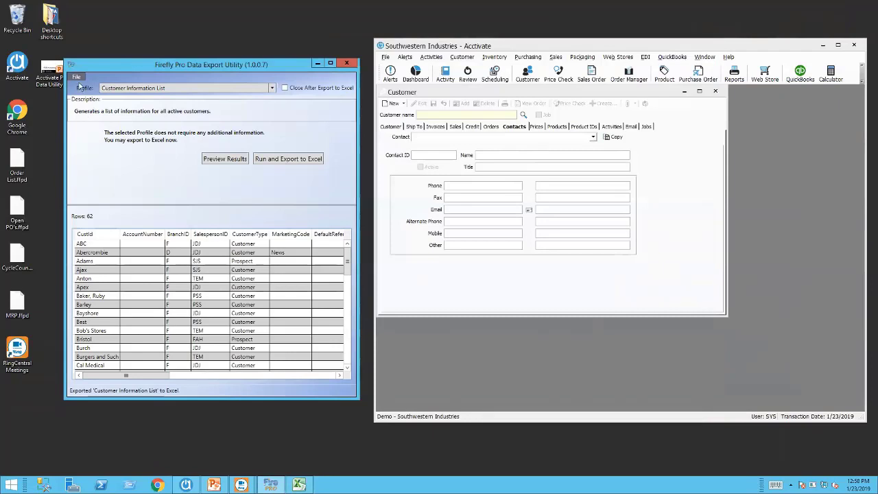
Switch the utility into Administrator mode through File > Admin Mode using the administrator password.
click(272, 89)
click(272, 89)
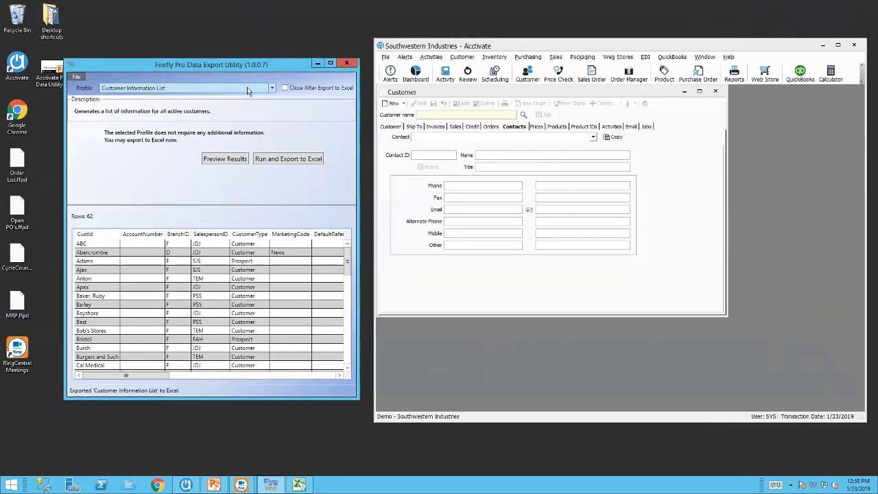
click(76, 78)
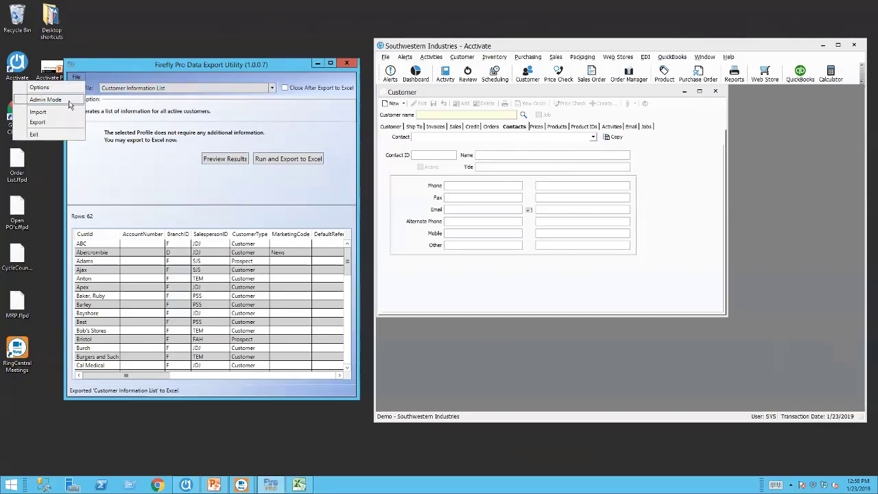
click(69, 101)
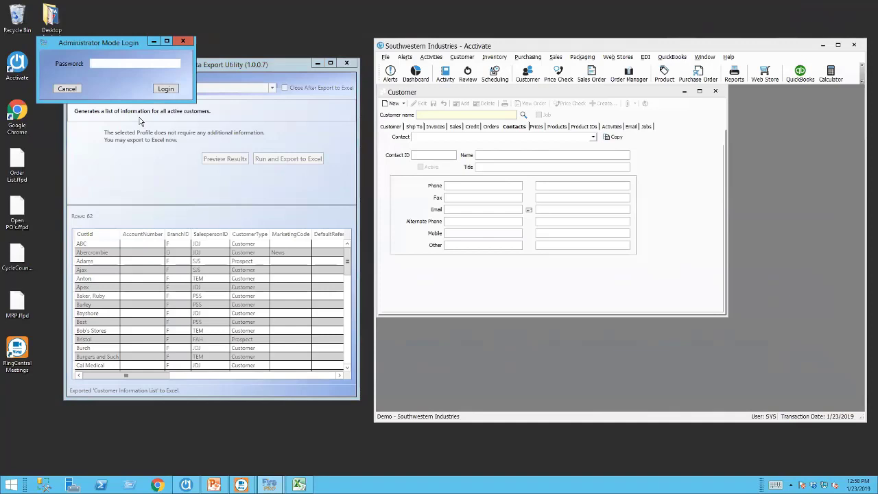
text(demo)
click(165, 88)
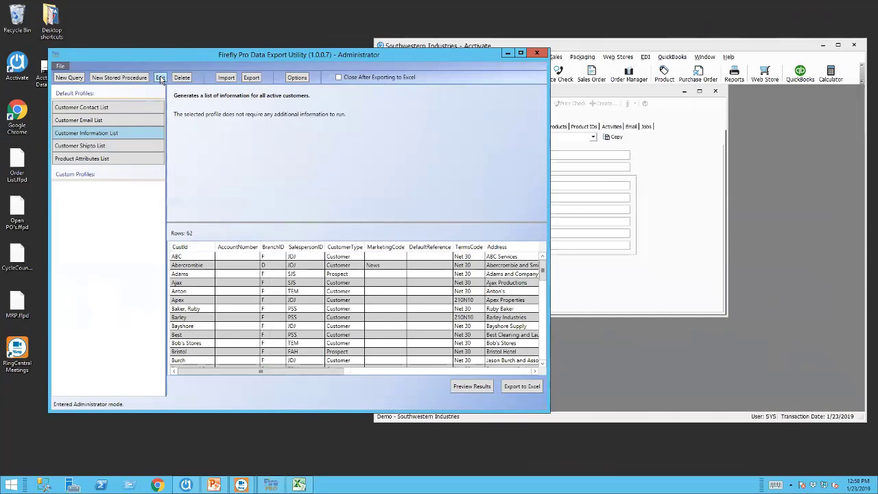
Open the Query Profile Editor on Customer Information List and shift it right to reveal the profiles.
click(160, 78)
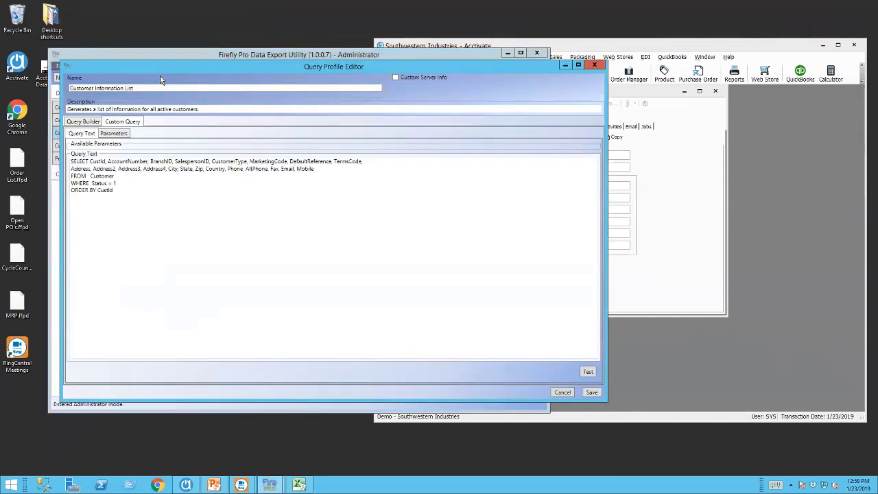
drag(192, 66, 256, 71)
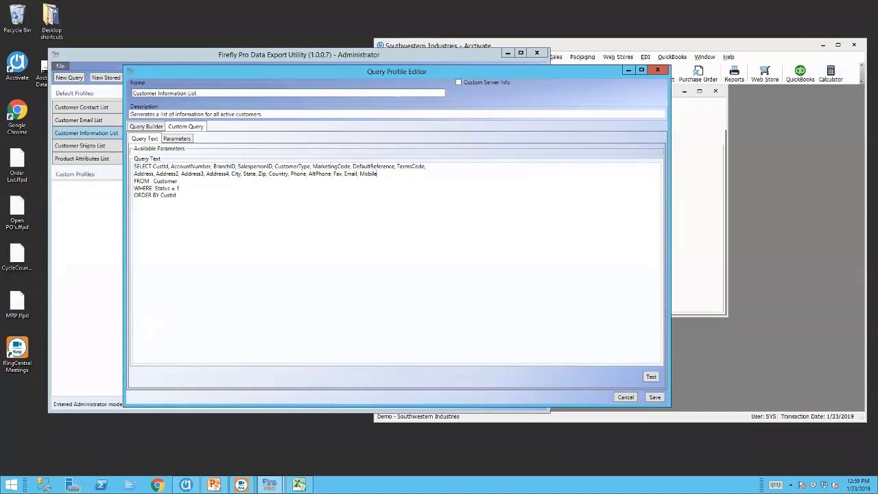
Add PriceCode and Status to the SELECT list and delete the WHERE Status = 1 line.
text(,)
text( PriceDCode, Status)
click(155, 189)
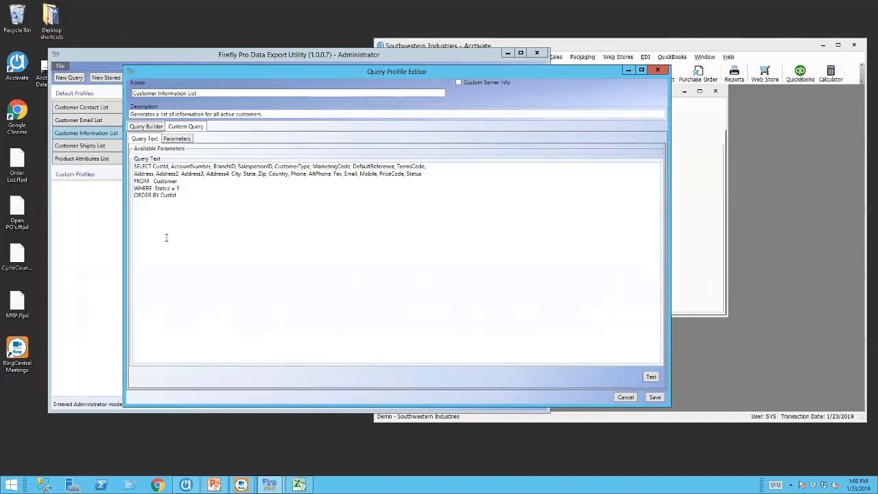
key(shift+End)
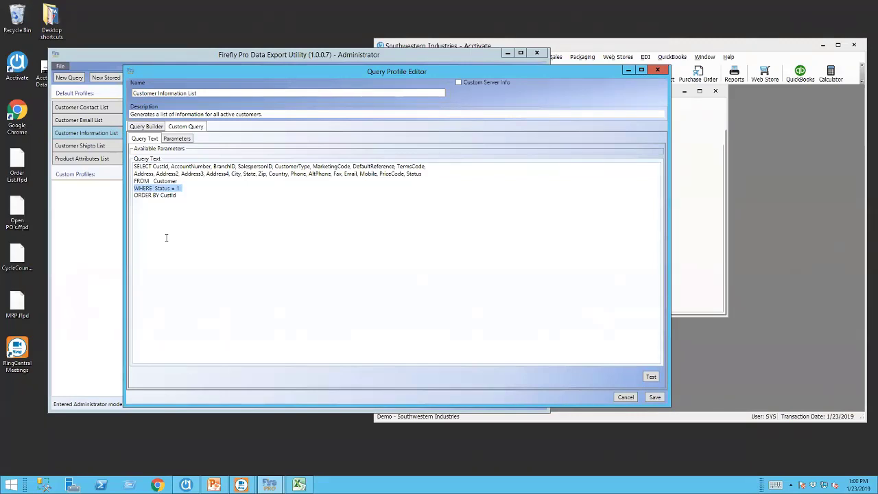
key(Delete)
key(Delete)
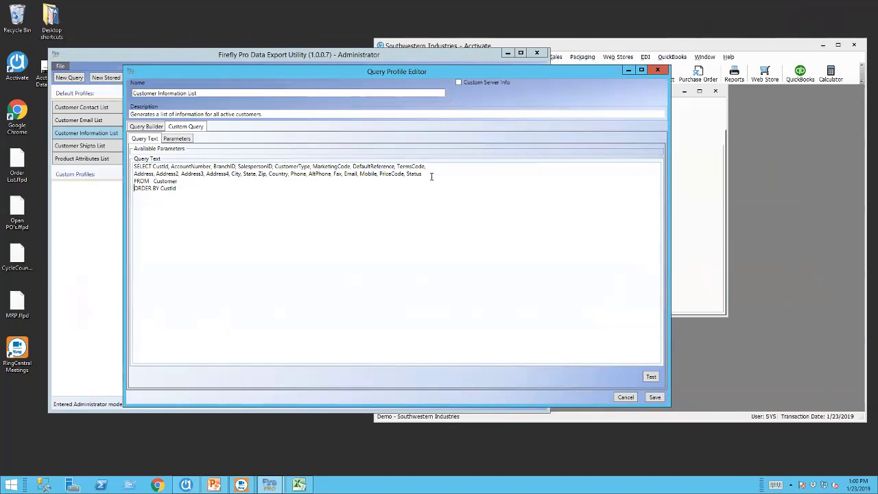
Test-run the edited query, check the PriceCode and Status columns, and save the profile.
click(651, 378)
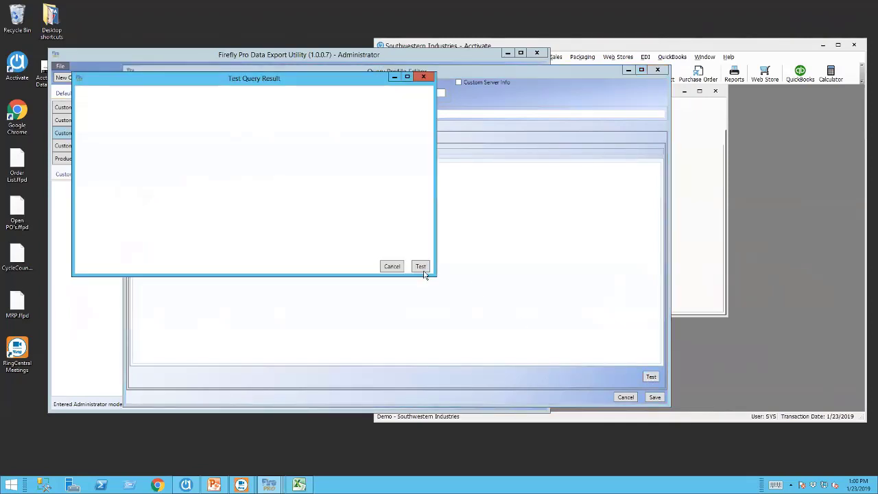
click(421, 267)
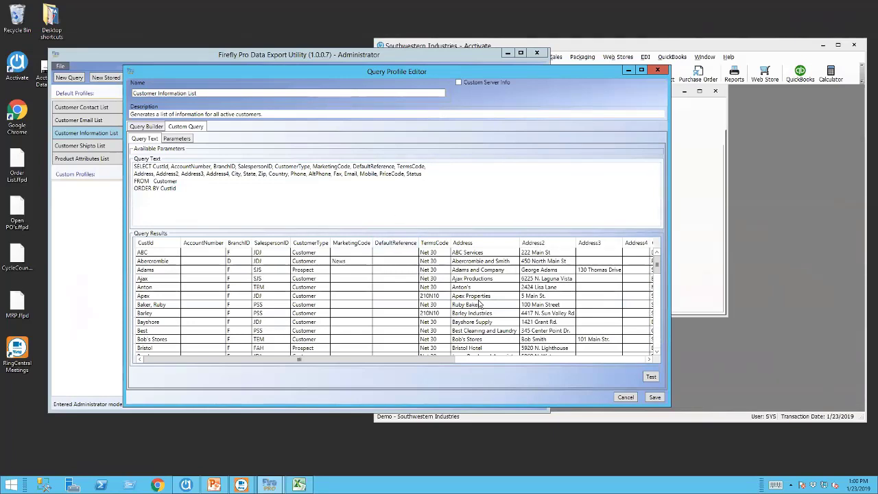
drag(449, 360, 655, 362)
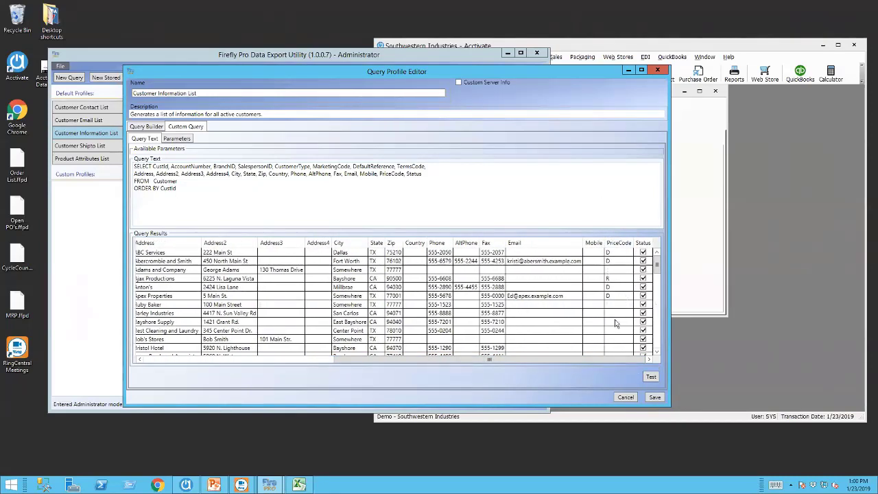
click(655, 398)
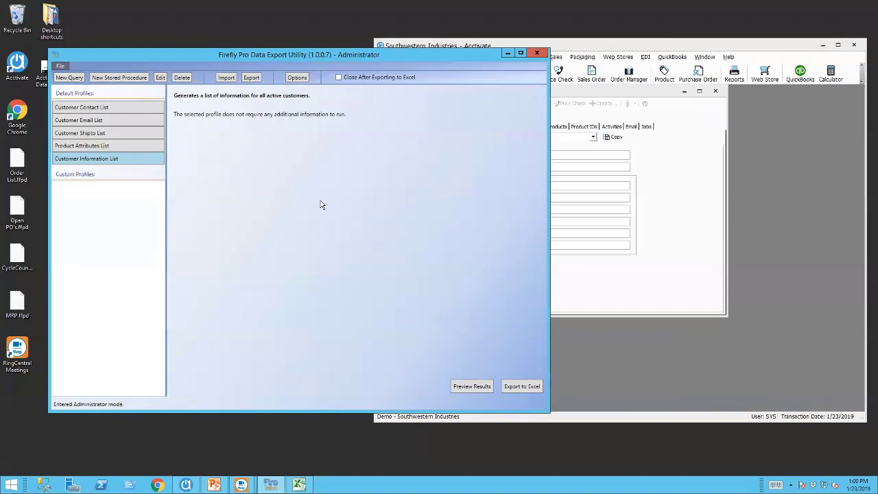
Restart the utility and preview Customer Information List, checking the new PriceCode and Status columns.
click(536, 53)
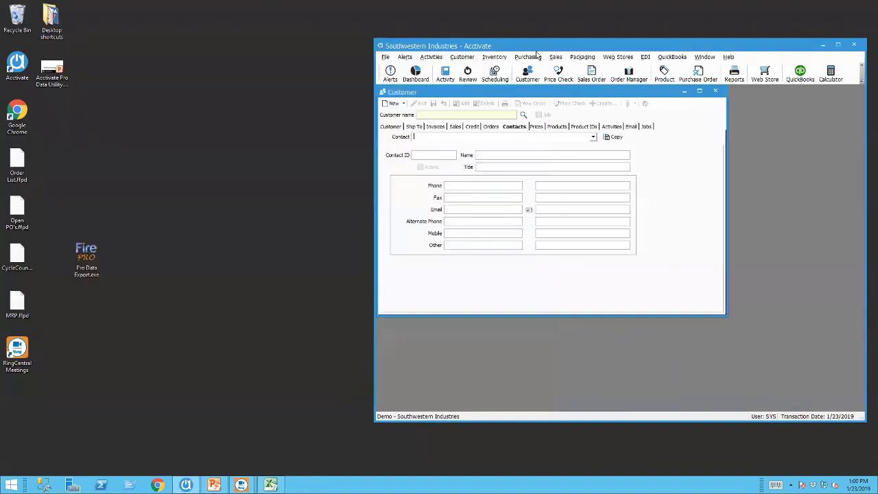
double_click(86, 258)
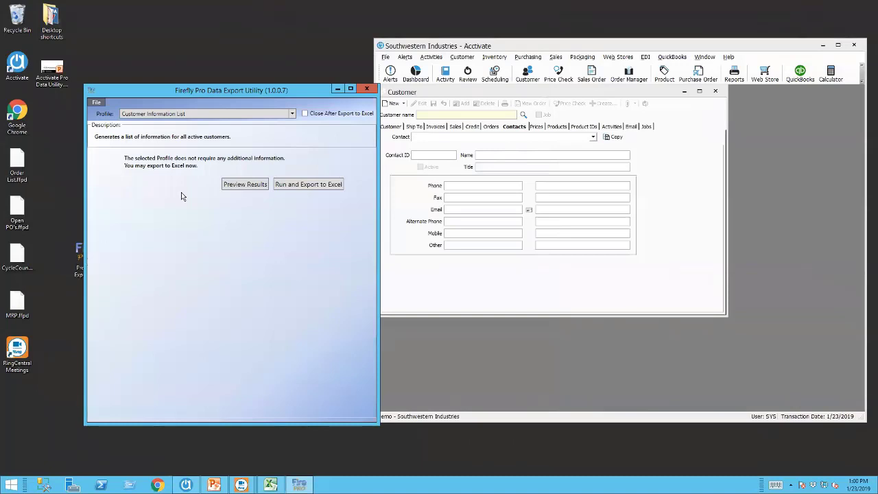
click(292, 115)
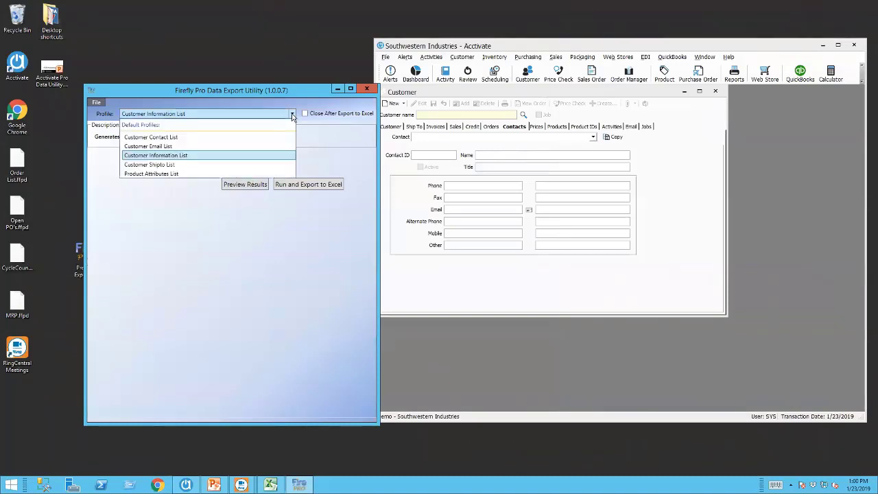
click(206, 155)
click(245, 184)
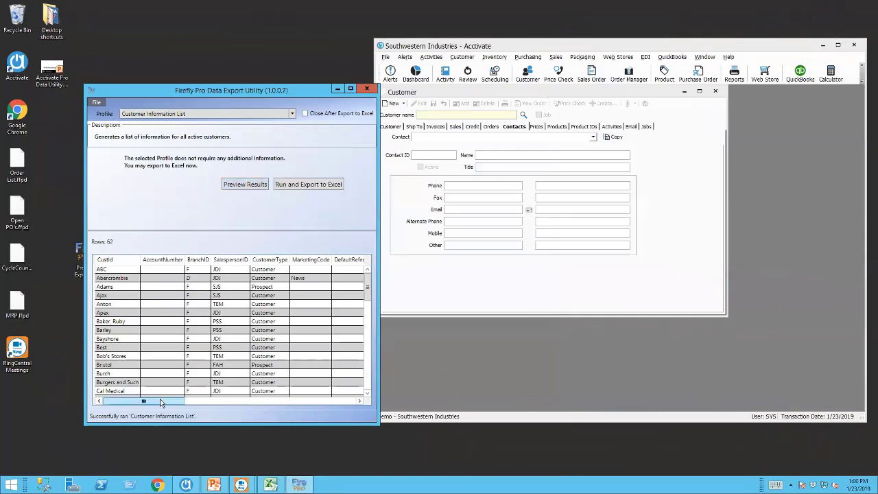
drag(161, 402, 330, 404)
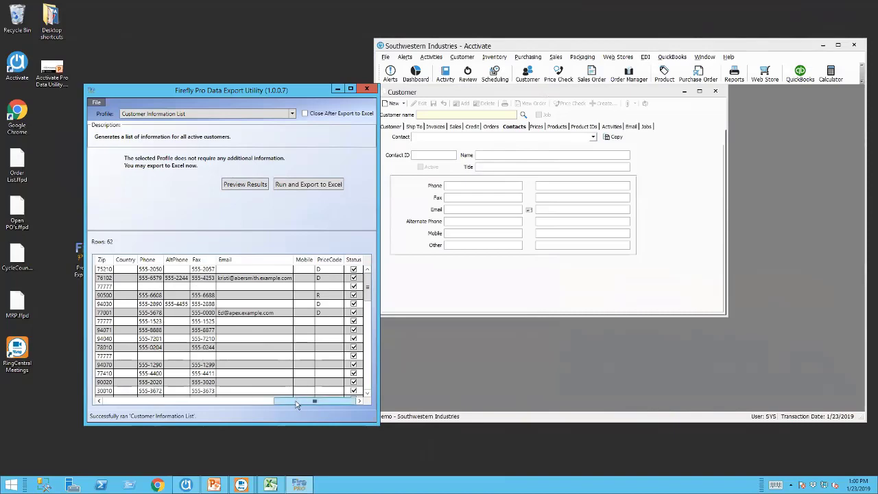
drag(291, 406, 155, 403)
click(97, 102)
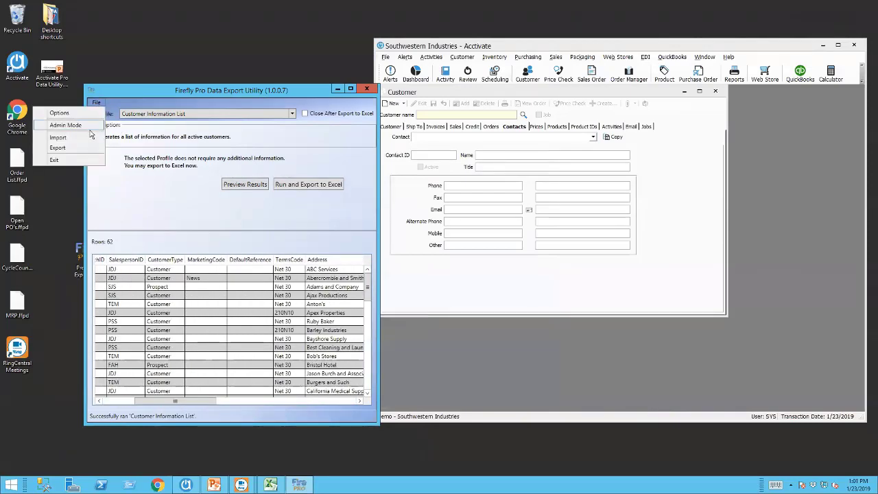
Log in to Administrator mode with the password and delete the Customer Information List profile.
click(65, 125)
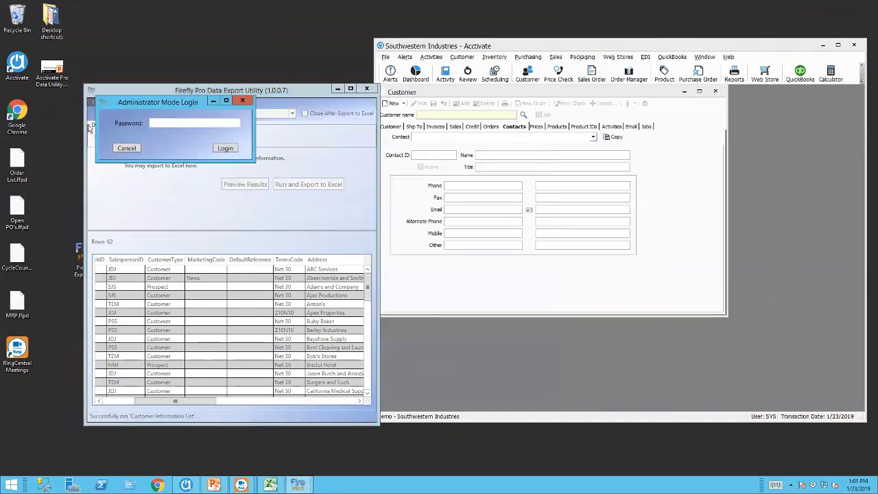
text(****)
click(225, 148)
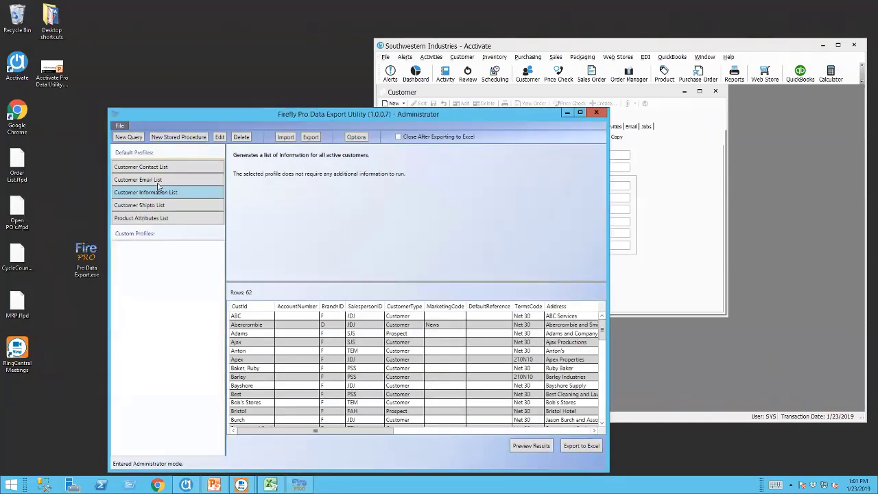
click(241, 138)
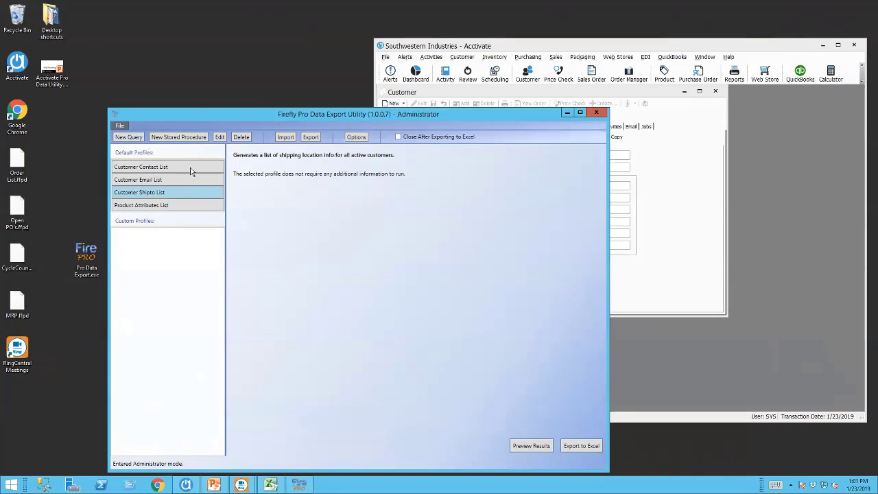
Close and relaunch the utility, which now opens on Customer Shipto List.
click(595, 113)
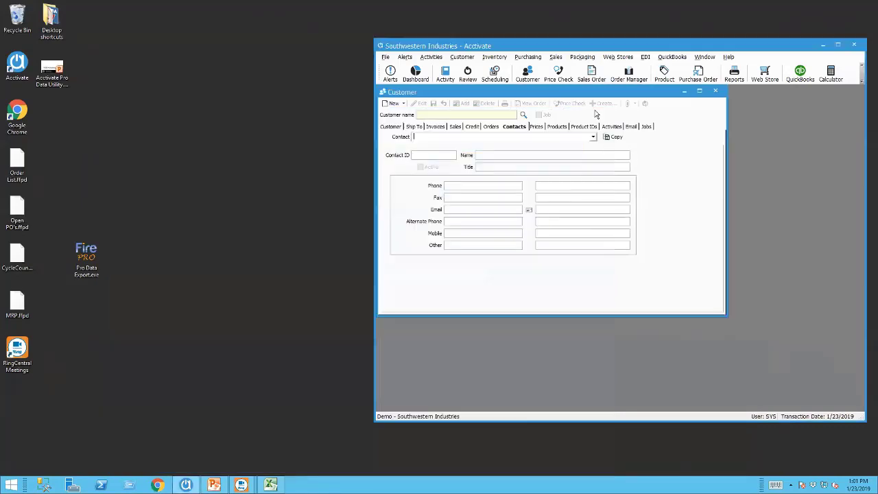
click(232, 189)
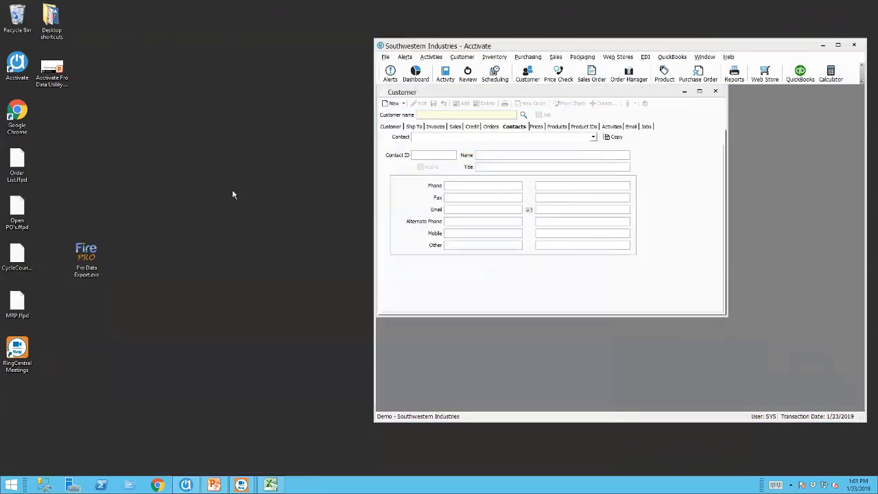
double_click(94, 258)
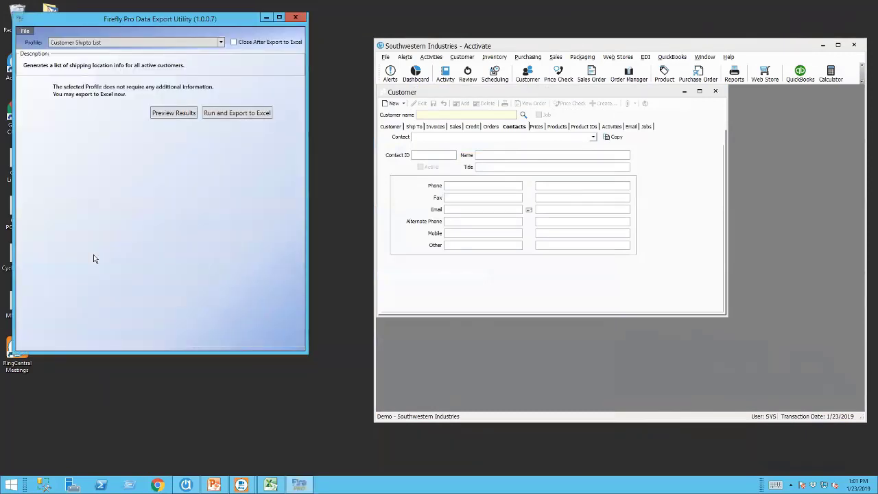
Check the profile list, then log into Administrator mode with the administrator password.
click(221, 42)
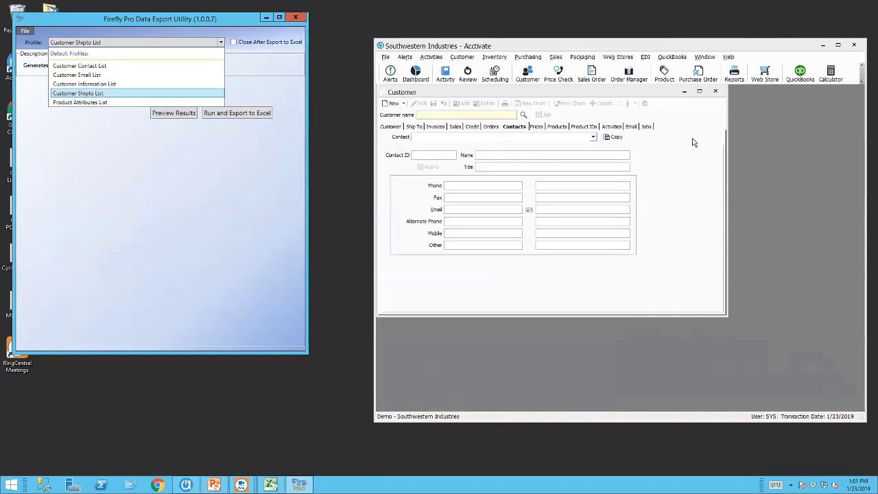
click(167, 20)
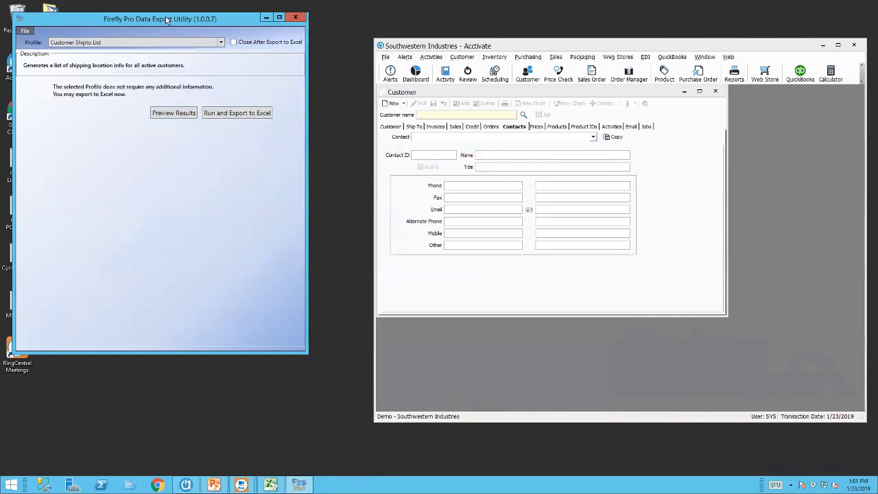
click(24, 31)
click(36, 52)
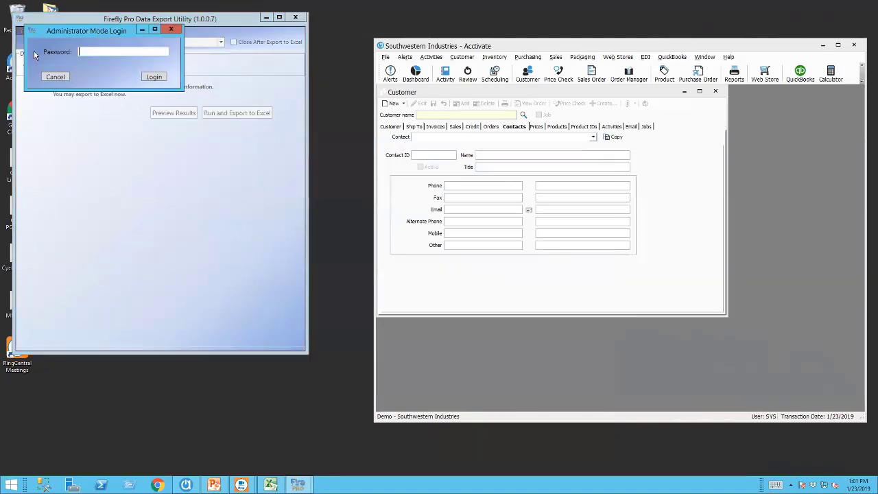
text(****)
click(153, 77)
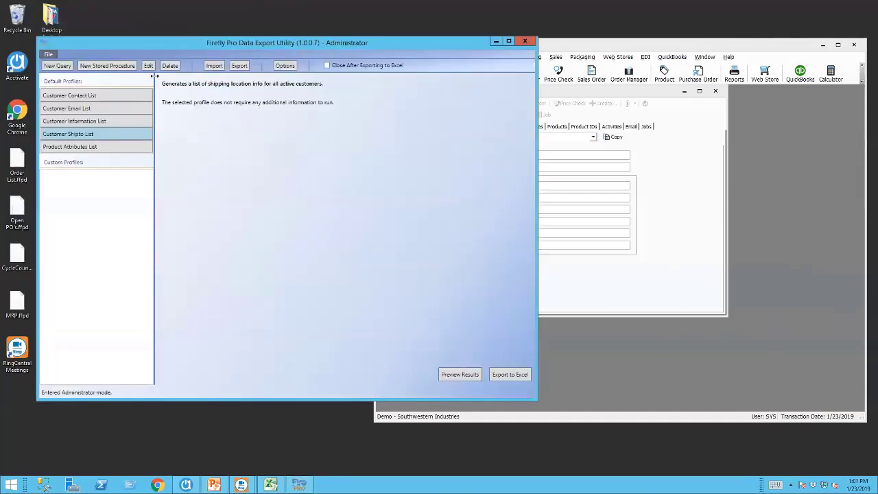
Create a query profile named 'Price List' with description 'Price List on Product', fixing the 'Pricer' typo.
click(58, 65)
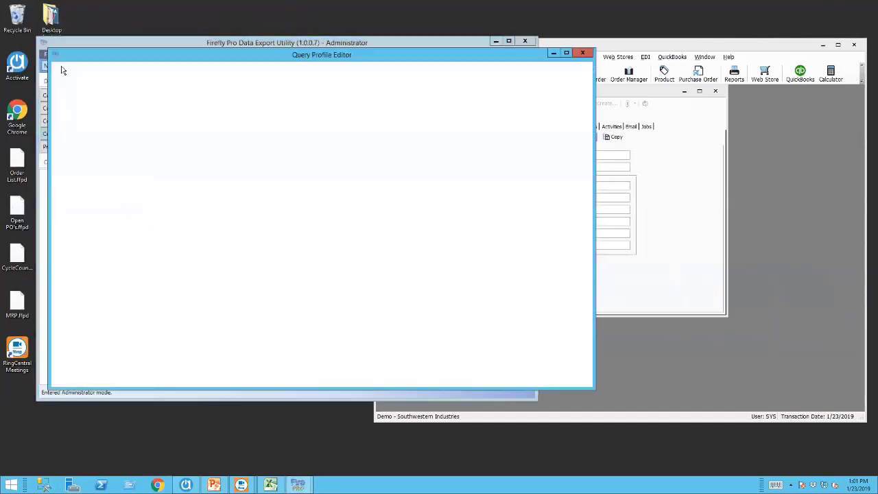
click(80, 74)
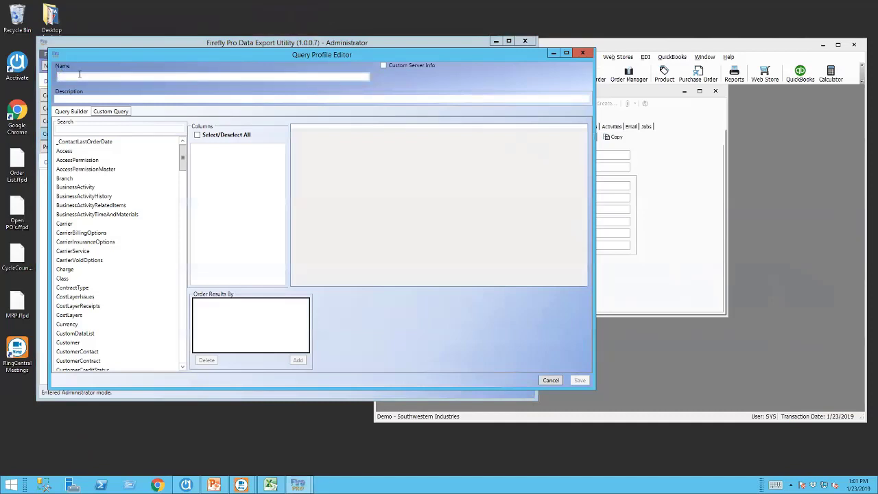
text(Pricer List)
click(67, 100)
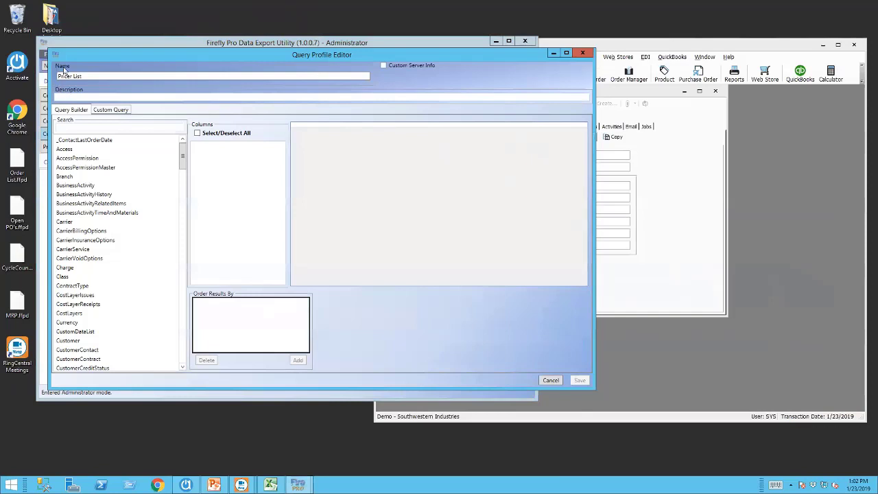
click(72, 76)
key(BackSpace)
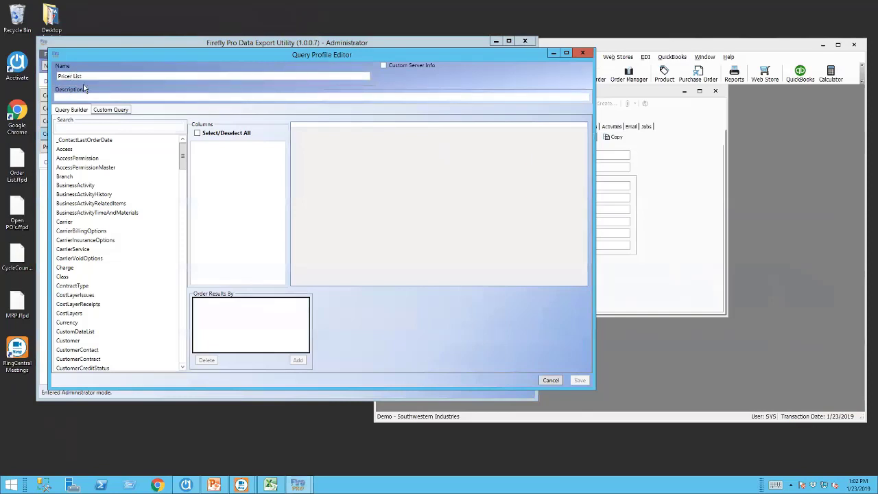
click(69, 98)
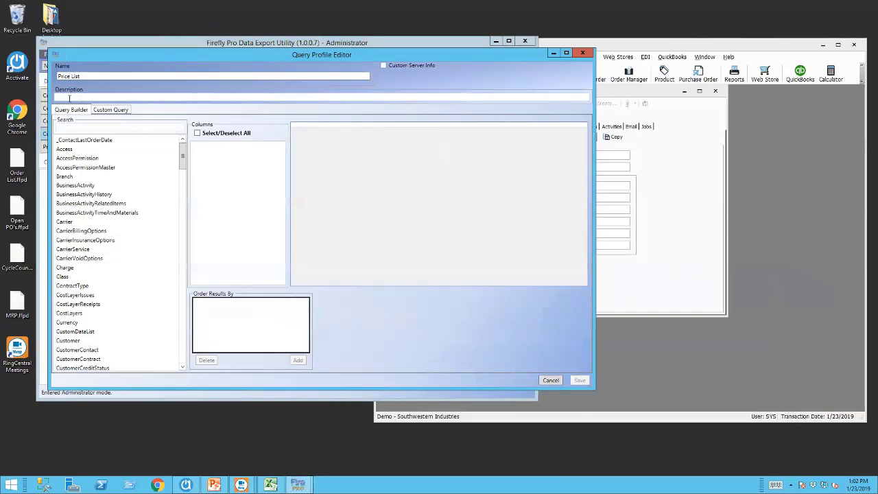
text(Price List on Product)
click(78, 124)
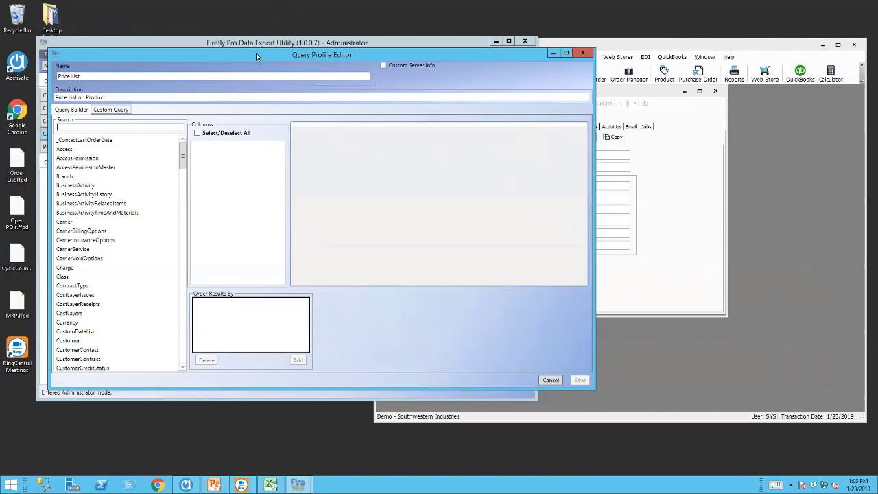
Search the tables for 'price' and select ProductPrice to load its columns and sample data.
drag(256, 54, 304, 63)
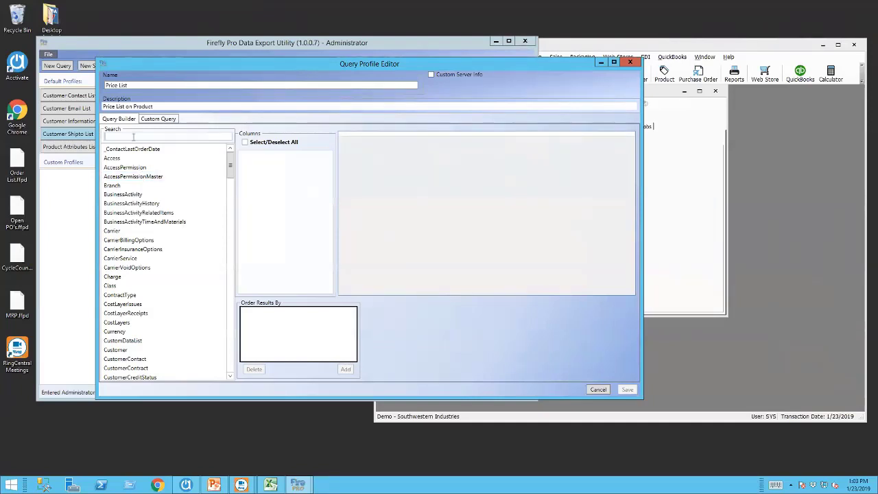
text(pric)
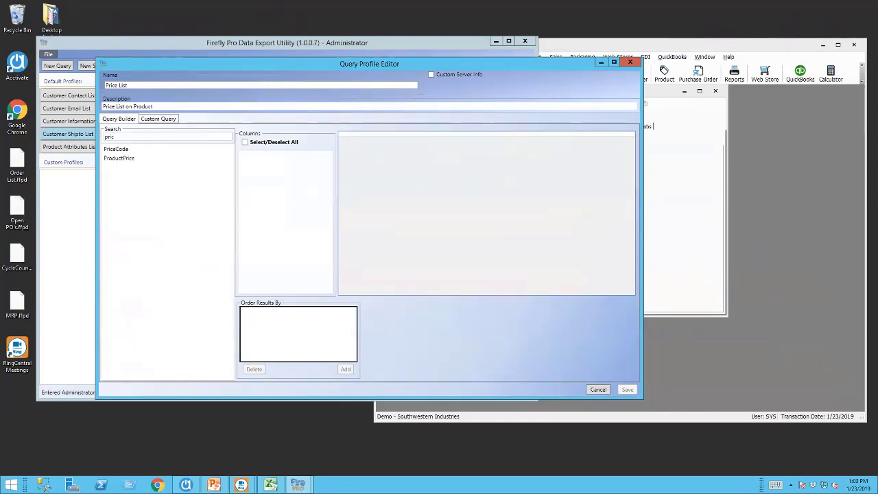
key(BackSpace)
key(BackSpace)
text(orud)
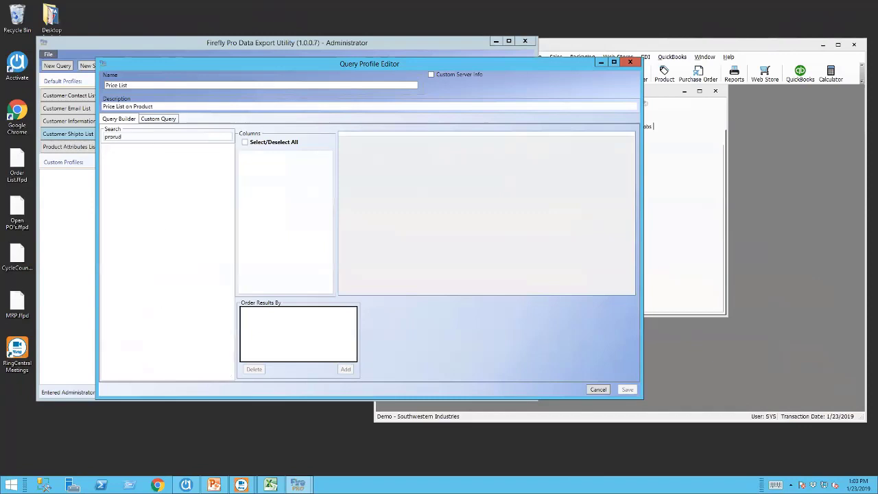
key(BackSpace)
key(BackSpace)
key(BackSpace)
text(duct)
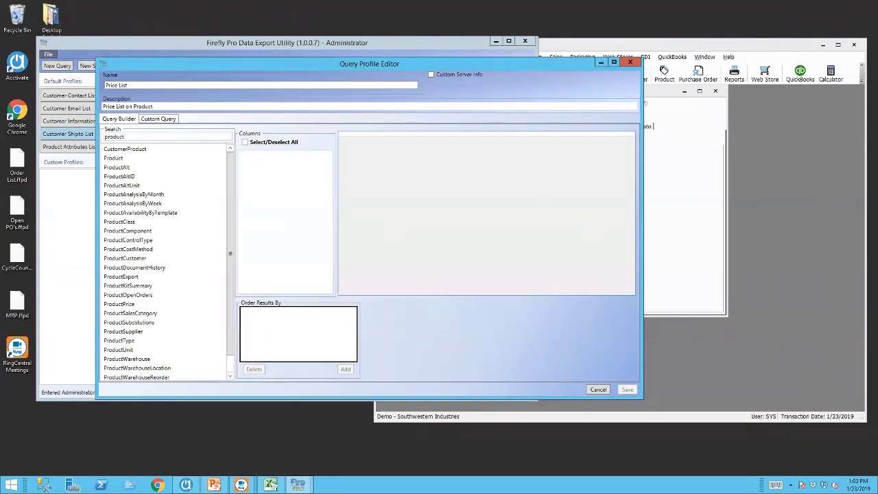
key(BackSpace)
key(BackSpace)
key(BackSpace)
key(BackSpace)
key(BackSpace)
key(BackSpace)
key(BackSpace)
text(pric)
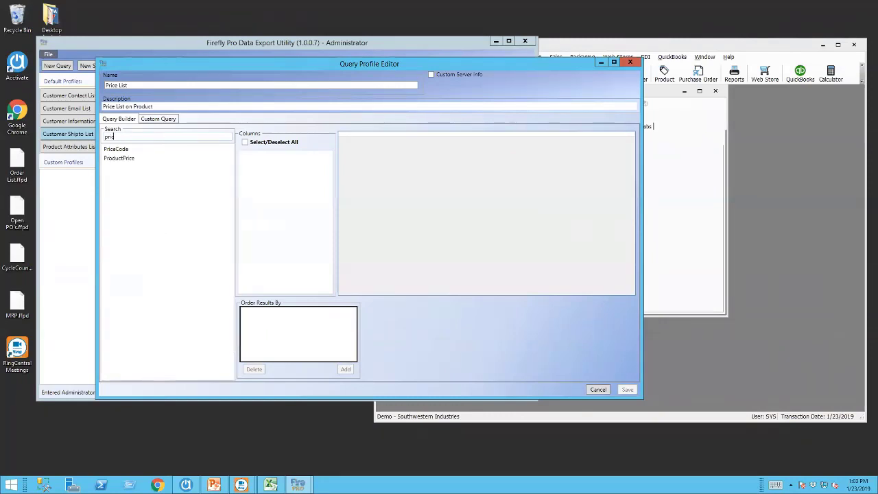
text(e)
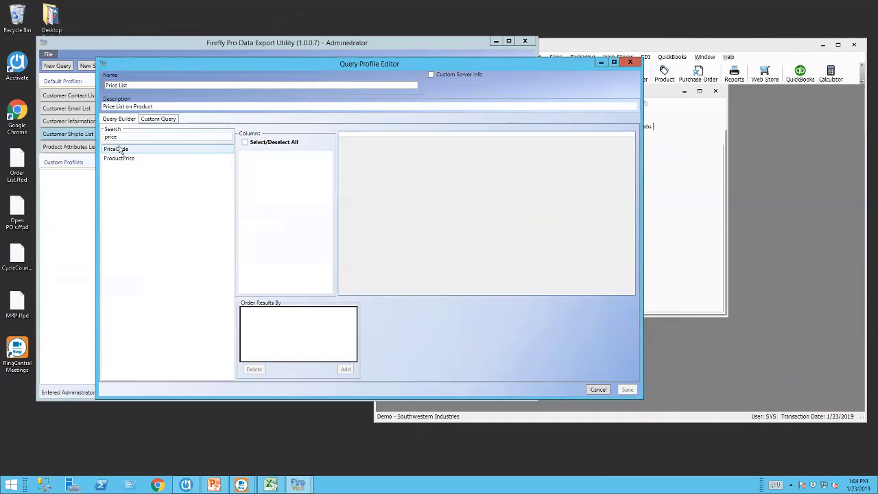
click(117, 162)
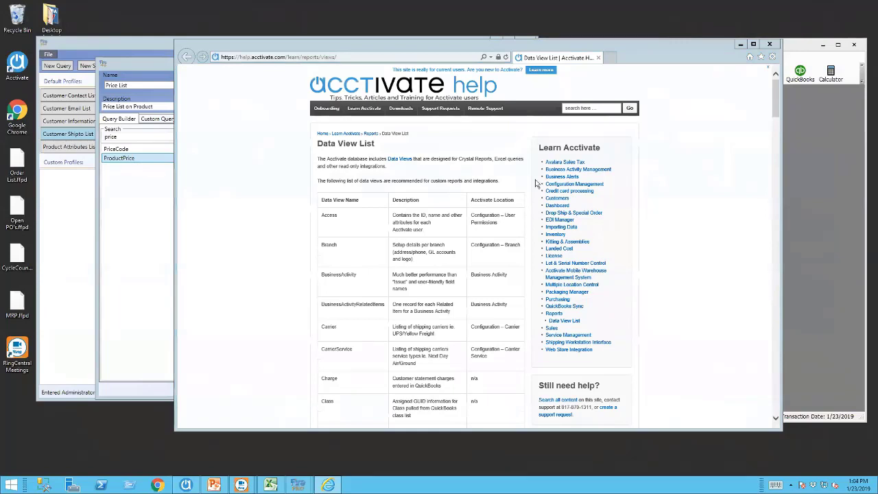
Minimize the Acctivate Data View List help page to return to the ProductPrice editor.
click(740, 44)
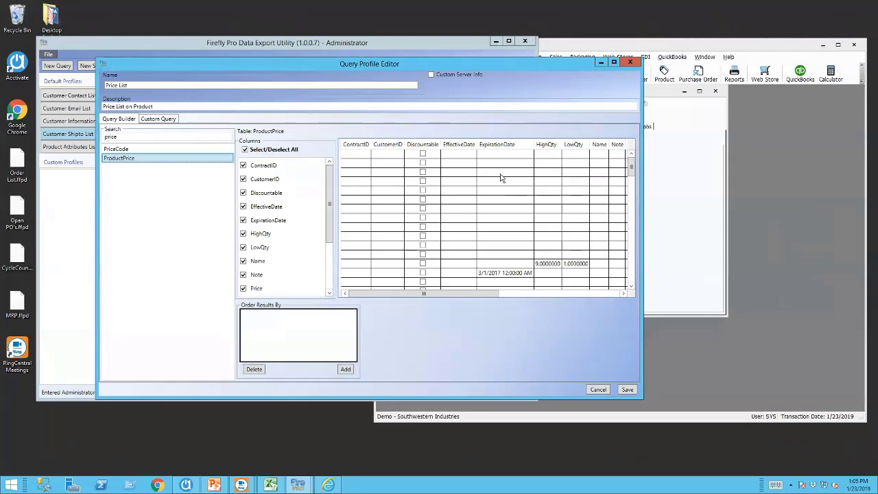
Keep only the ProductID, PriceCode, PriceType and Price columns, then add an ascending sort rule.
click(244, 150)
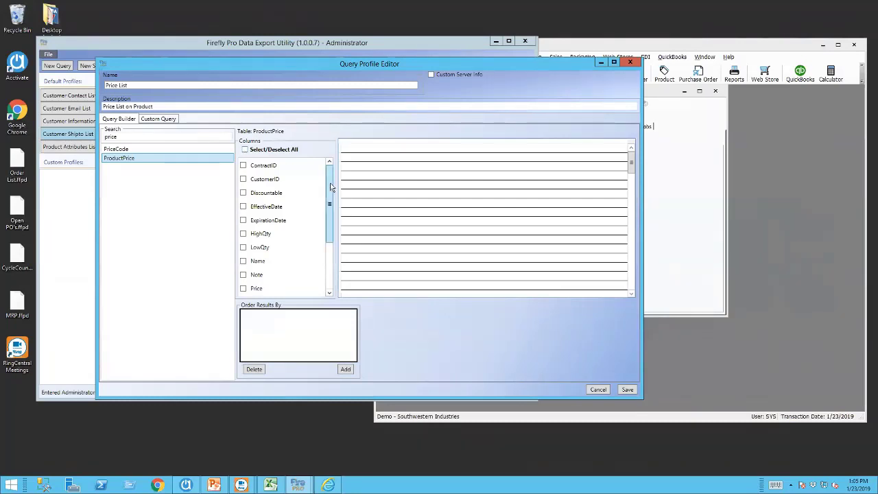
scroll(330, 203, down, 1)
scroll(330, 202, down, 2)
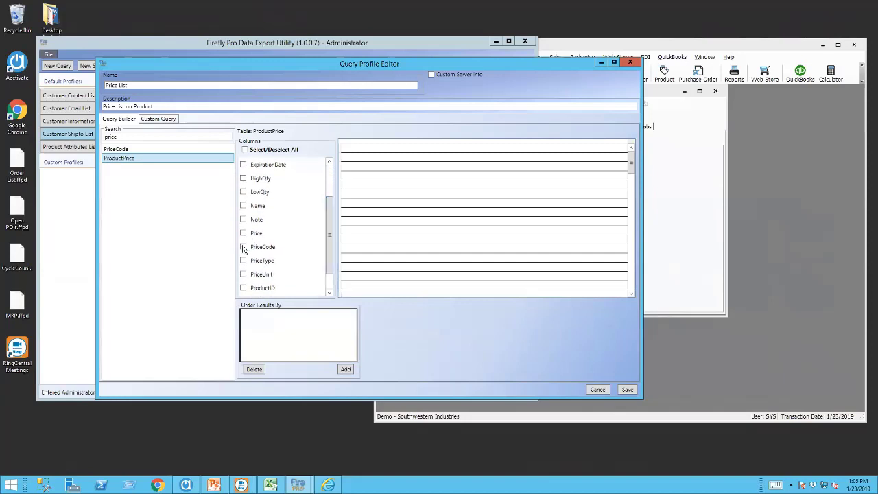
click(243, 288)
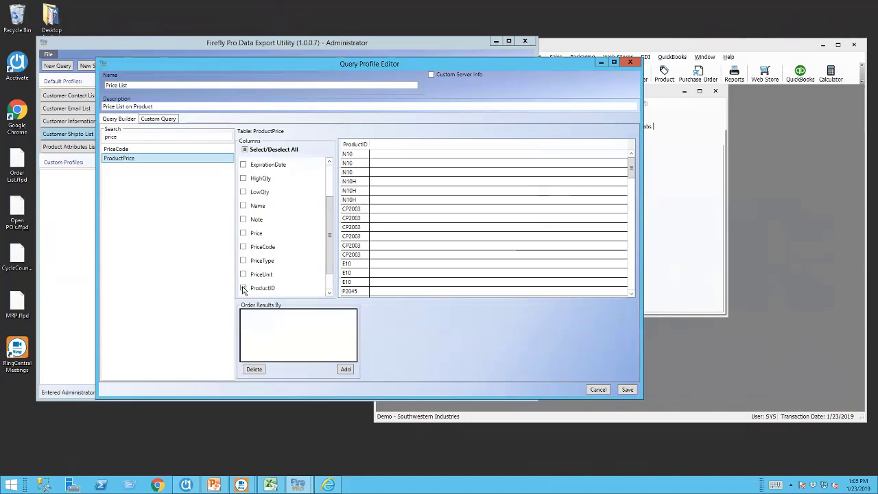
click(243, 248)
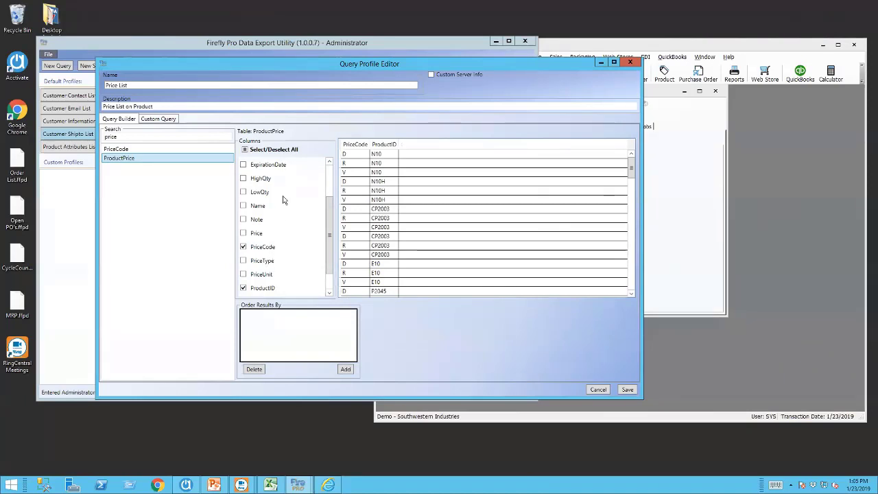
click(243, 261)
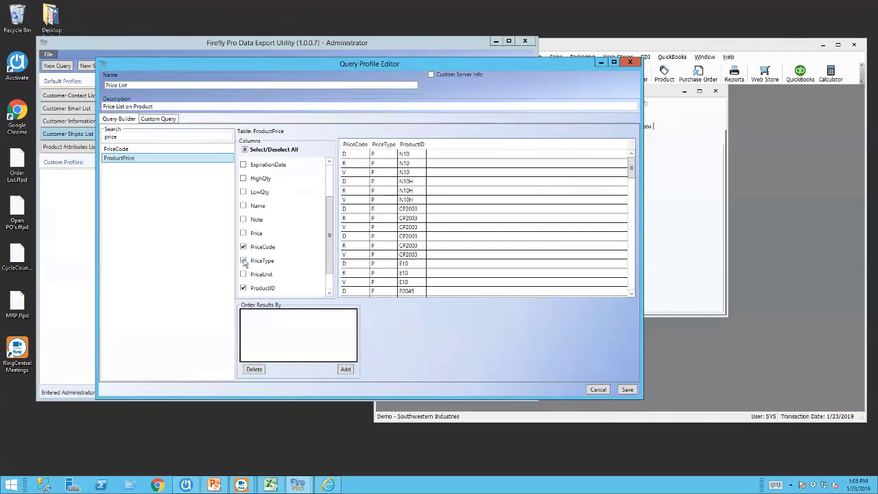
click(243, 234)
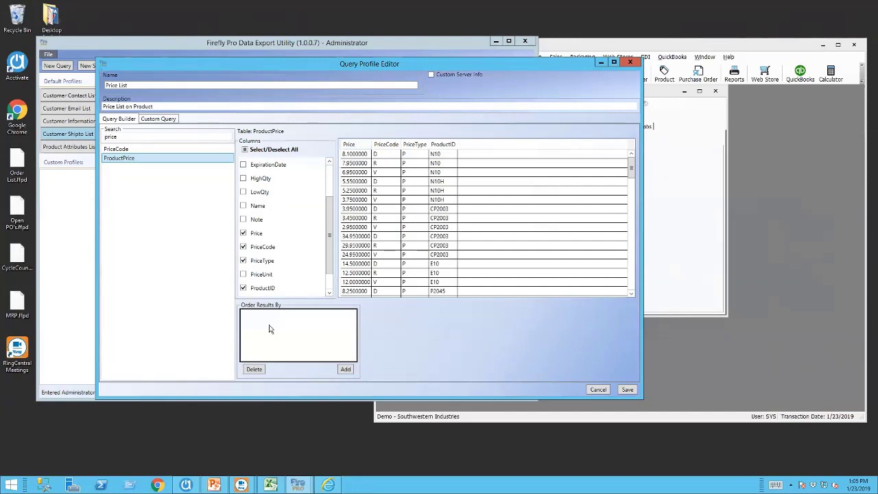
click(345, 370)
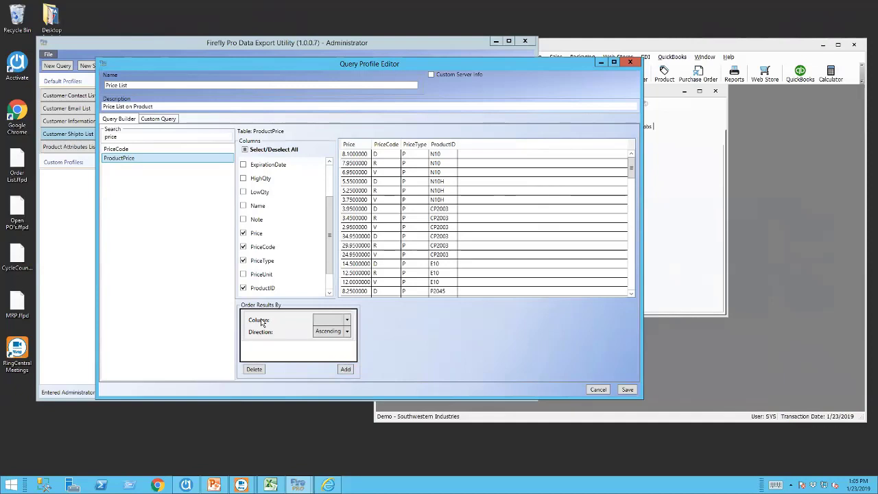
Sort results by ProductID, then by PriceCode, and save the Price List profile.
click(347, 320)
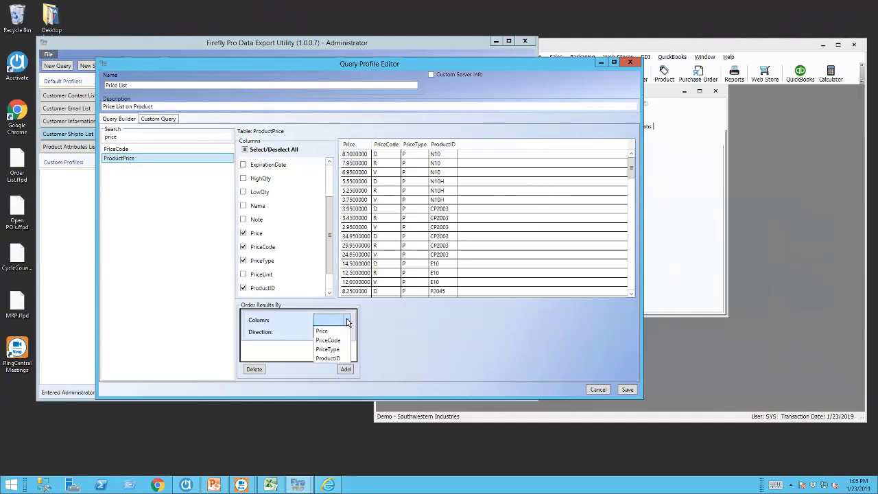
click(336, 358)
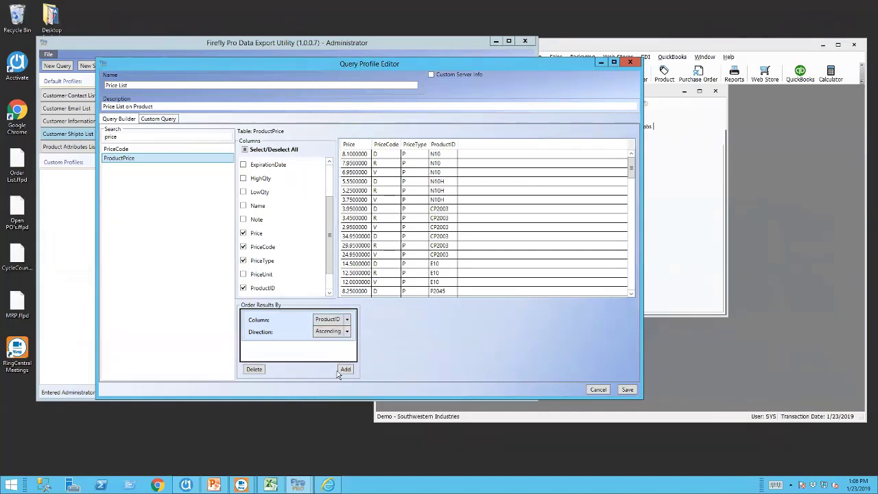
click(346, 370)
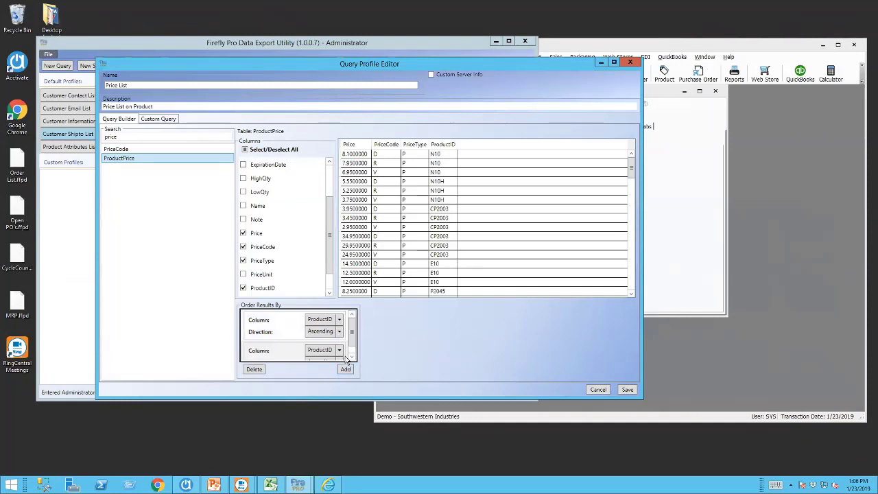
scroll(350, 335, down, 1)
click(340, 340)
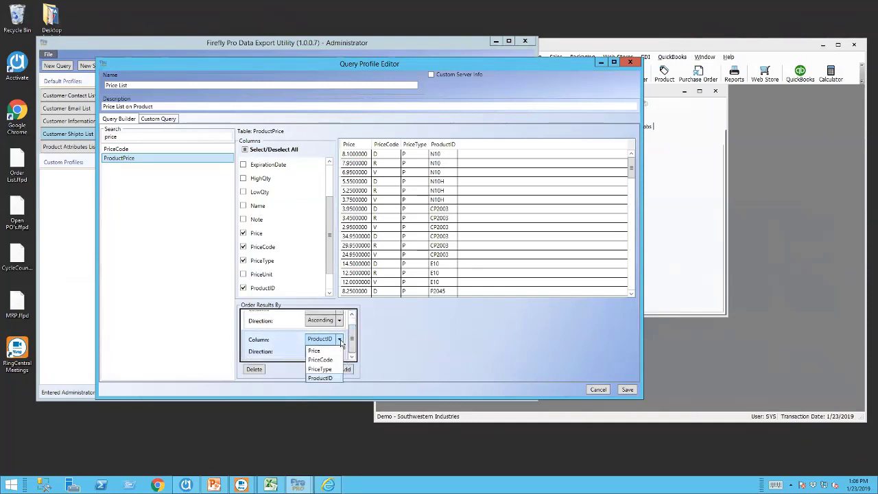
click(321, 358)
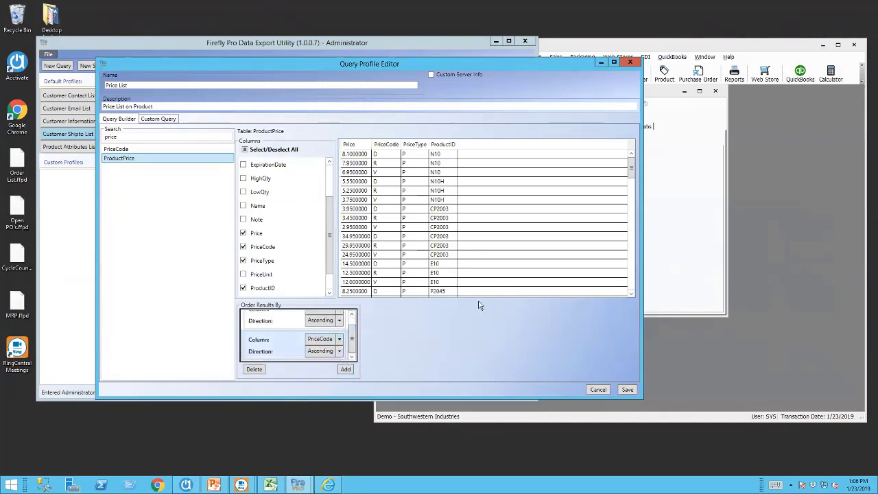
click(627, 390)
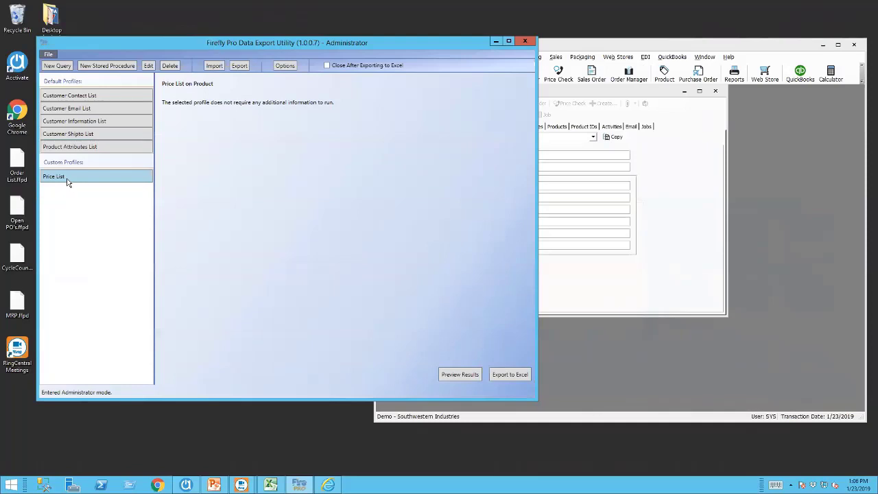
Preview the Price List results (293 rows), then reopen the profile for editing.
click(464, 374)
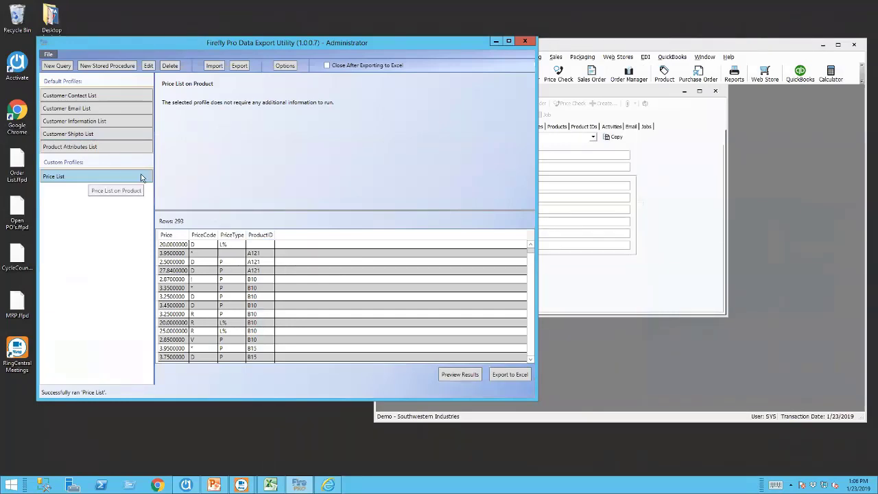
click(147, 66)
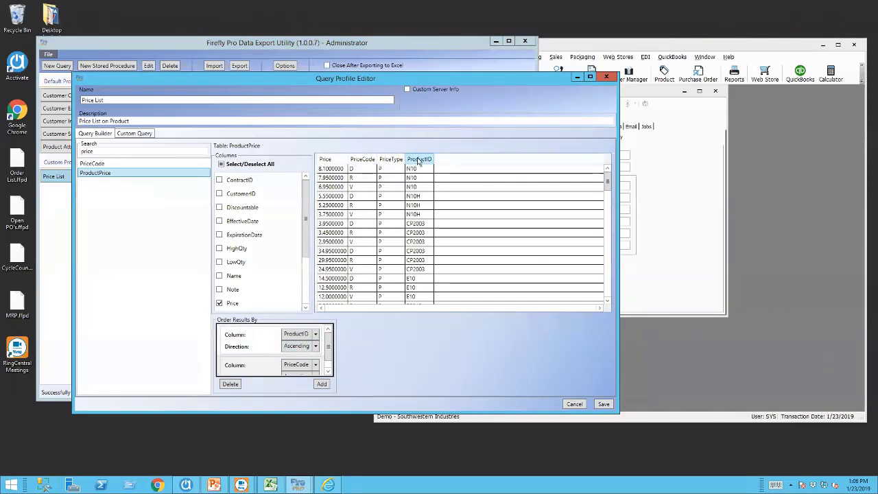
Move ProductID to the first column and PriceCode to the second, keep Ascending, and save.
drag(417, 160, 327, 160)
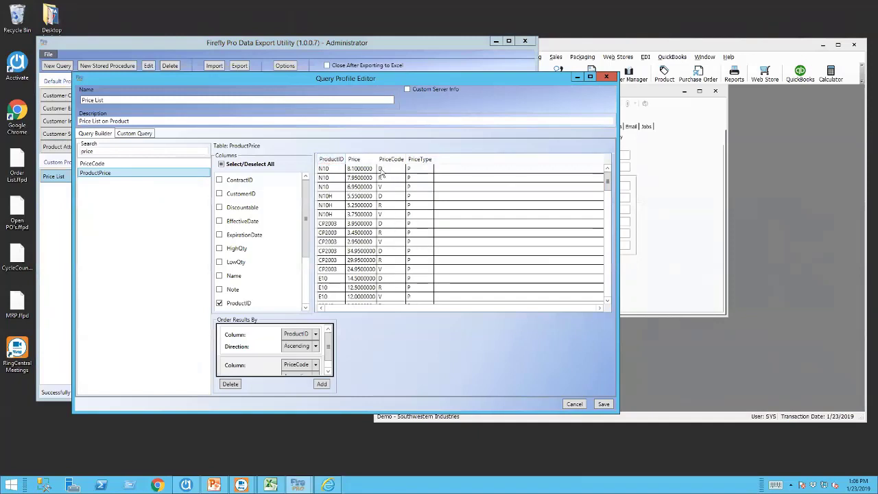
drag(389, 160, 358, 160)
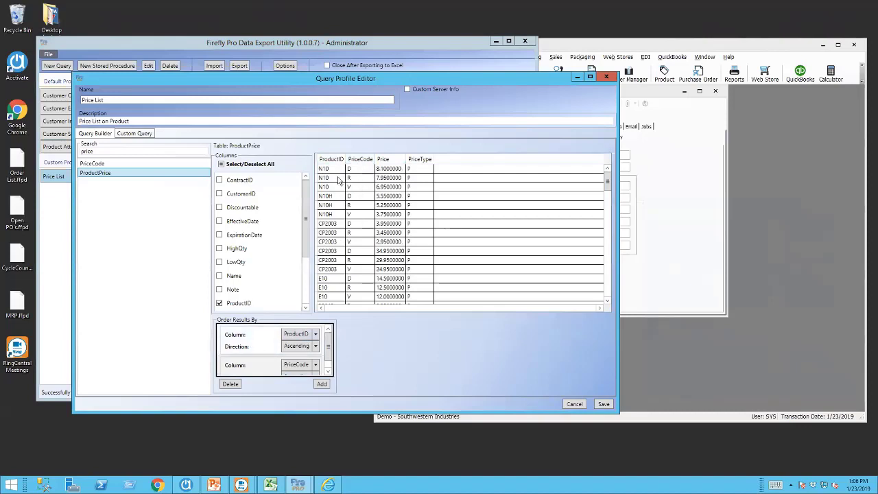
click(316, 347)
click(298, 358)
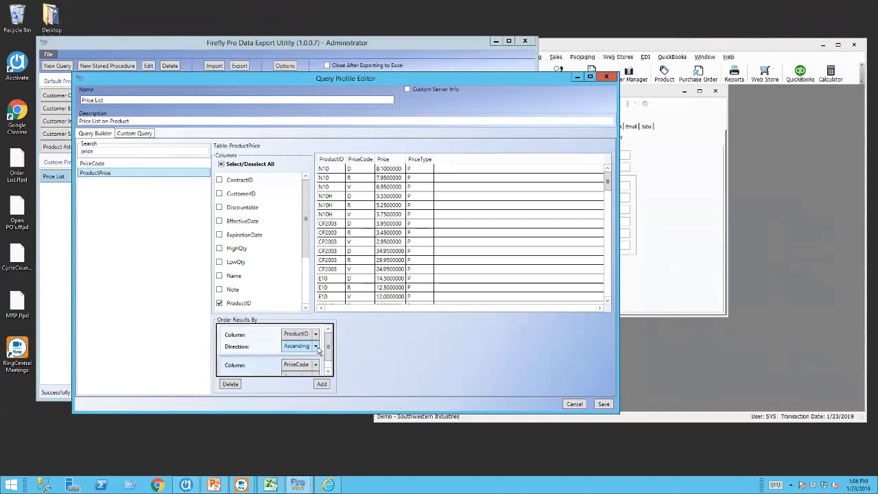
click(604, 403)
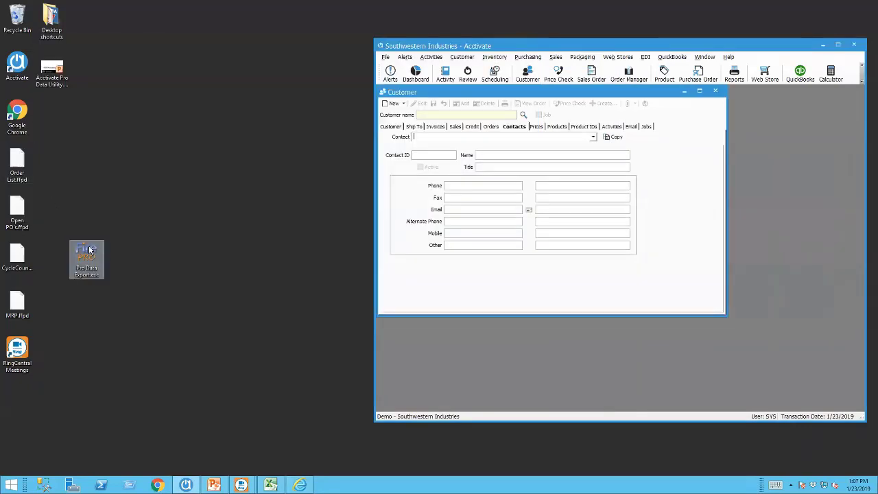
Launch Pro Data Exporter in user mode, choose Price List, and preview its 293 rows.
click(89, 250)
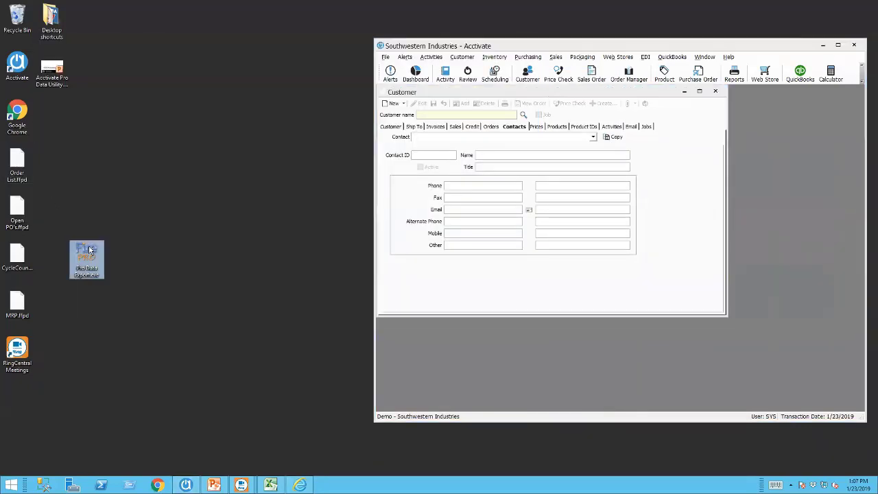
double_click(89, 250)
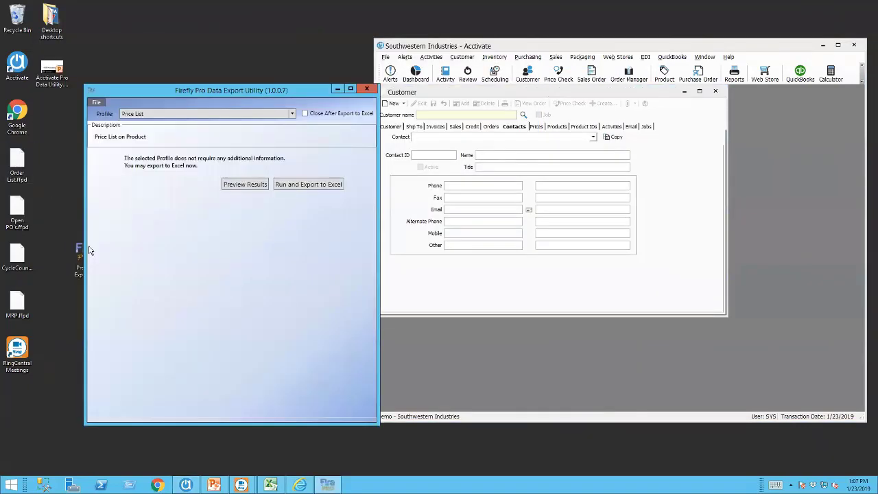
click(292, 114)
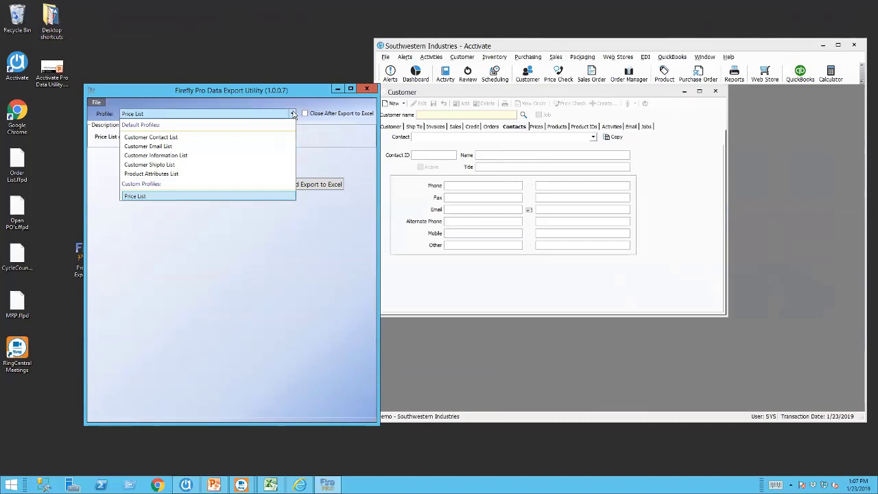
click(292, 114)
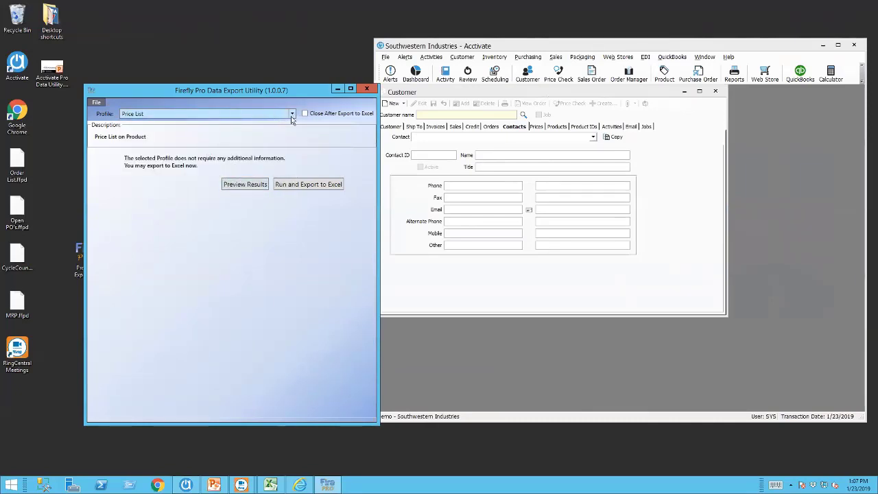
click(291, 115)
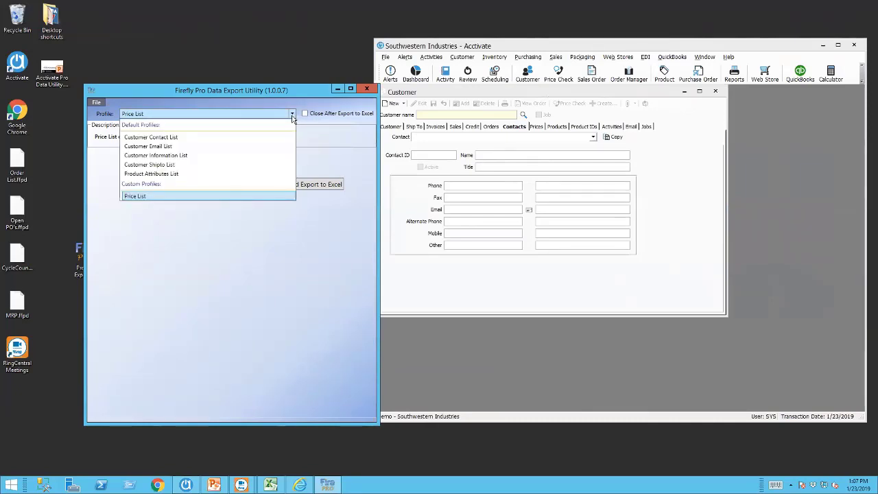
click(292, 116)
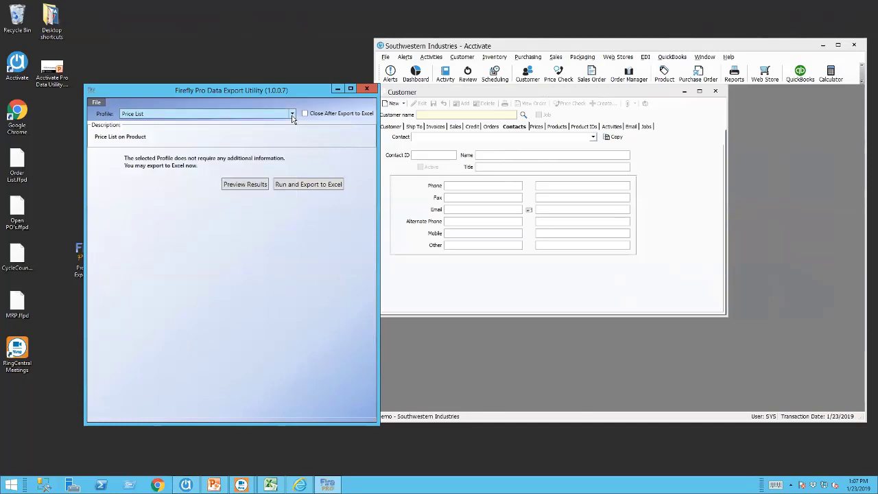
click(244, 185)
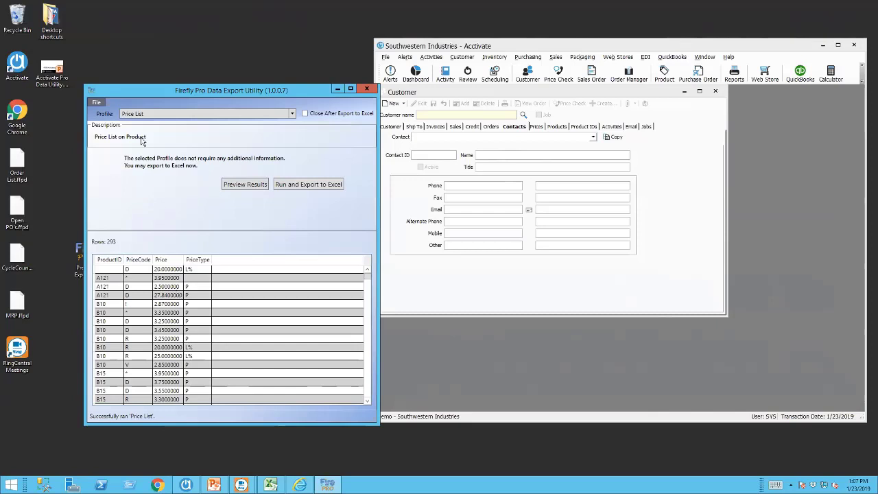
Log into Administrator mode with the administrator password and open Price List for editing.
click(97, 102)
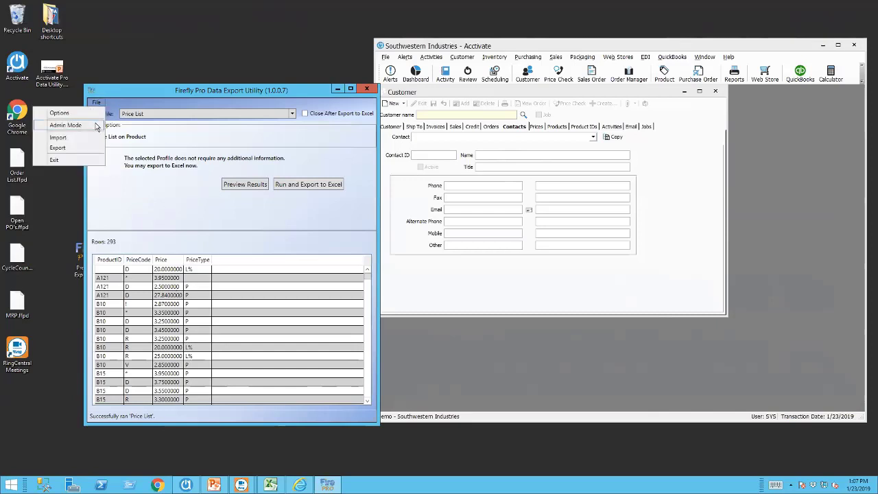
click(94, 125)
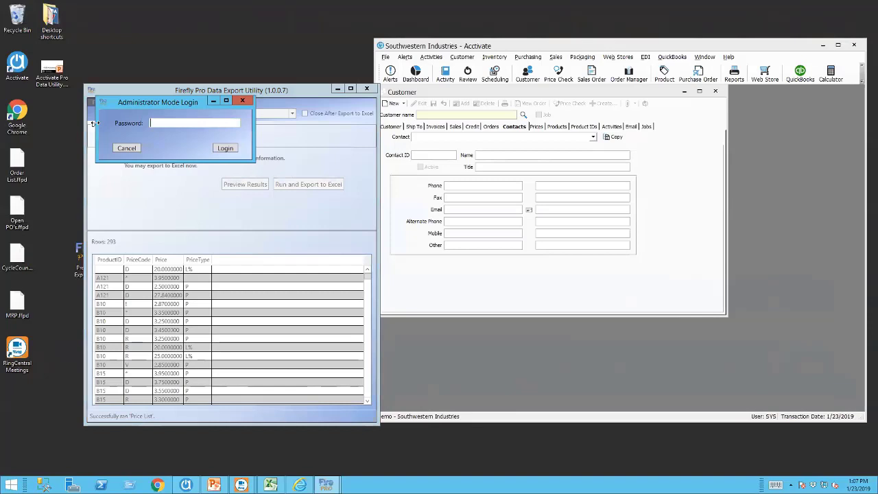
text(admin)
key(Return)
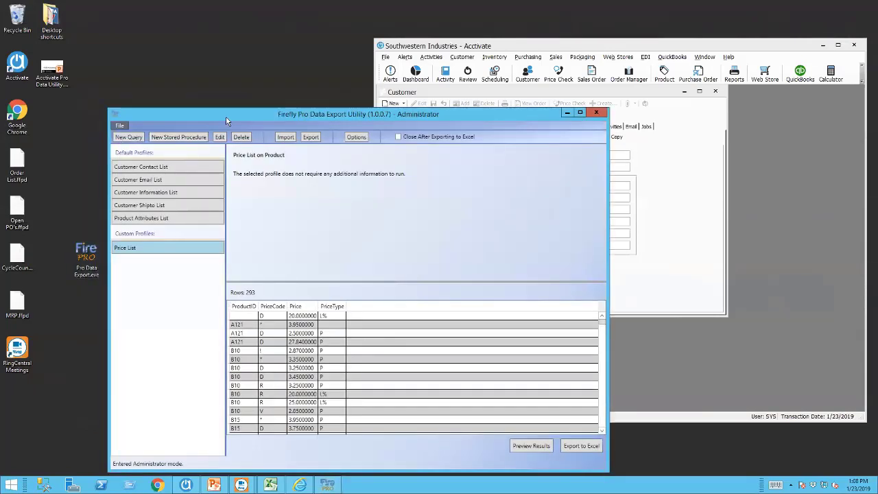
drag(225, 112, 205, 69)
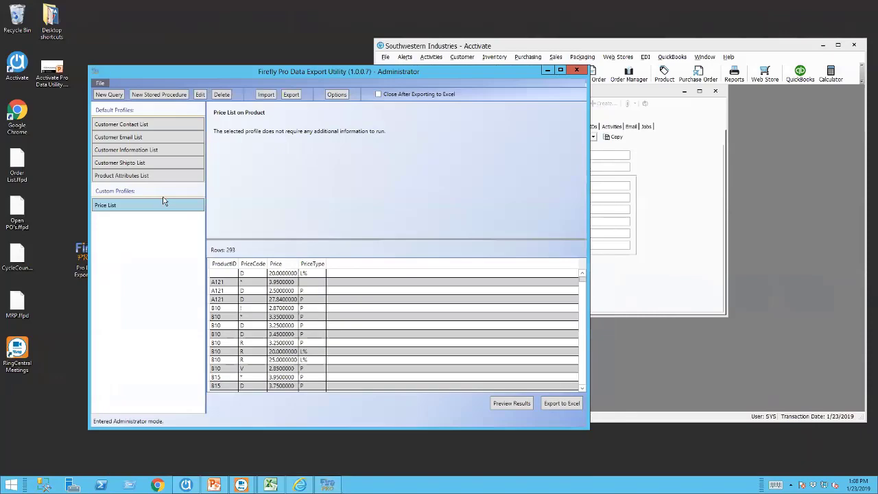
click(200, 94)
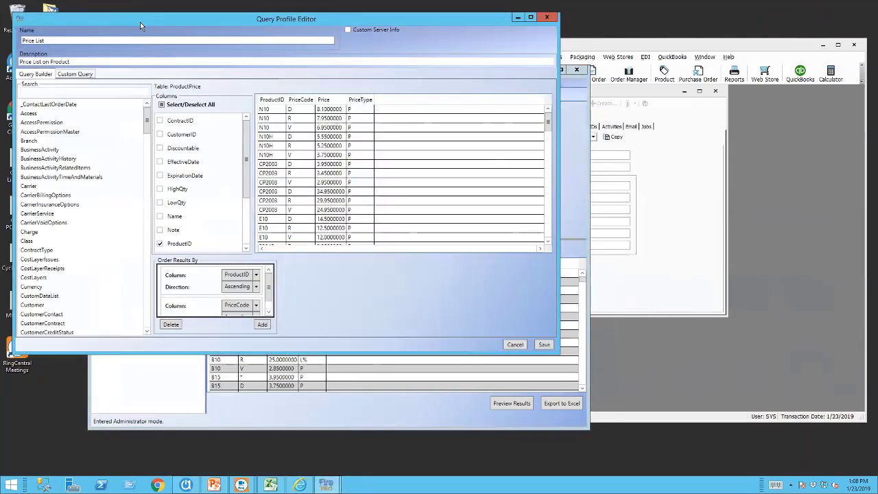
Add the LowQty and HighQty columns to the Price List results, placed after Price.
drag(140, 22, 227, 77)
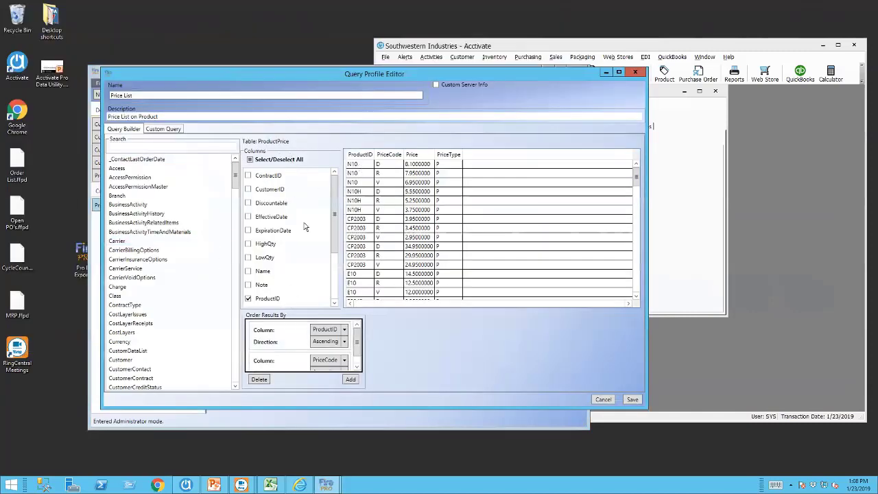
click(248, 259)
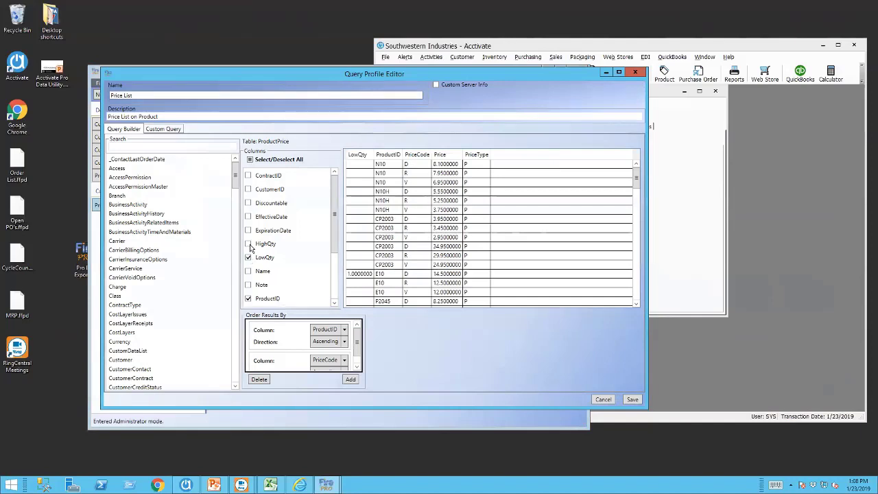
drag(357, 154, 499, 156)
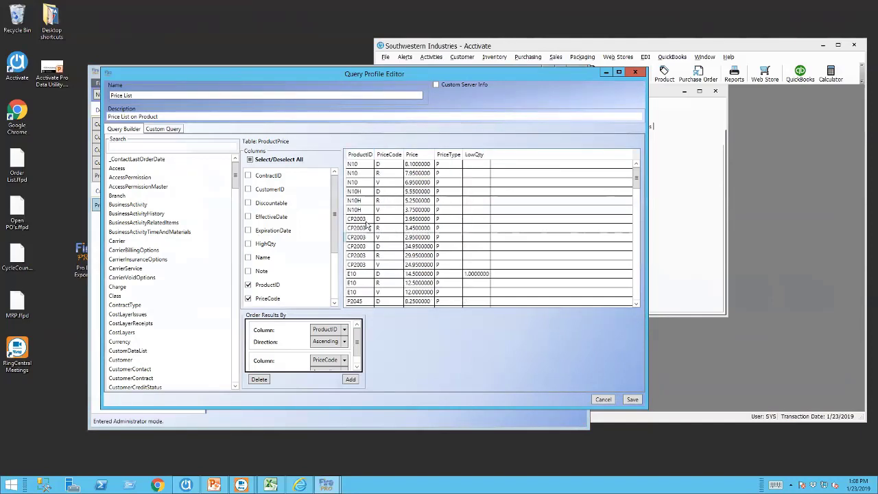
click(248, 245)
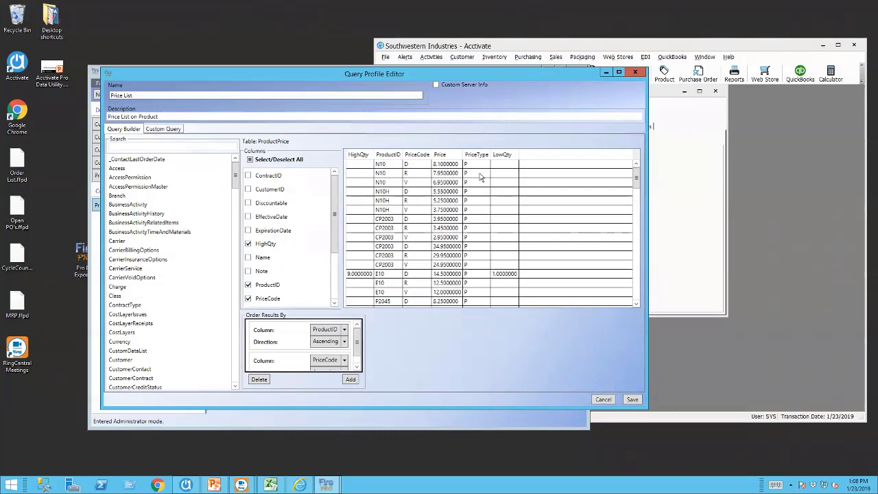
drag(358, 155, 534, 157)
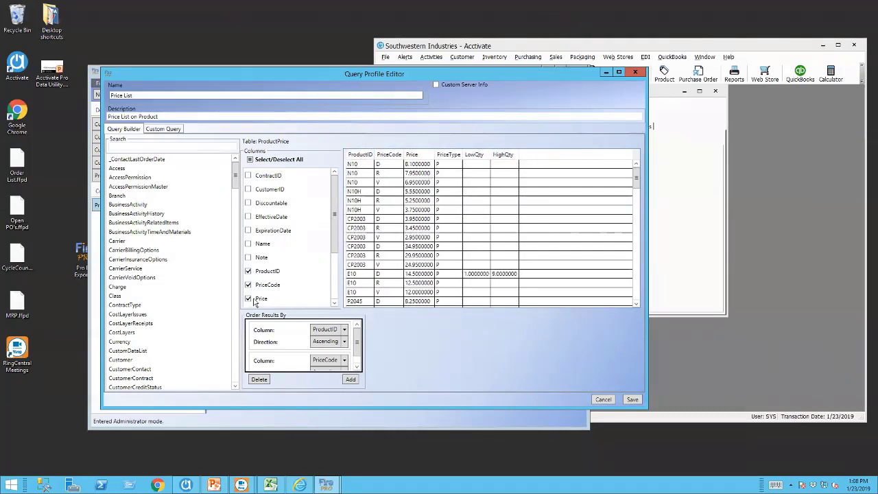
Remove the PriceType column and save the Price List profile.
scroll(322, 240, down, 1)
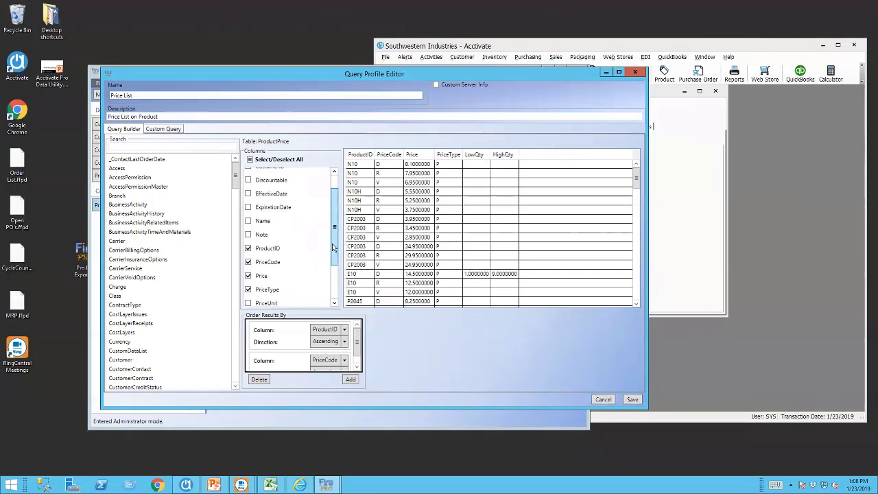
click(248, 289)
click(249, 290)
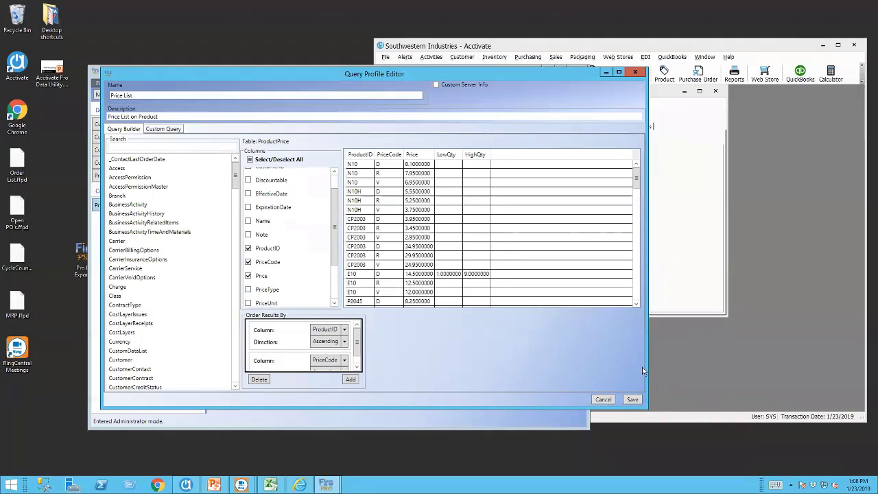
click(632, 399)
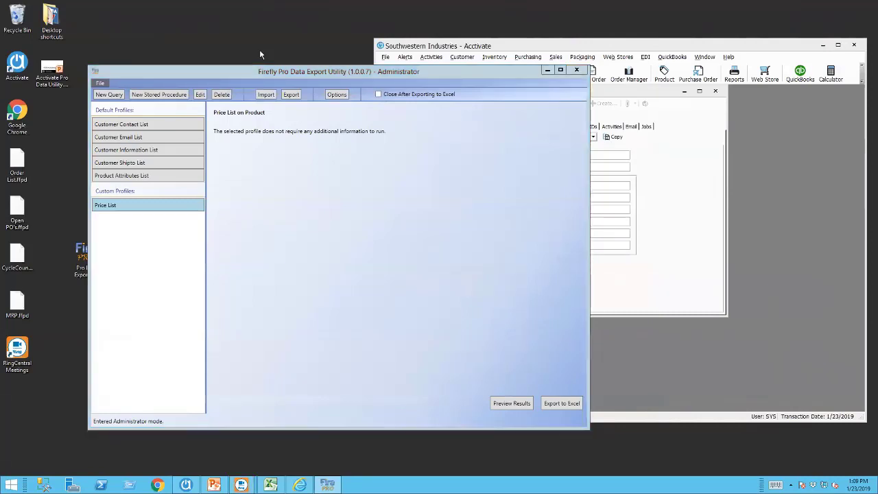
key(F1)
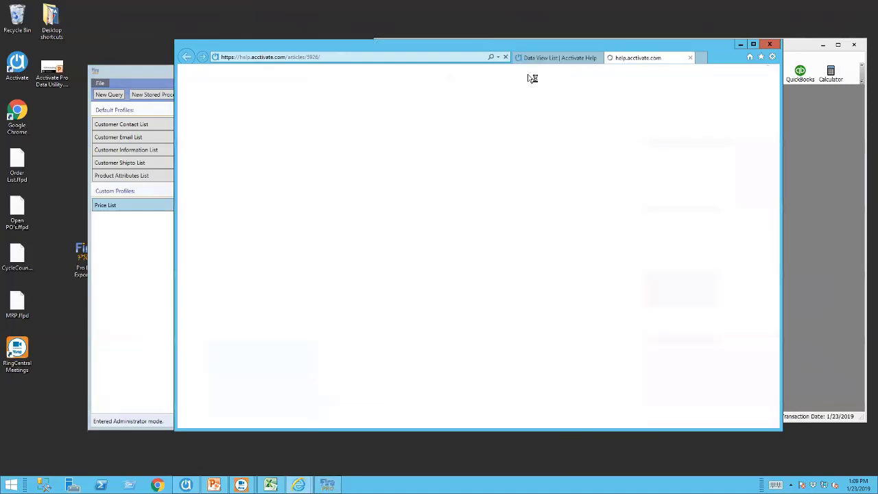
click(739, 43)
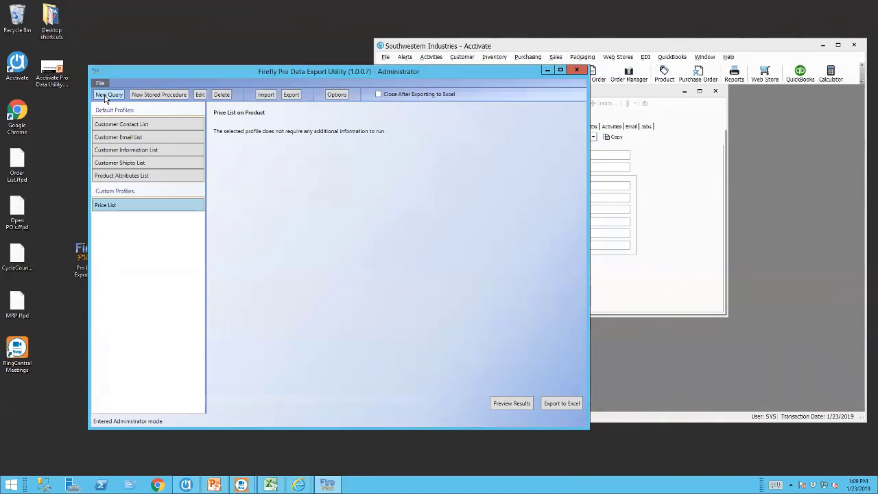
Start a new query profile named 'Order List', described as 'Sales Order List - Open Orders Only'.
click(107, 96)
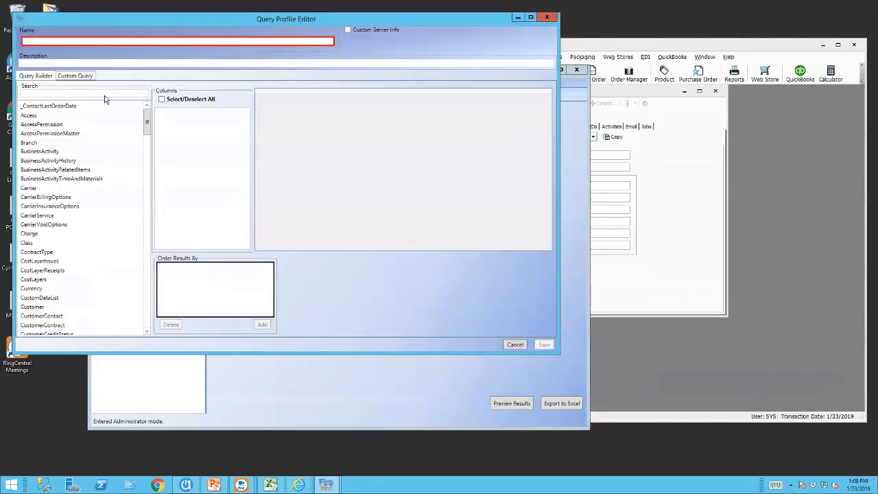
drag(112, 22, 277, 55)
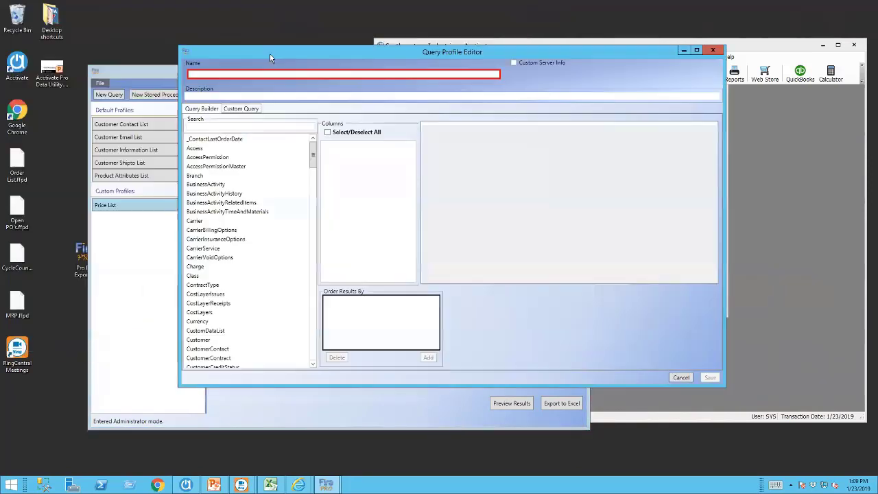
click(196, 74)
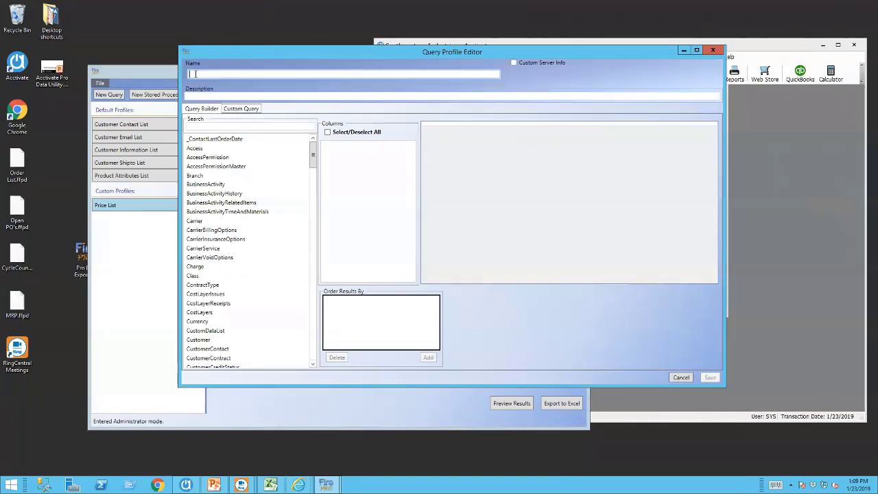
text(C)
text(rder List)
key(Tab)
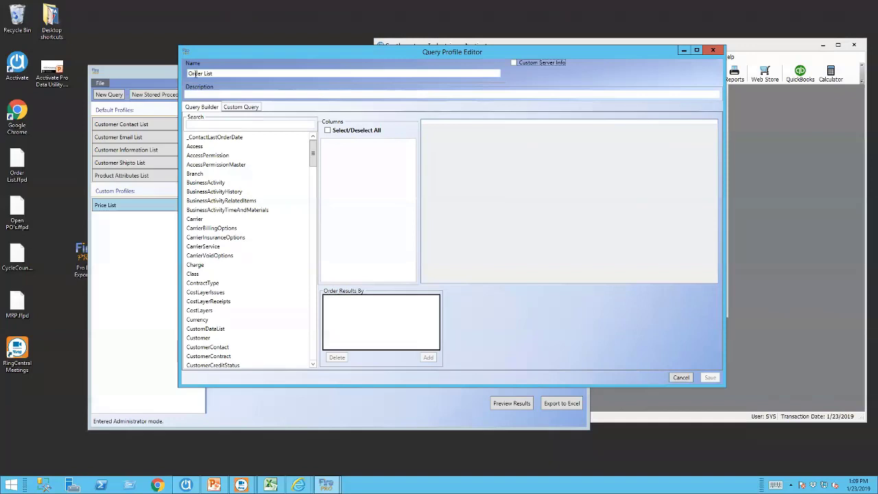
text(Sales Or)
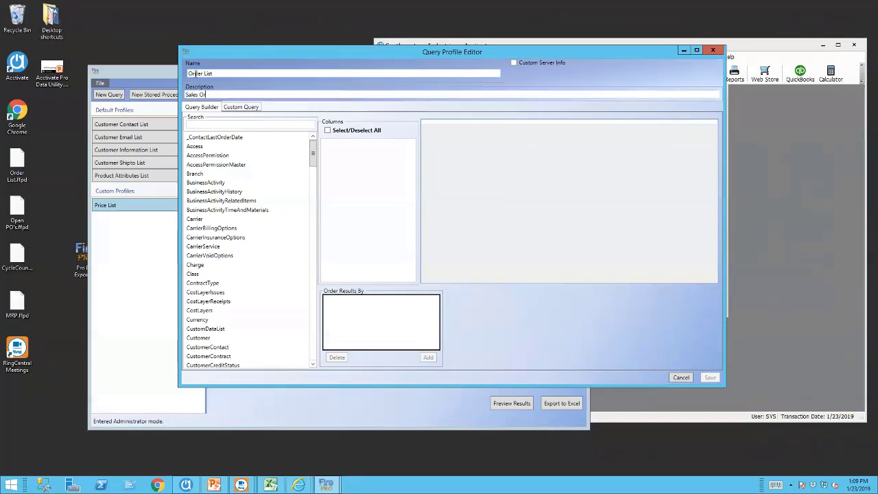
text(der List)
text(- Open Orders Only)
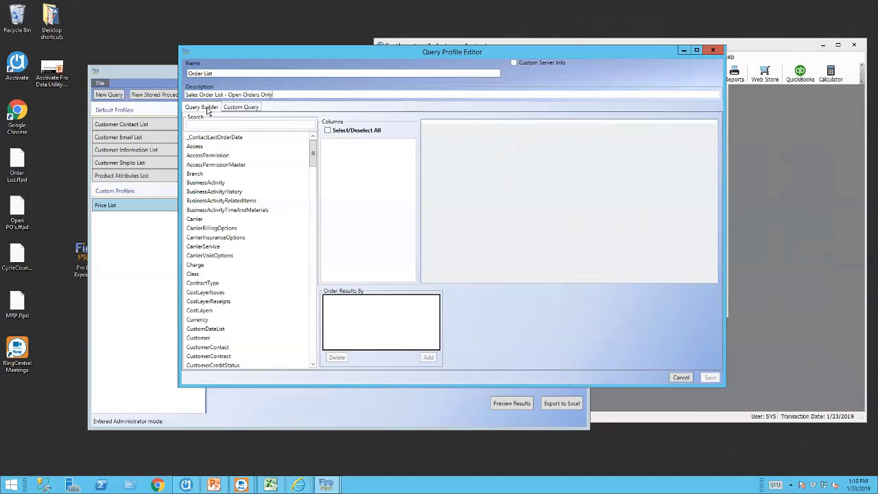
Write the custom query 'SELECT OrderNumber, CustomerID, OrderDate' with 'FROM Order' on a second line.
click(240, 107)
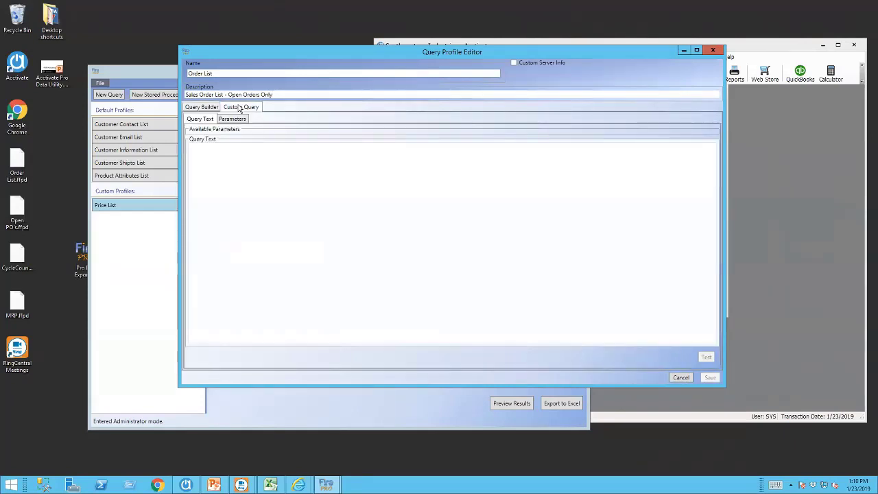
click(224, 164)
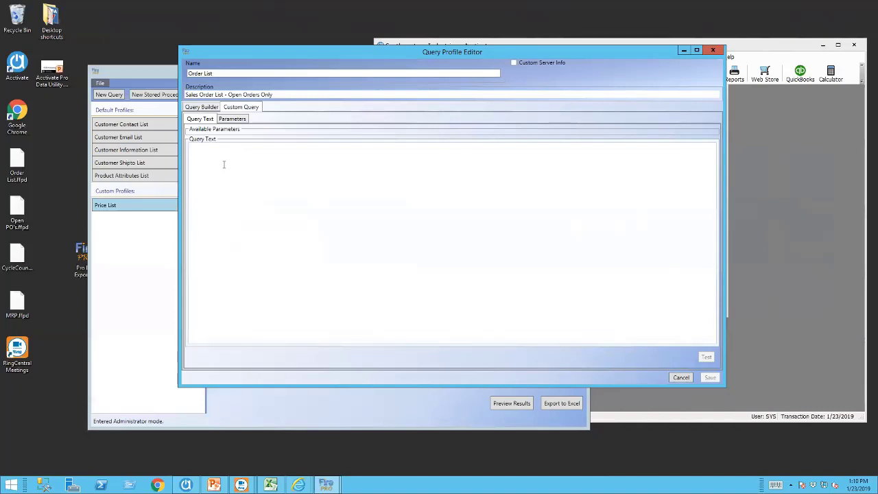
text(SELECT)
text(OrderNumber)
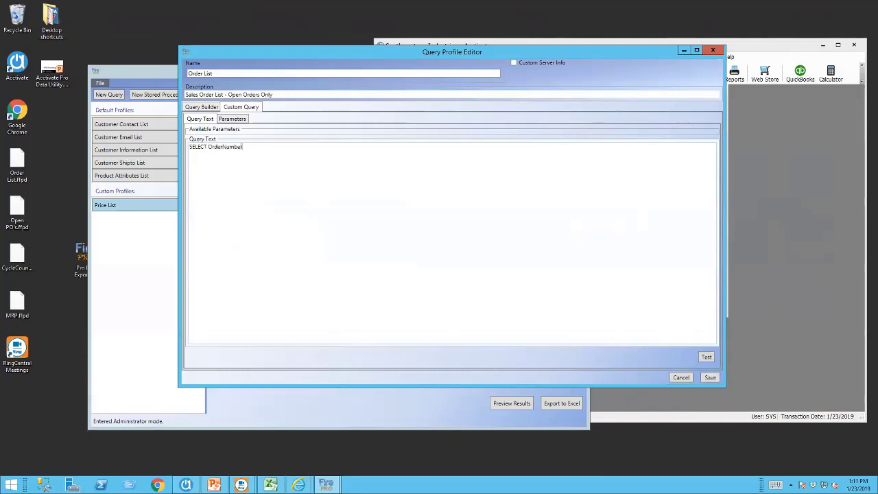
text(, CustomerID, ORder)
key(BackSpace)
key(BackSpace)
key(BackSpace)
text(rderDate)
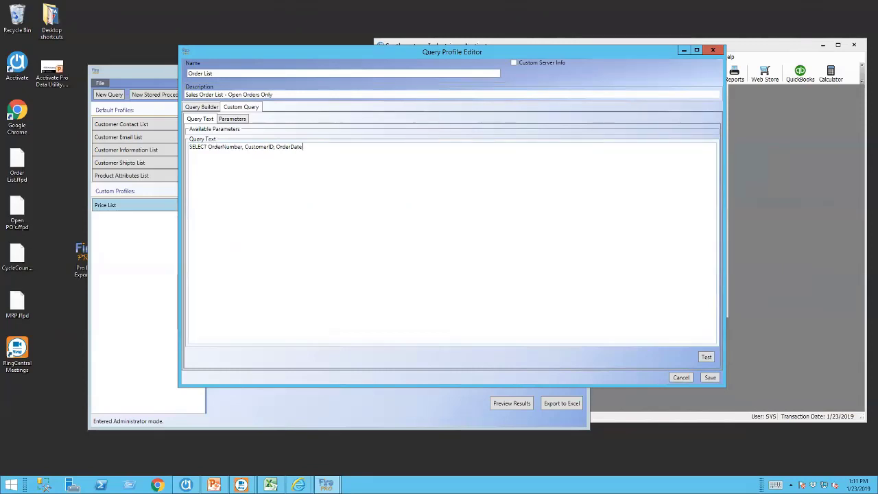
text(FROM)
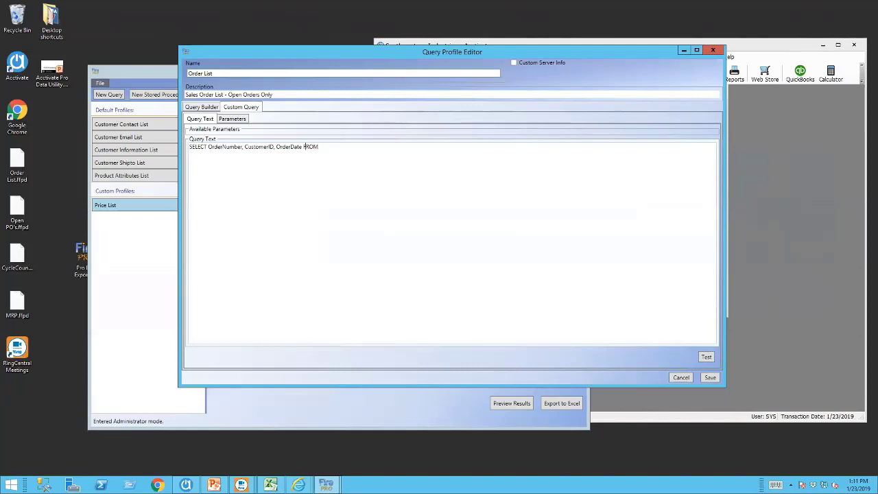
key(Return)
text(Orders)
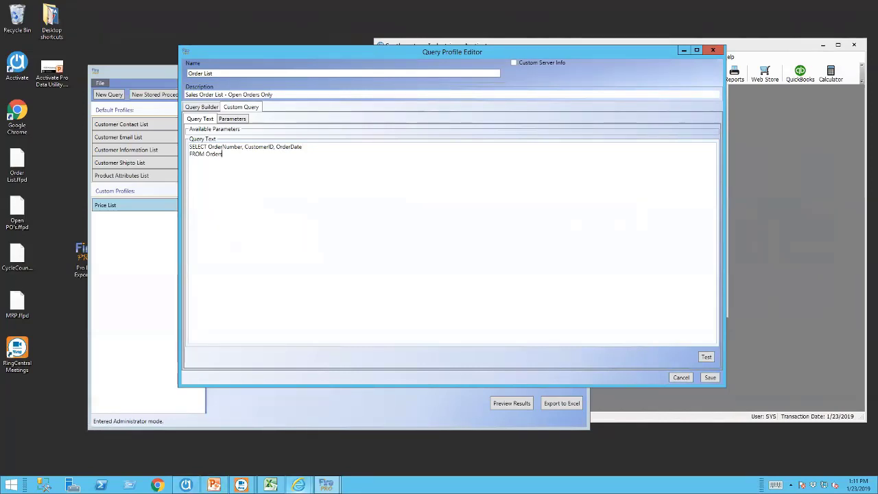
Bring back the Acctivate help Data View List and search it for 'sales order'.
mouse_move(298, 485)
click(259, 442)
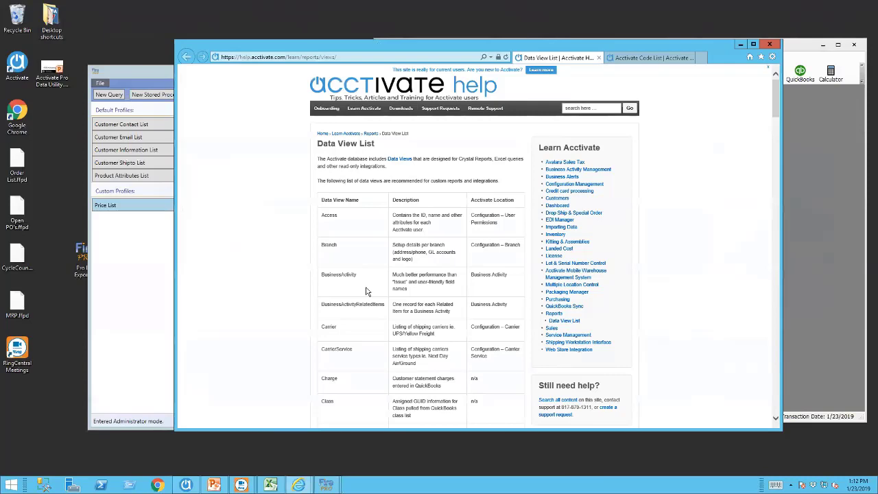
scroll(367, 292, down, 3)
scroll(367, 291, down, 10)
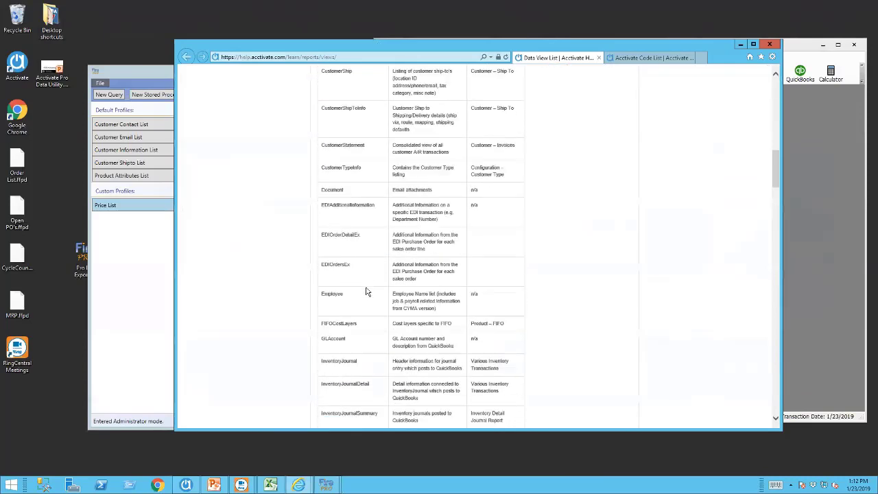
scroll(366, 291, up, 13)
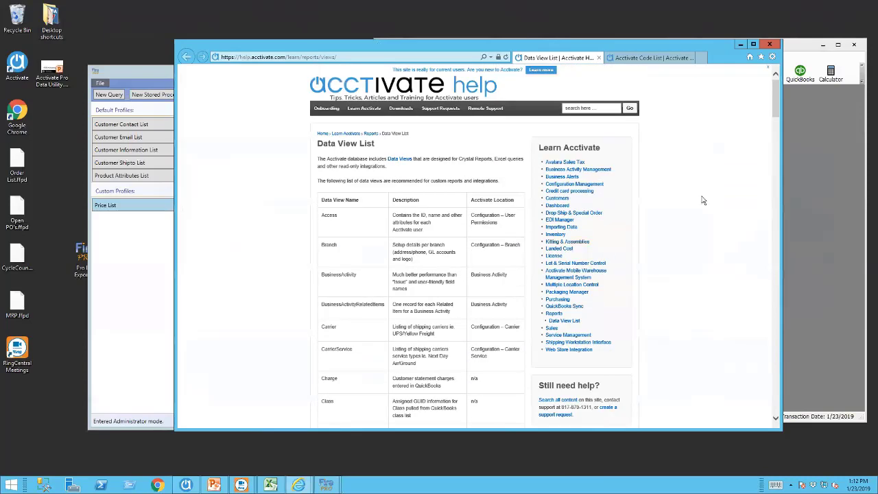
key(ctrl+f)
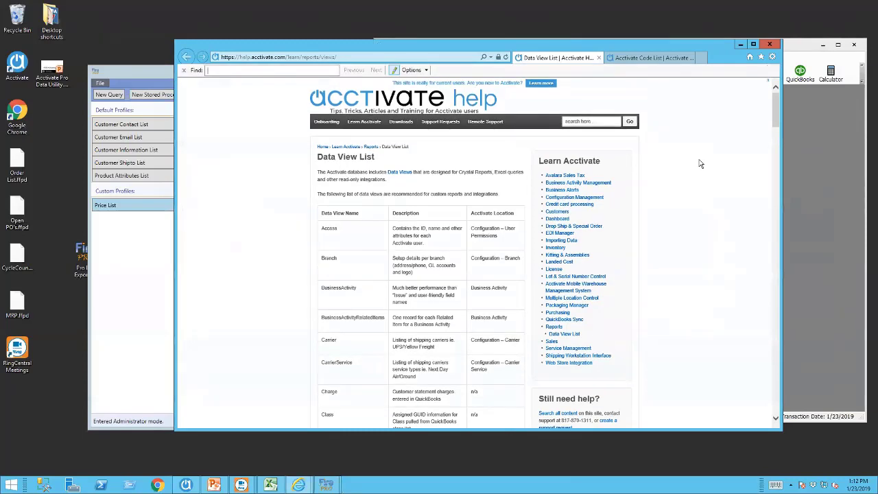
text(sales order)
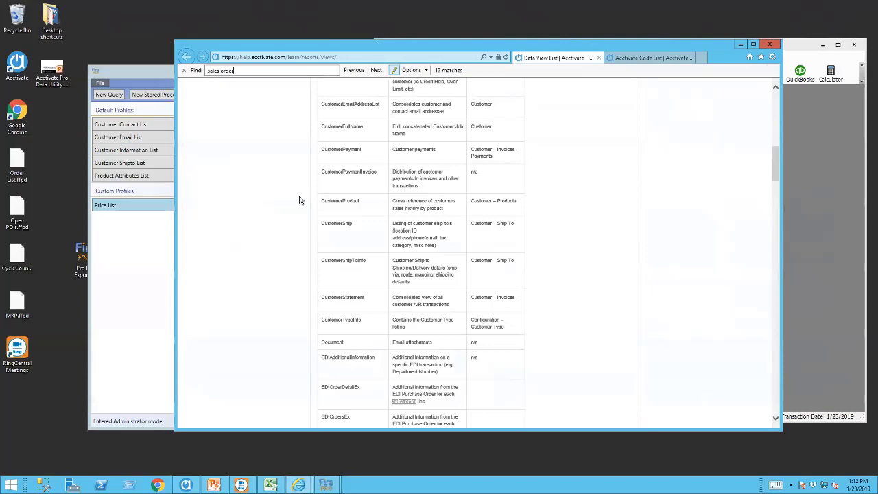
Scroll to the Orders view holding sales order header information, then minimize Internet Explorer.
scroll(305, 220, down, 3)
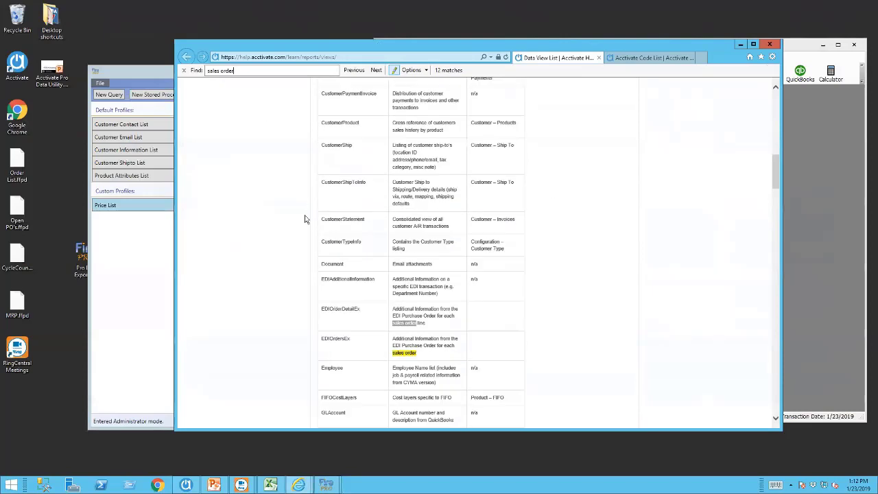
scroll(306, 219, down, 10)
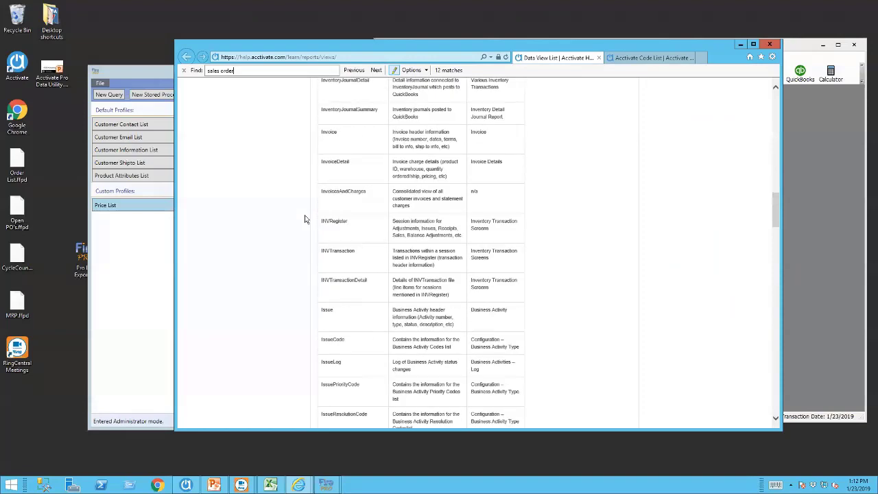
scroll(305, 219, down, 8)
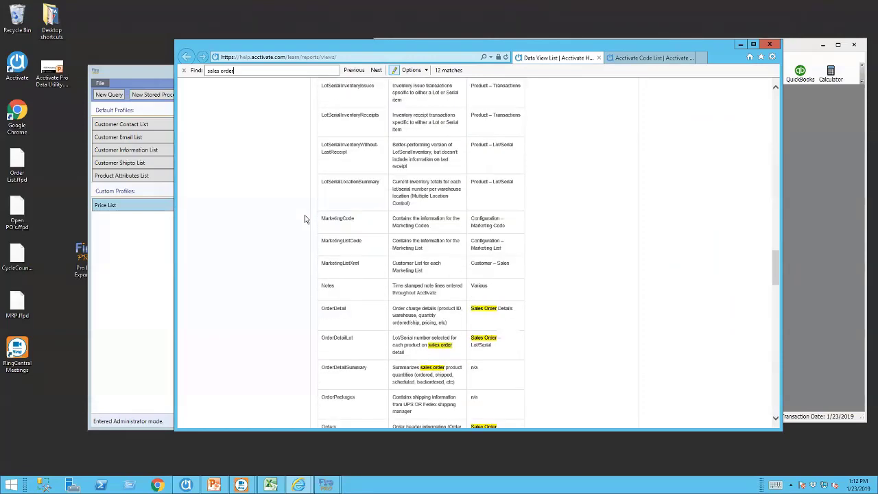
scroll(306, 220, down, 1)
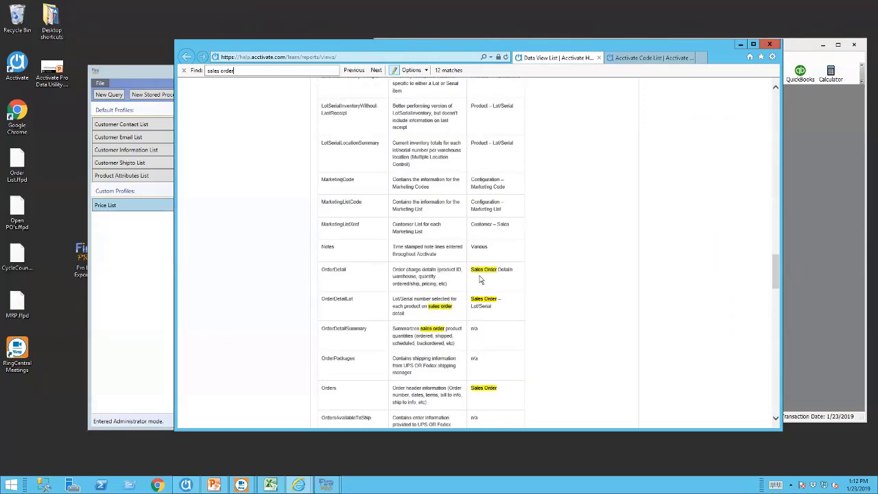
scroll(511, 270, down, 1)
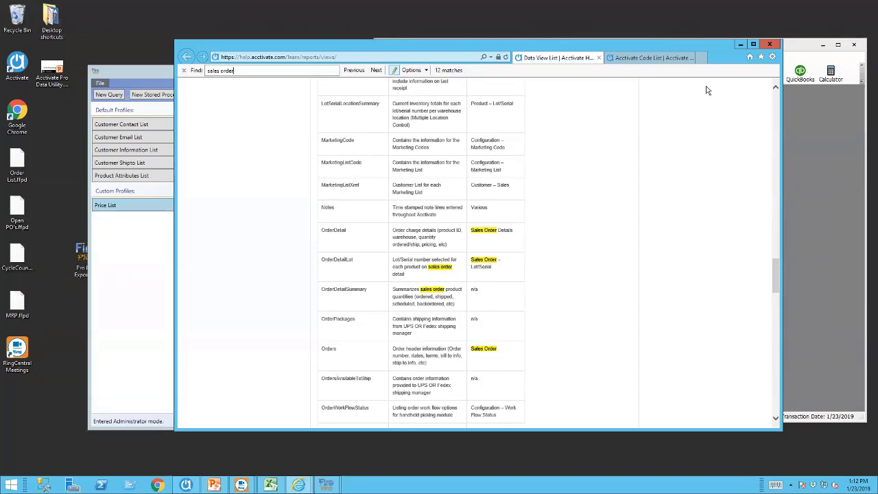
click(740, 44)
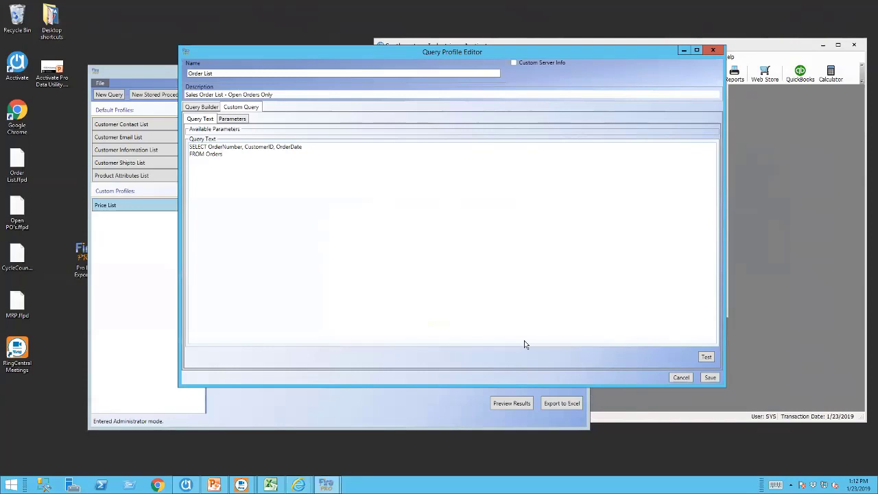
Test-run the Order List query to load order rows, then add a new line after FROM Orders.
click(706, 357)
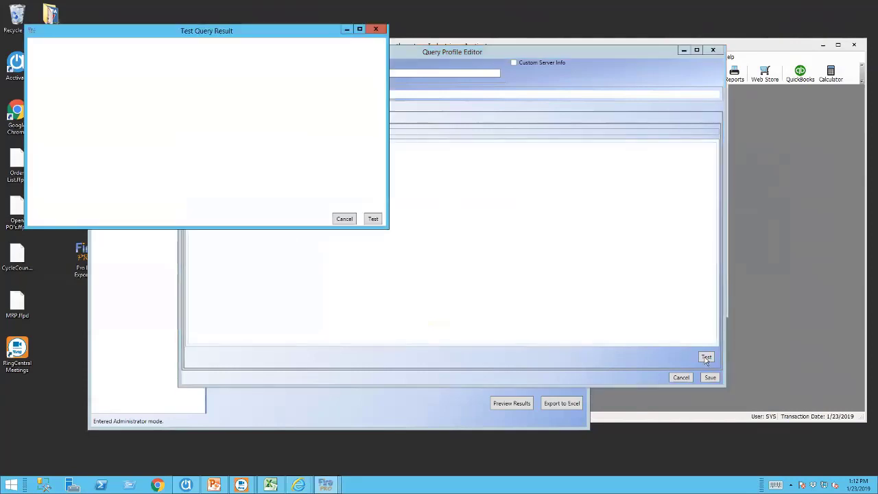
click(376, 220)
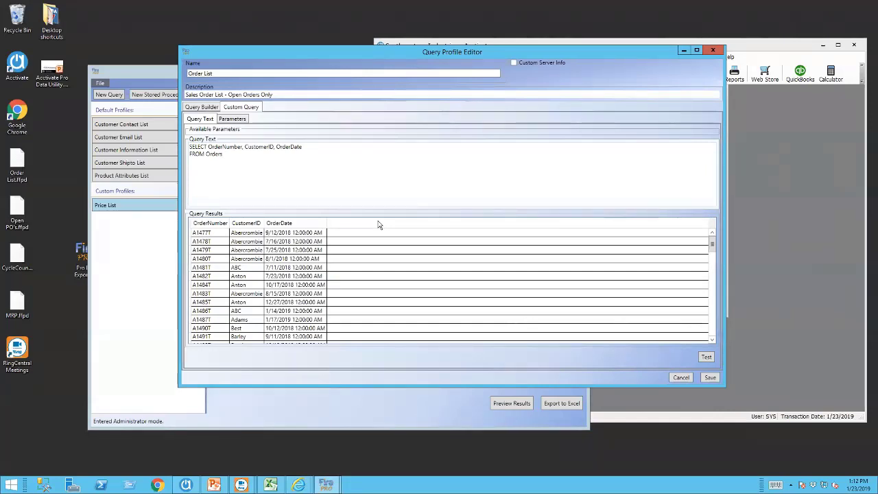
click(236, 155)
key(Return)
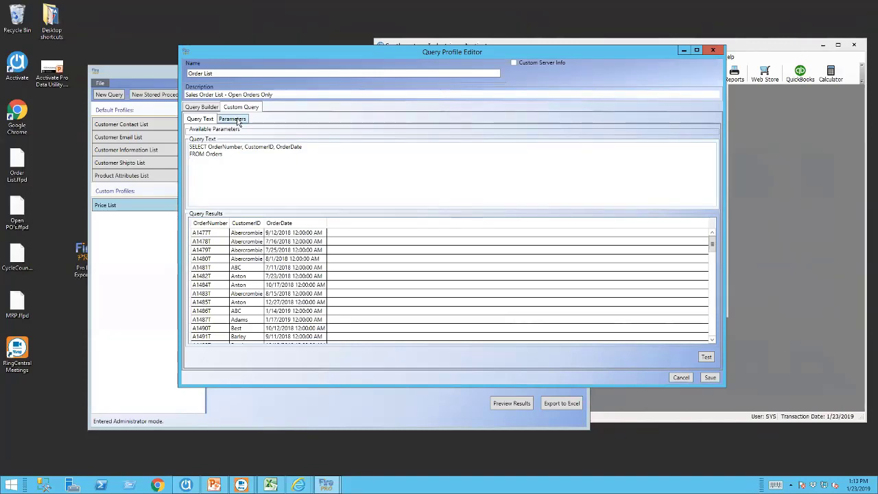
Add a new query parameter named OrderStatus.
click(238, 119)
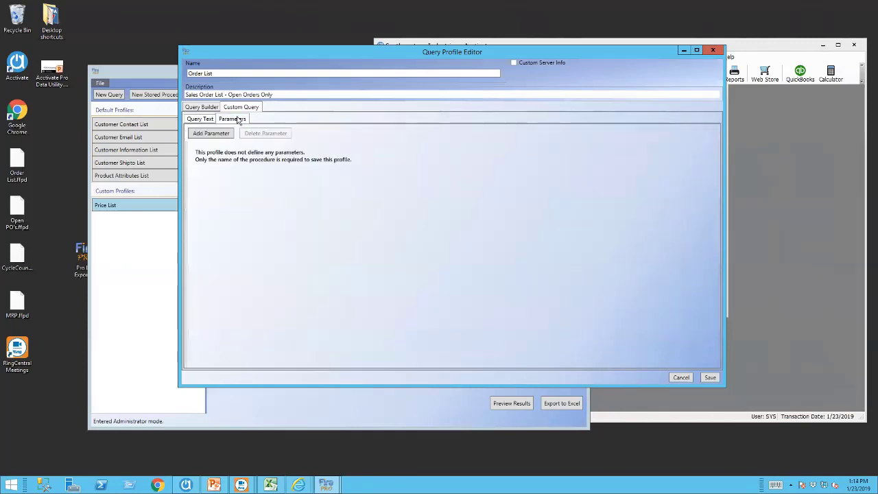
click(198, 135)
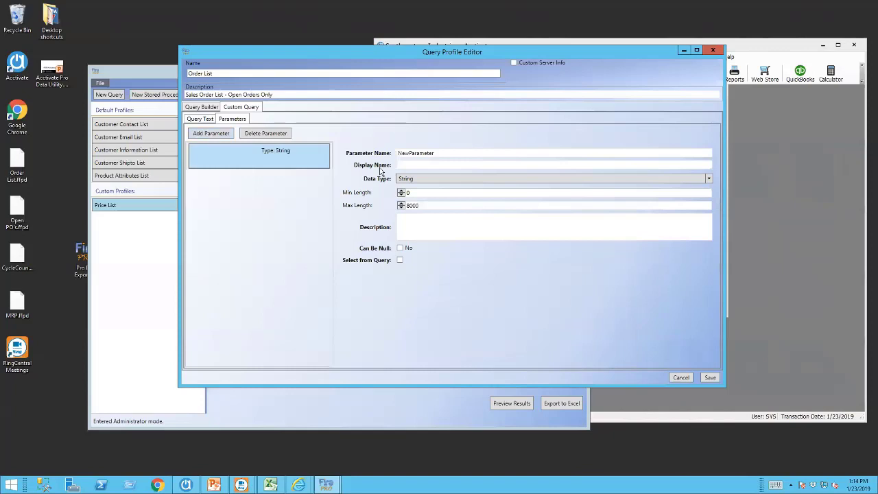
click(459, 152)
click(303, 156)
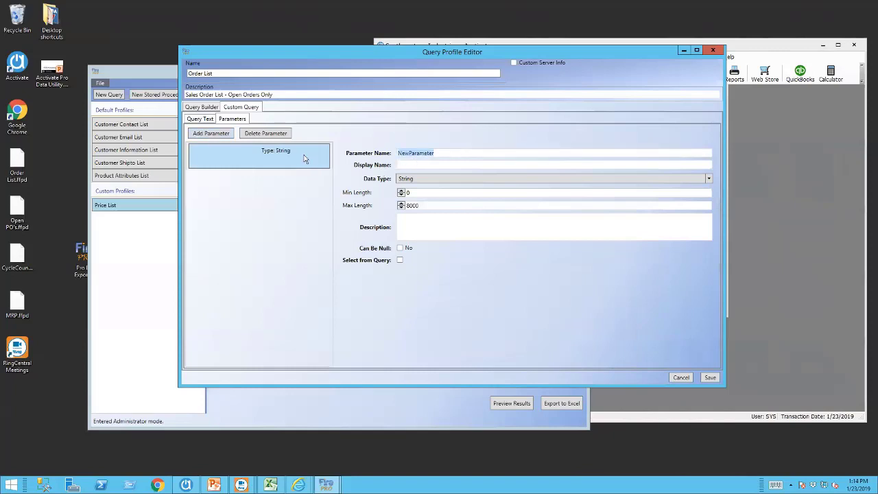
text(OrderSTatus)
key(BackSpace)
key(BackSpace)
key(BackSpace)
key(BackSpace)
text(tuat)
key(BackSpace)
key(BackSpace)
key(BackSpace)
text(atus)
key(Tab)
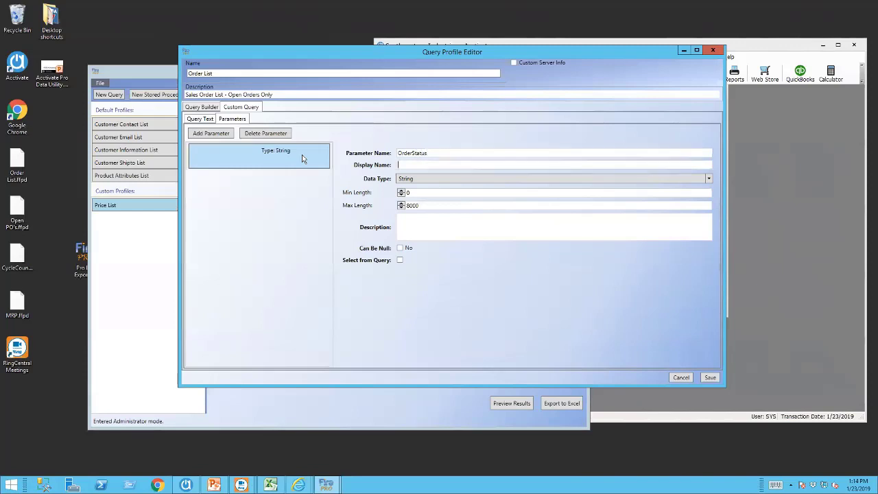
Give the parameter display name 'Order Status' and keep its data type String.
text(Order Status)
key(Tab)
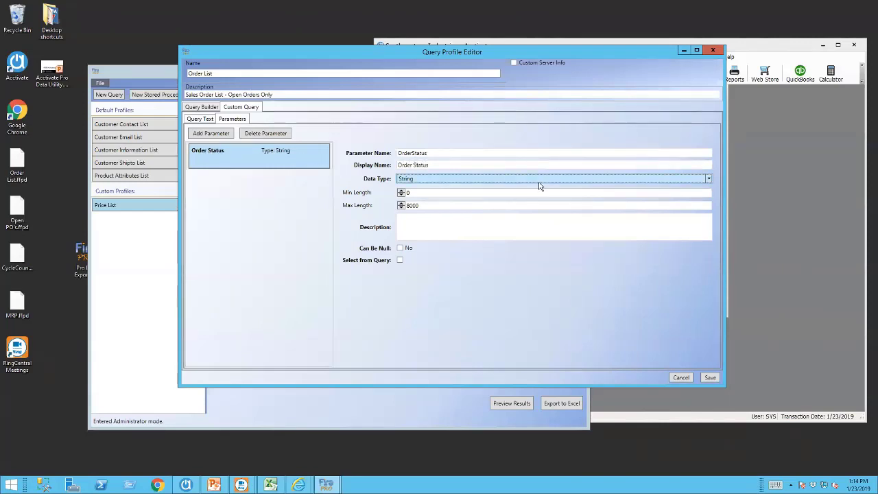
click(708, 179)
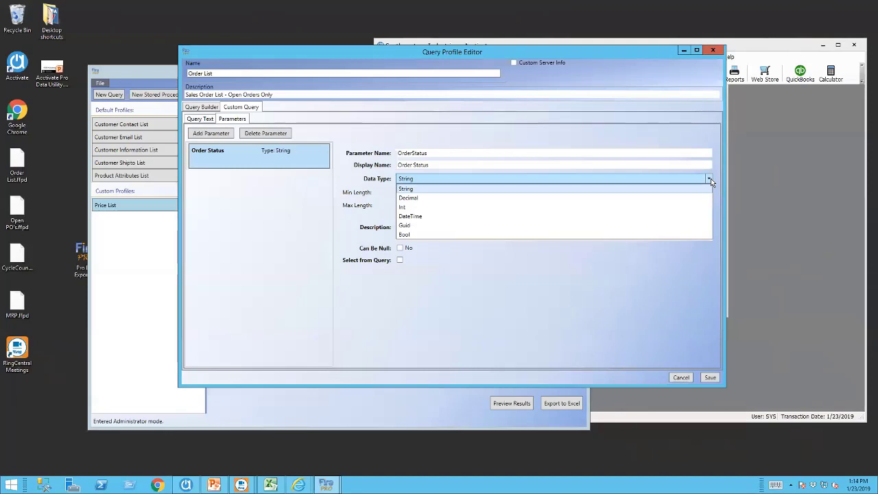
click(437, 192)
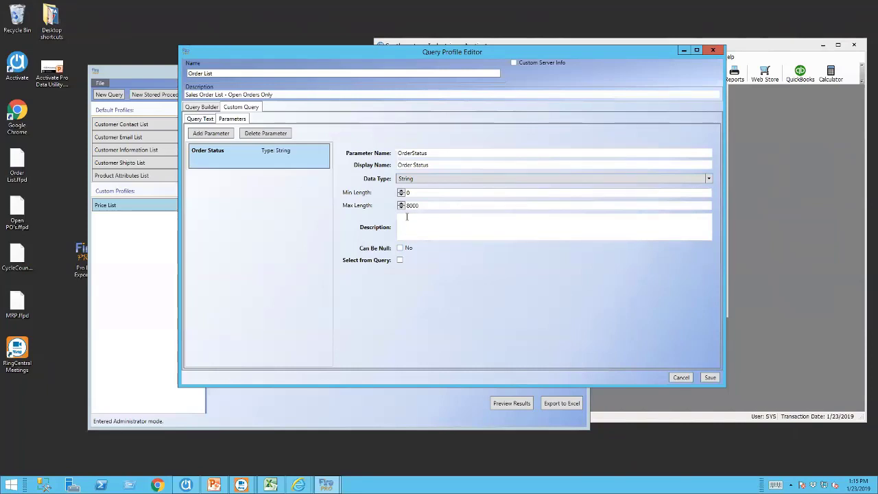
click(406, 217)
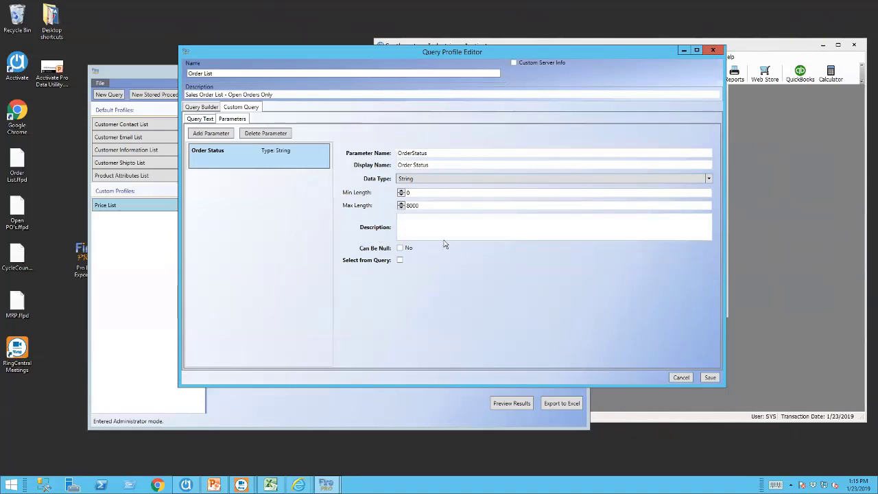
Source OrderStatus values from the query 'Select OrderStatus / from Orders / Group By OrderStatus'.
click(400, 260)
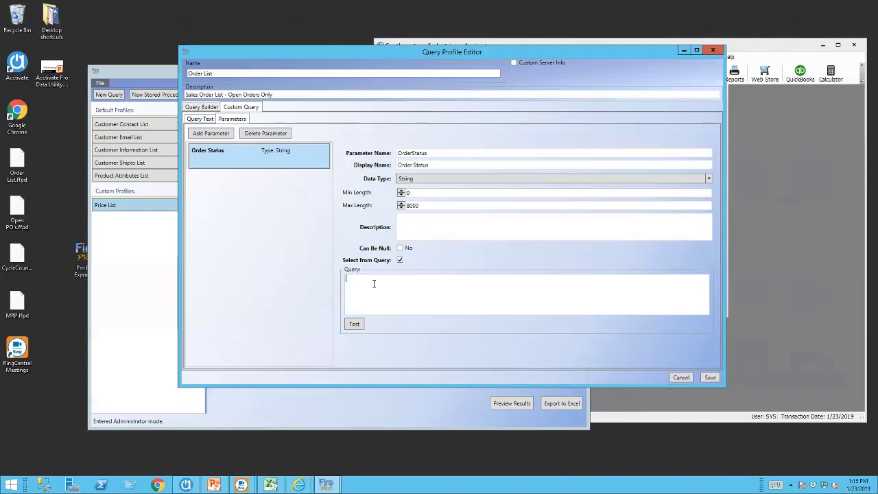
text(Sele)
key(BackSpace)
key(BackSpace)
key(BackSpace)
text(elect ORd)
key(BackSpace)
key(BackSpace)
key(BackSpace)
text(Orderstatus fromOrders Group By)
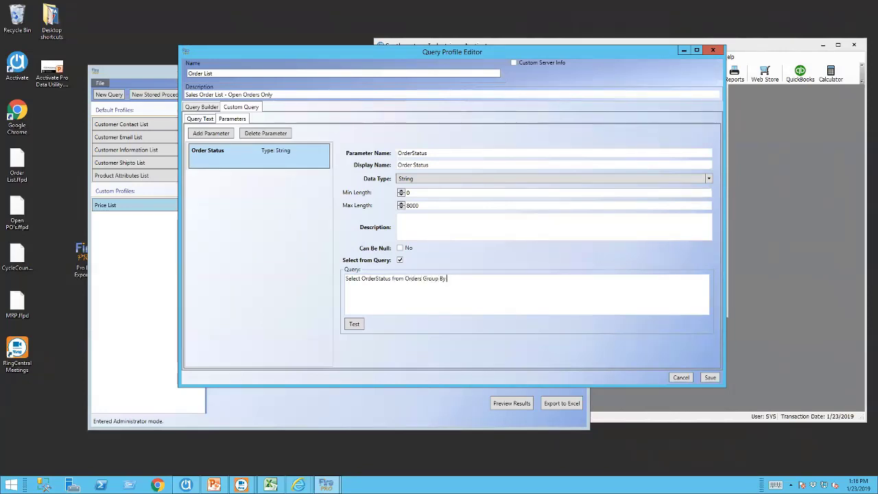
text( OrderStatus)
key(Return)
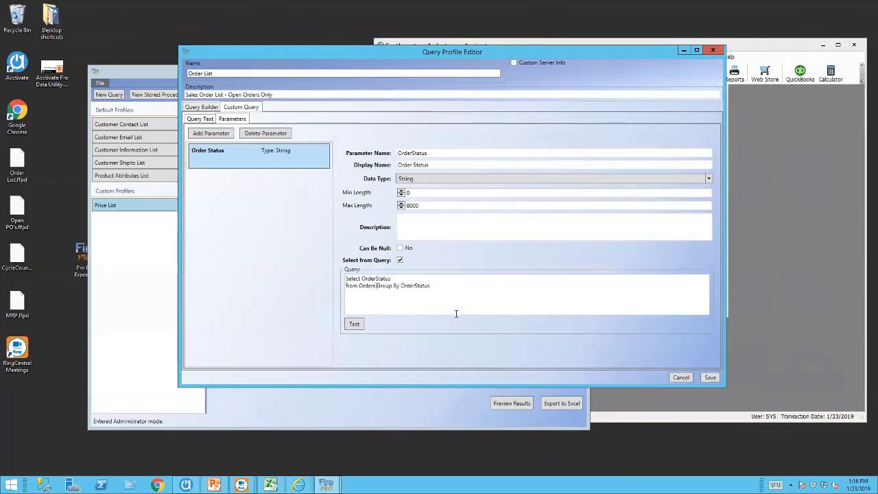
key(Return)
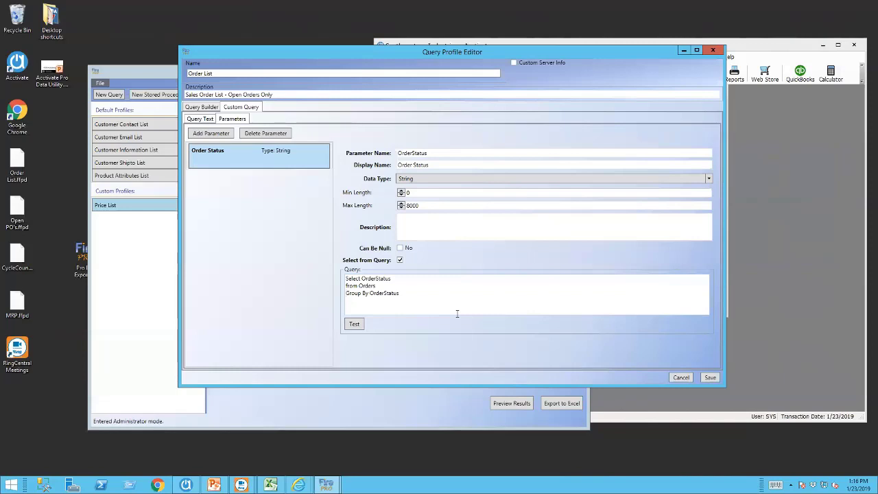
Test the value query and compare its status list with and without the Group By line.
click(355, 325)
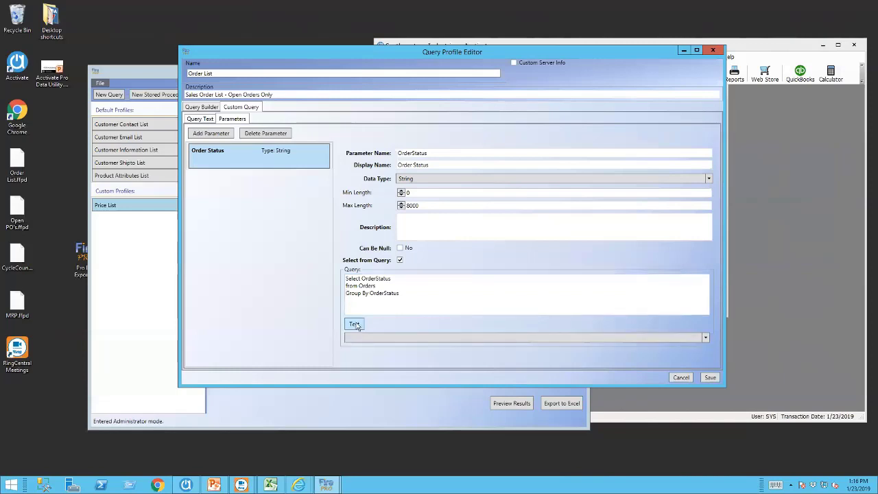
click(705, 338)
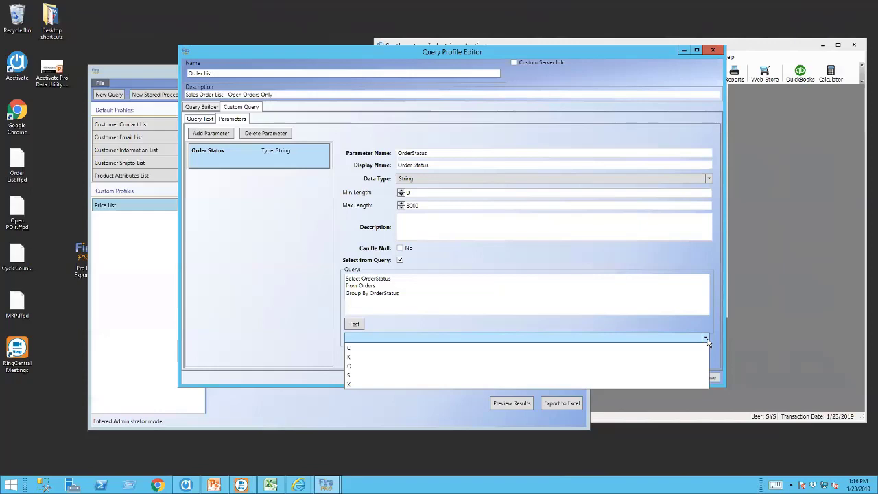
click(395, 291)
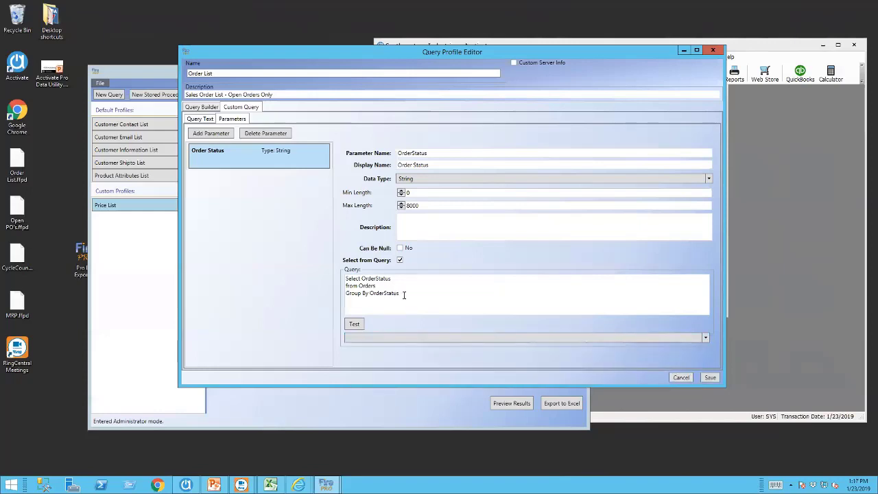
drag(403, 295, 336, 295)
key(ctrl+c)
key(BackSpace)
click(354, 324)
click(705, 338)
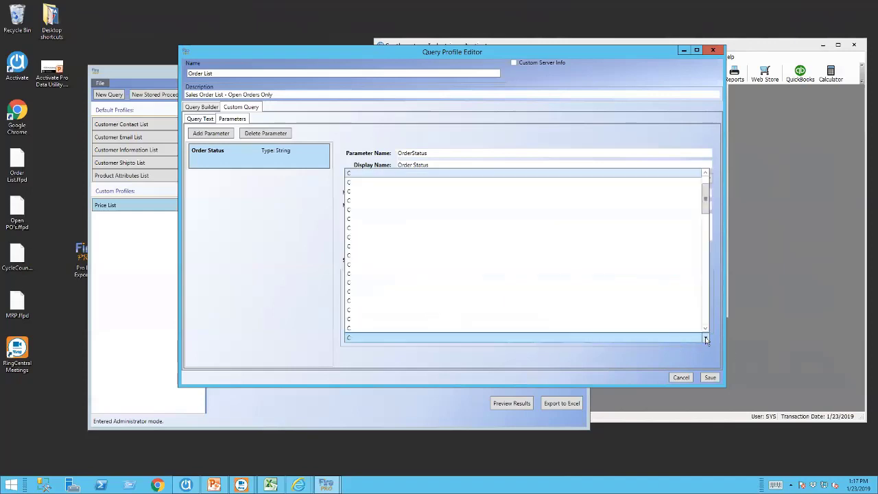
drag(707, 197, 707, 259)
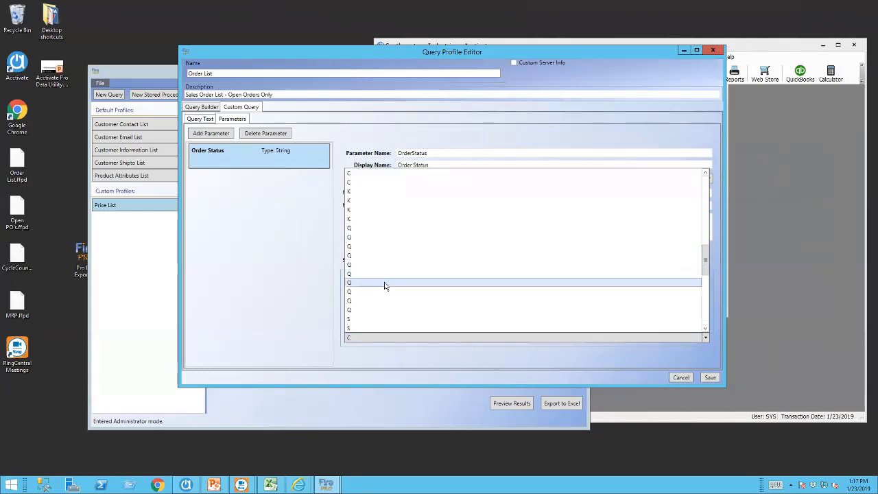
click(299, 294)
Restore Group By OrderStatus, recheck the grouped values keeping C, and save the Order List profile.
key(ctrl+v)
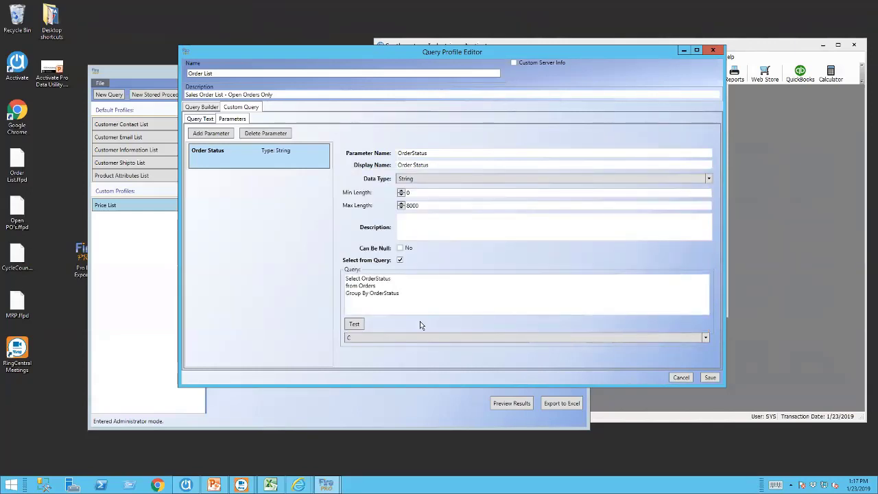
click(705, 338)
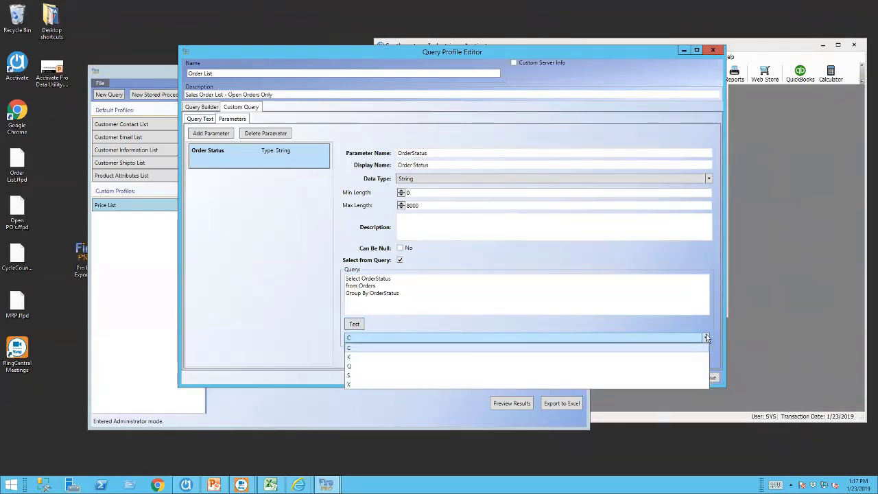
click(706, 338)
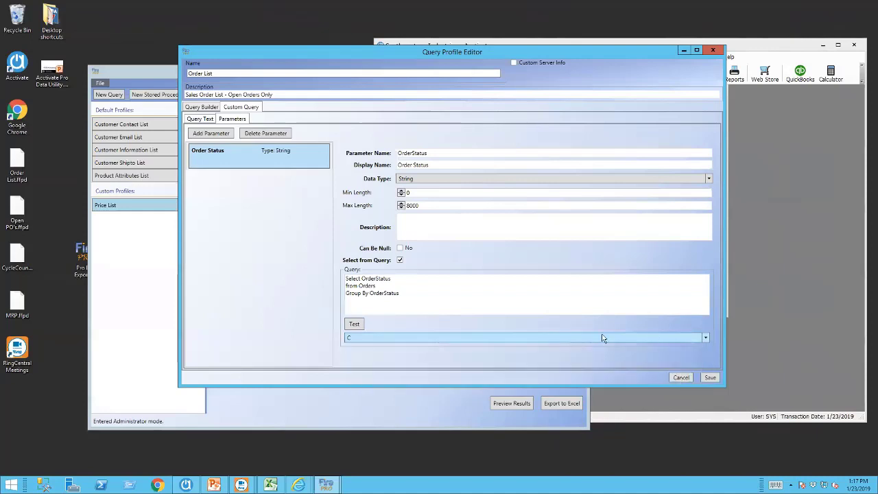
click(711, 378)
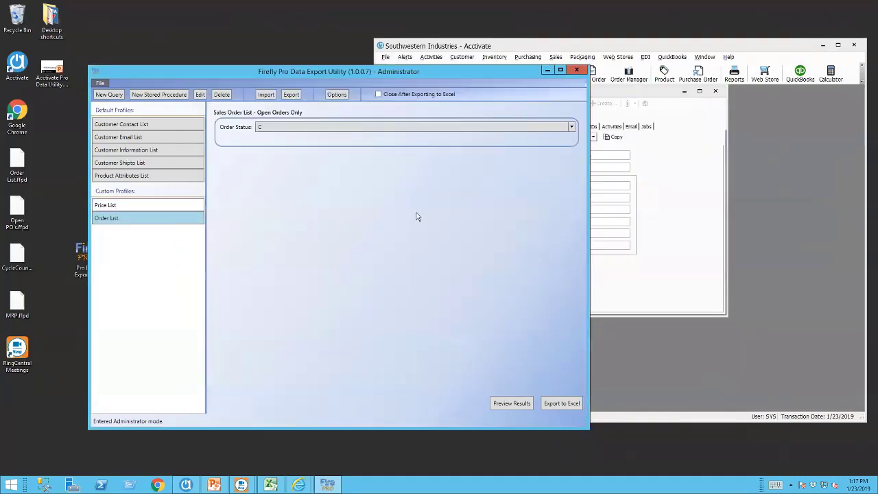
click(201, 95)
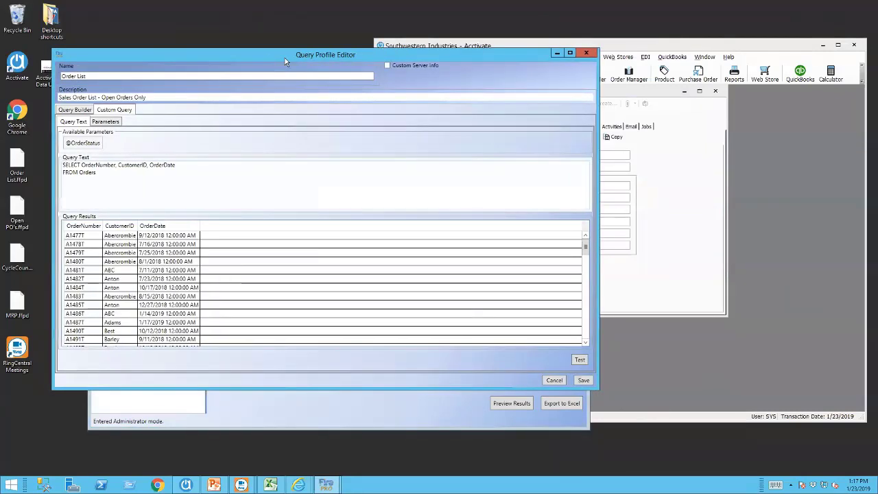
drag(285, 58, 398, 68)
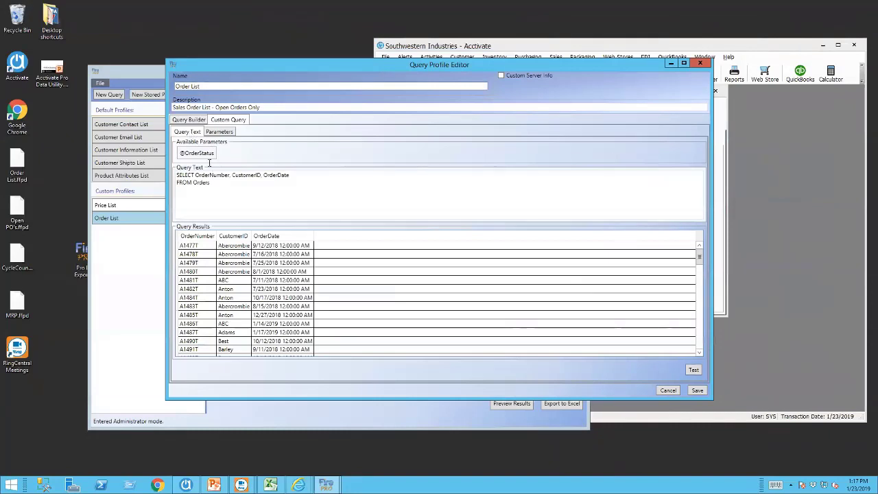
click(219, 184)
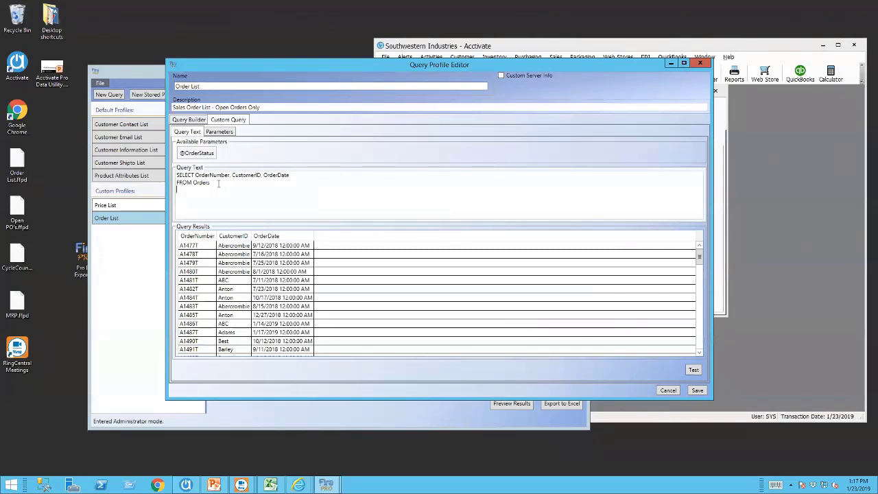
text(WHERE OrderStatus)
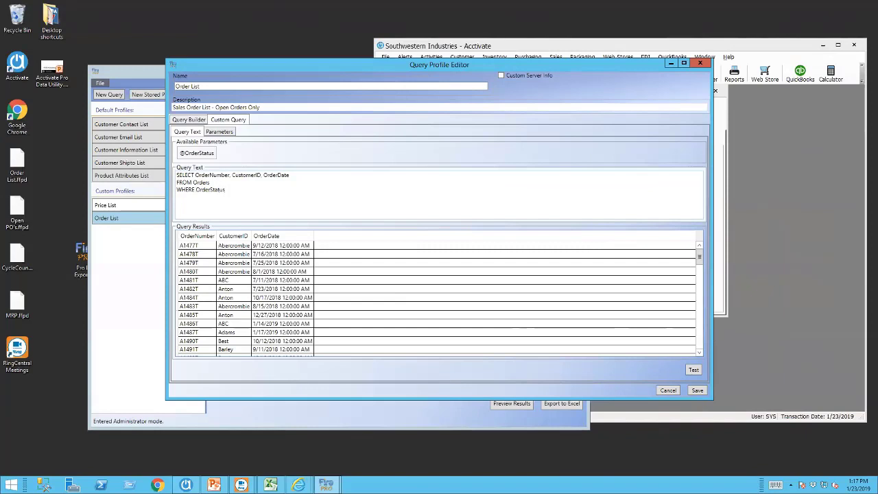
text( =)
click(207, 156)
click(703, 392)
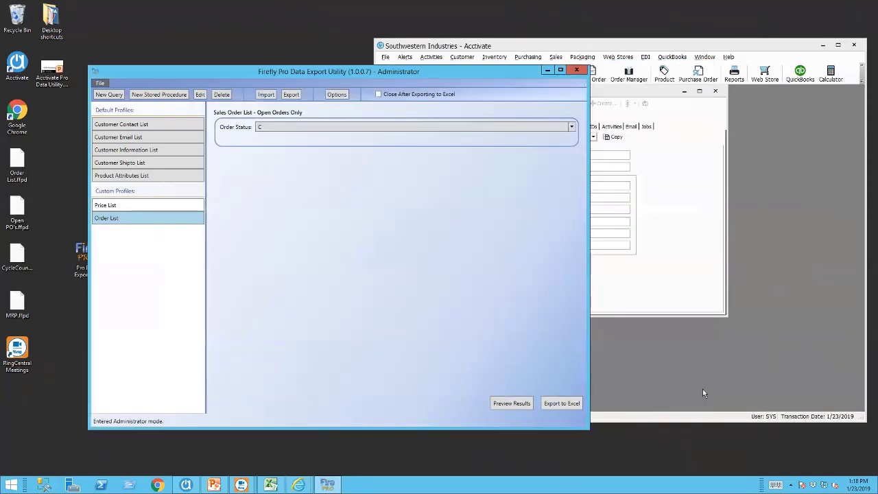
click(570, 129)
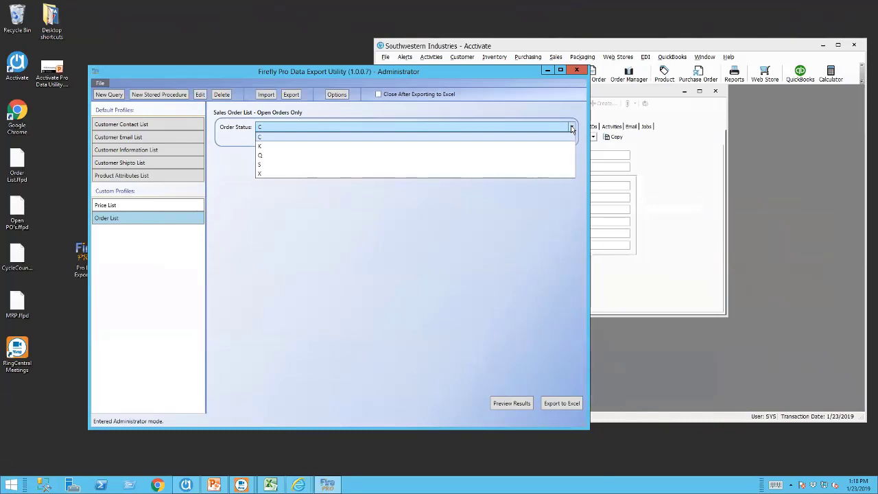
click(571, 128)
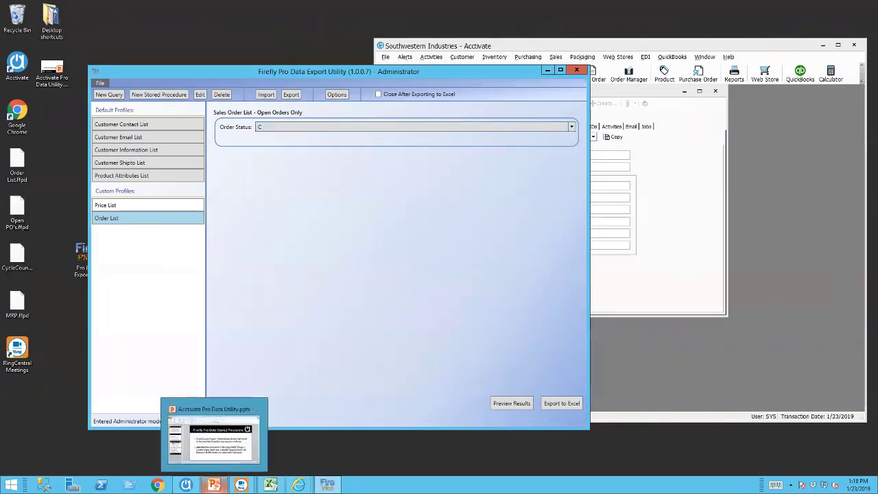
mouse_move(240, 485)
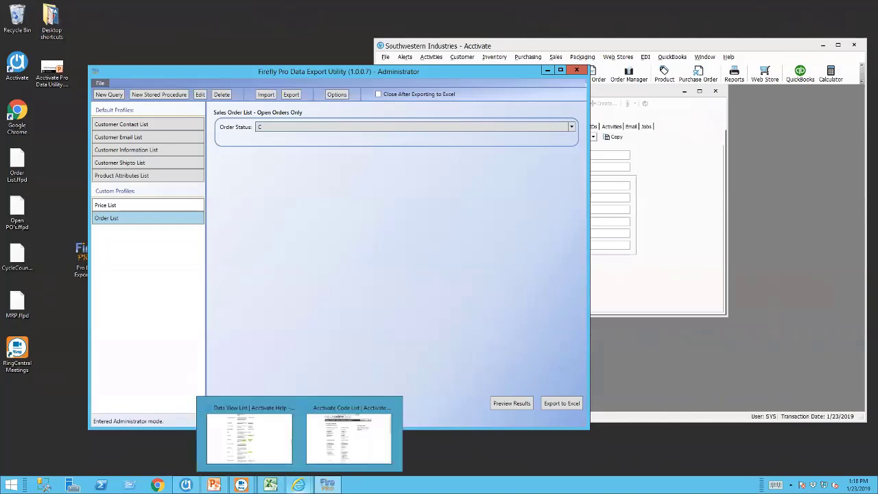
Bring up the Acctivate Code List page, maximize it, and zoom to 125%.
click(311, 443)
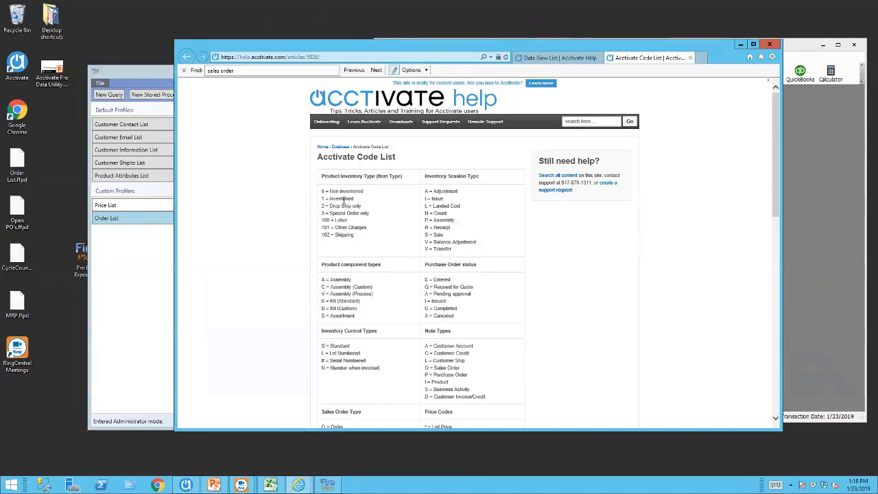
click(753, 44)
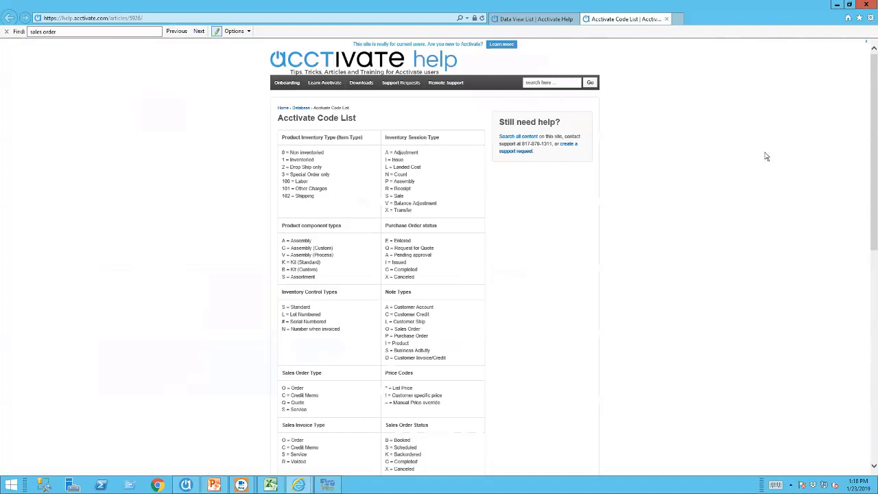
click(870, 19)
mouse_move(870, 54)
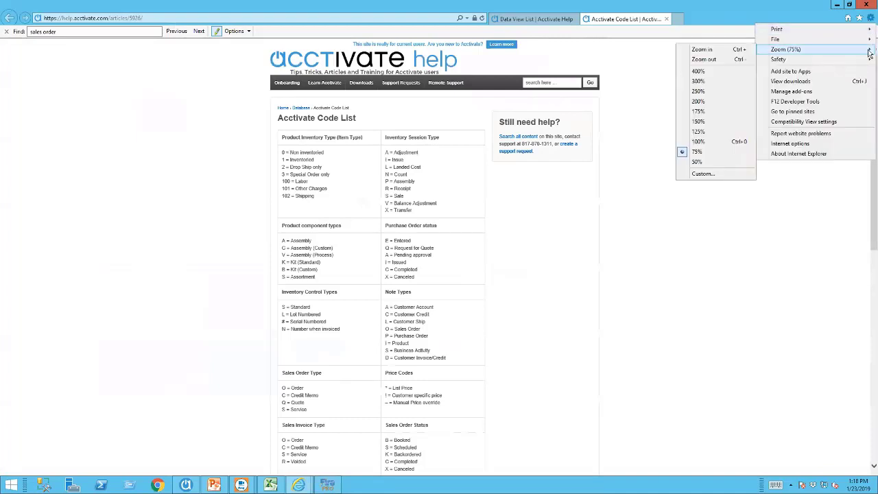
click(700, 132)
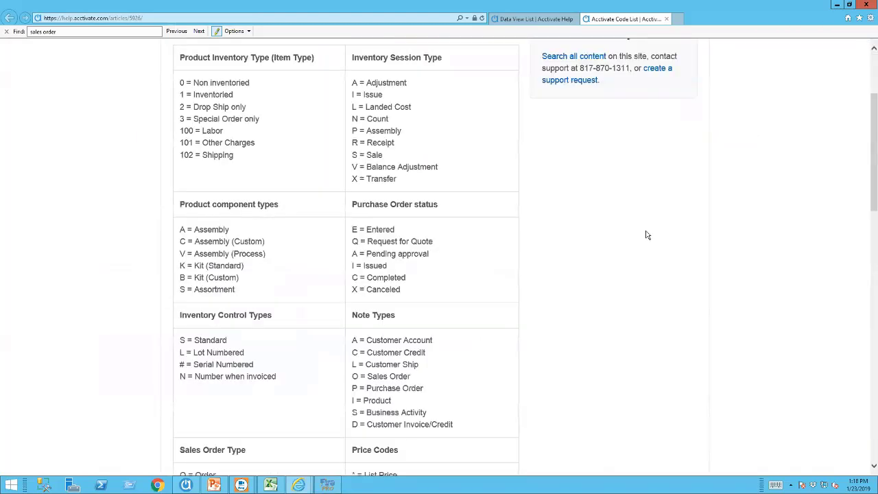
Scroll to the Sales Order Status codes, then minimize Internet Explorer.
scroll(647, 236, up, 1)
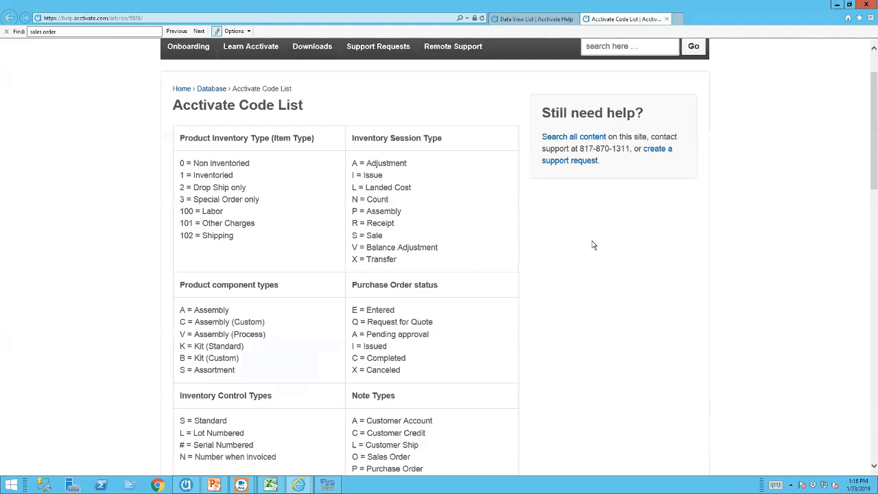
scroll(593, 245, down, 5)
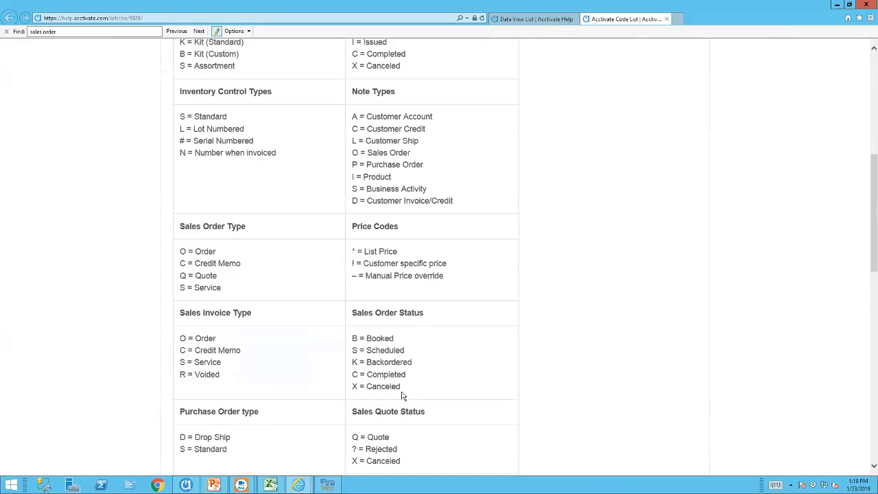
scroll(450, 361, down, 1)
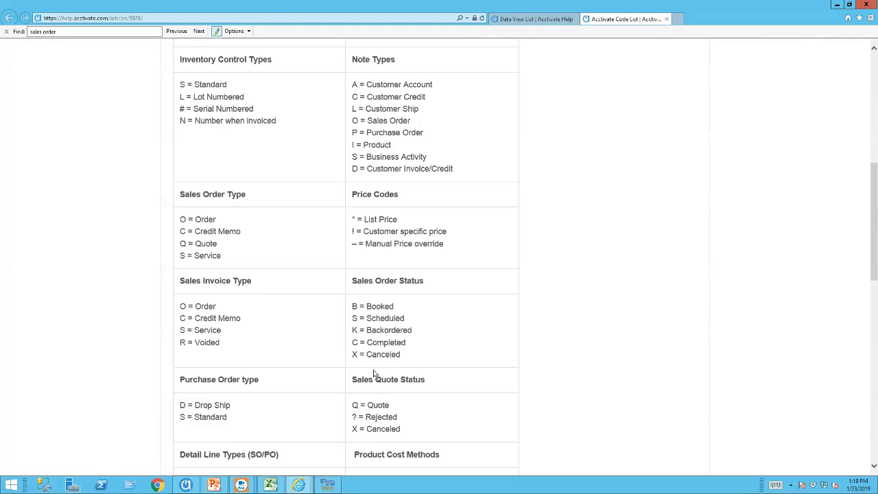
click(836, 7)
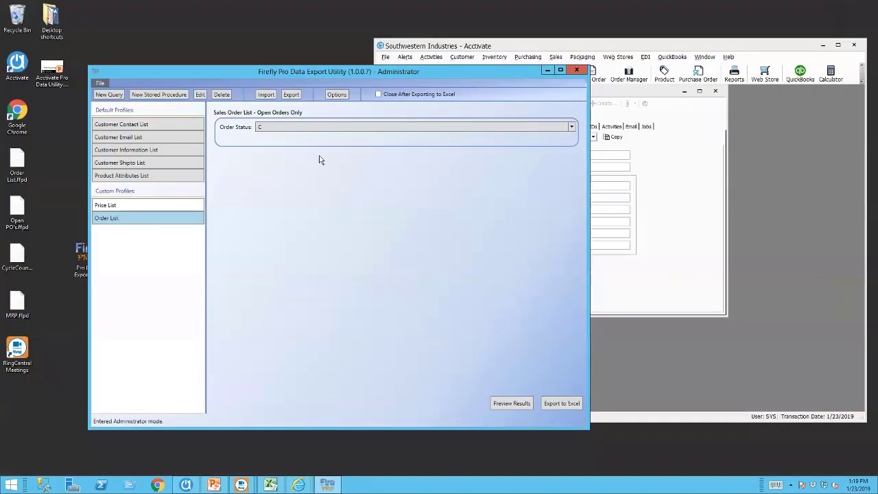
Preview the Order List results with Order Status set to Q.
click(572, 128)
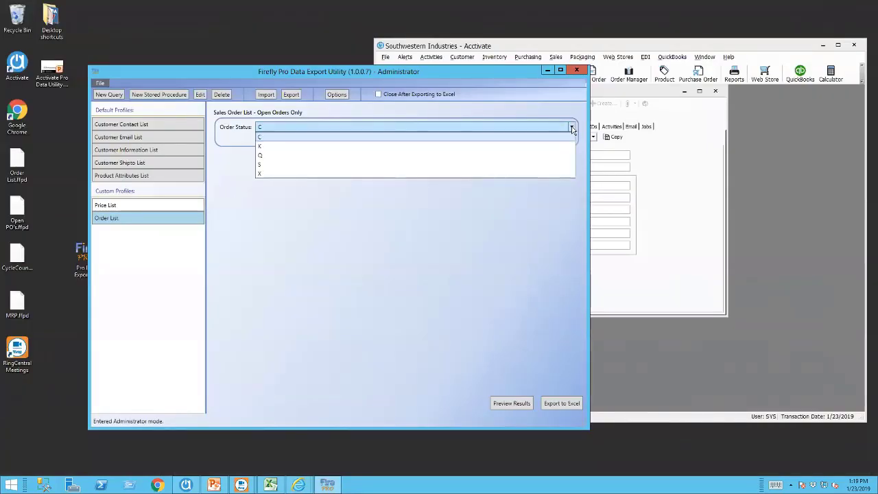
click(284, 157)
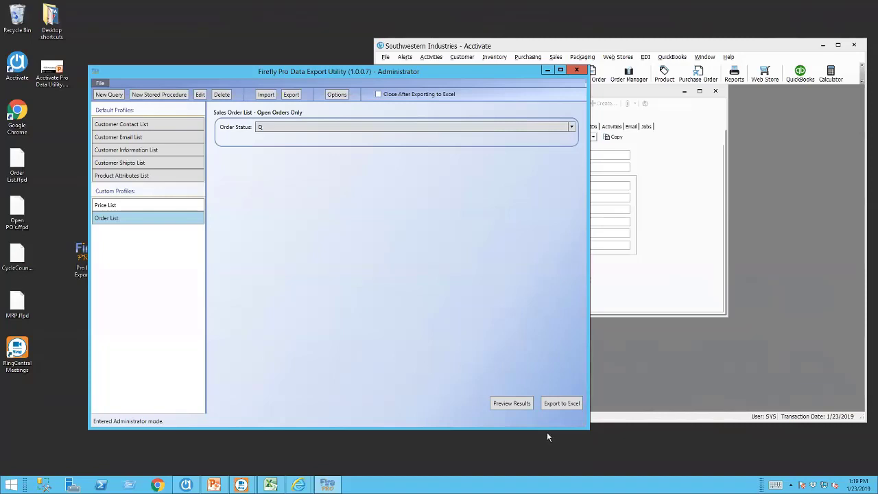
click(511, 403)
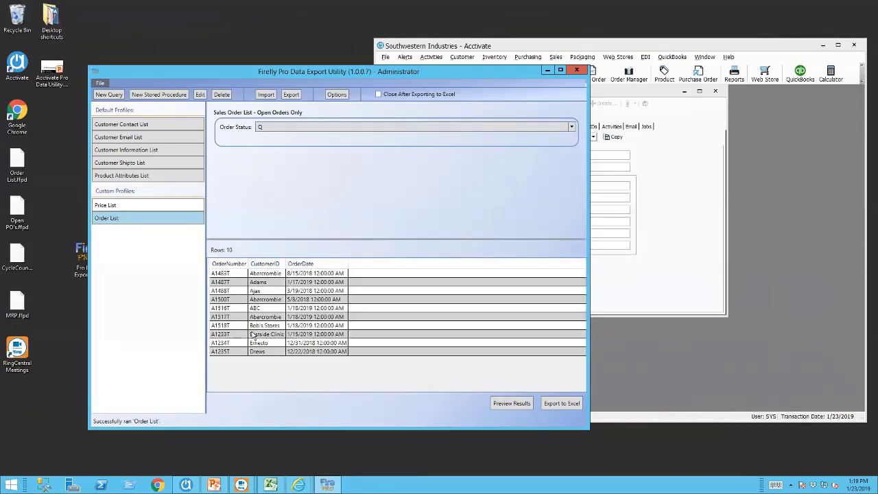
Switch Order Status to S and preview the 23 matching sales orders.
click(572, 127)
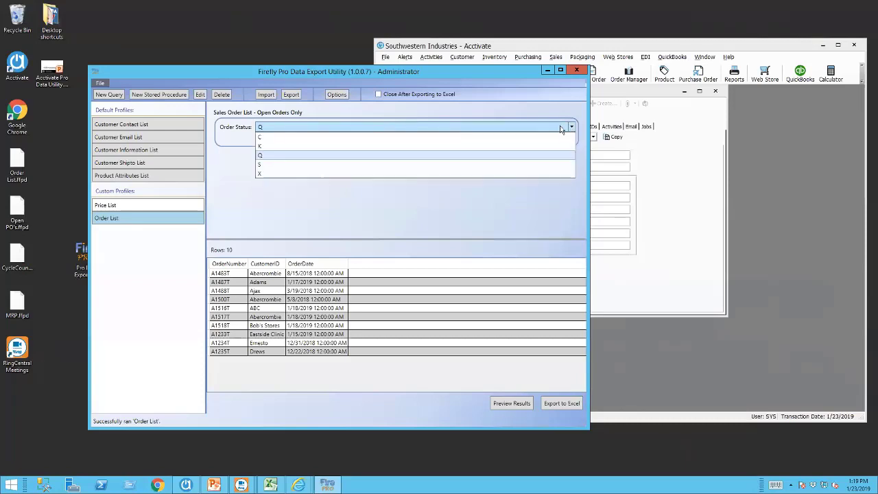
click(304, 165)
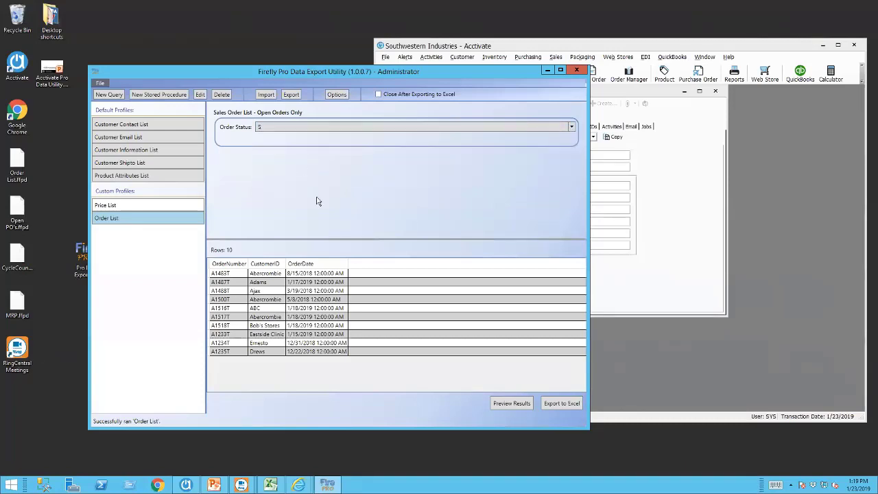
click(522, 407)
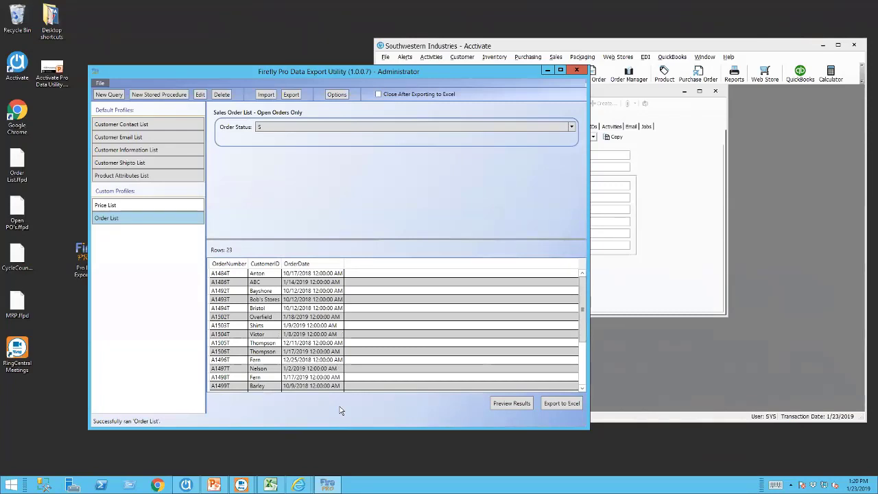
click(201, 96)
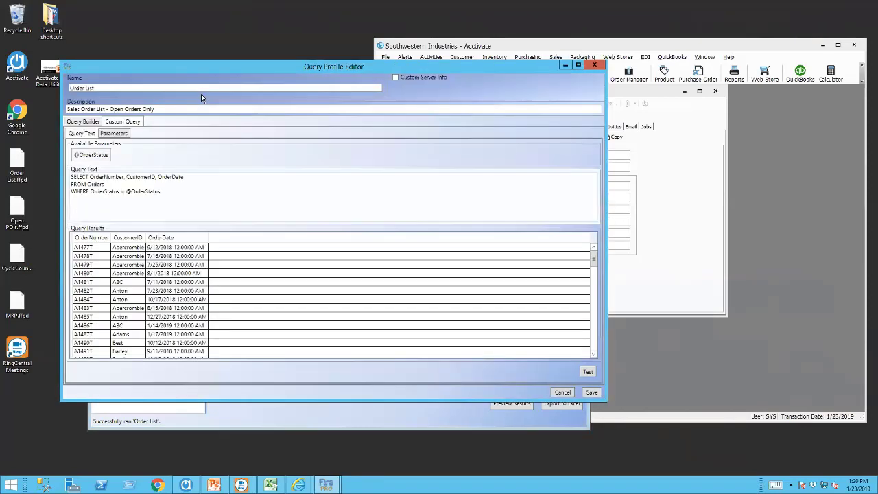
click(118, 186)
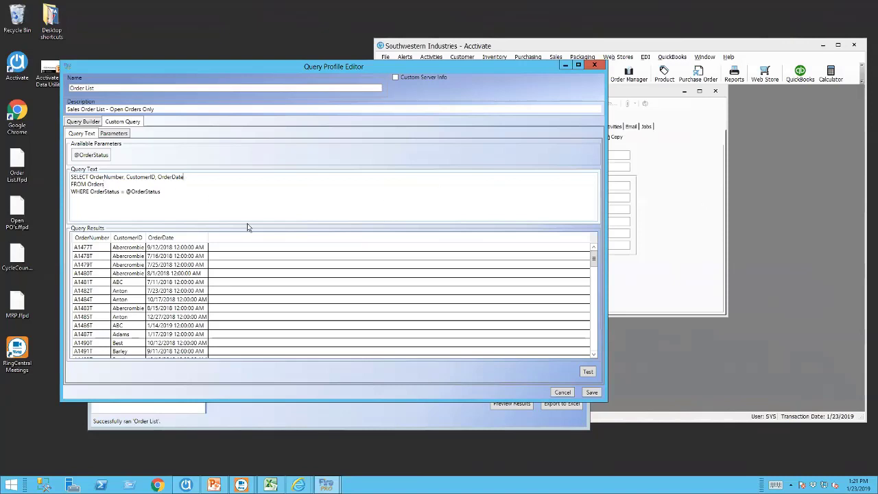
Add ProductID and QtyScheduled to the query's SELECT column list.
text(PRICE)
key(BackSpace)
key(BackSpace)
key(BackSpace)
key(BackSpace)
text(roduct)
text(ID)
text(,)
text(Qty)
text(So)
text(hedule)
text(d)
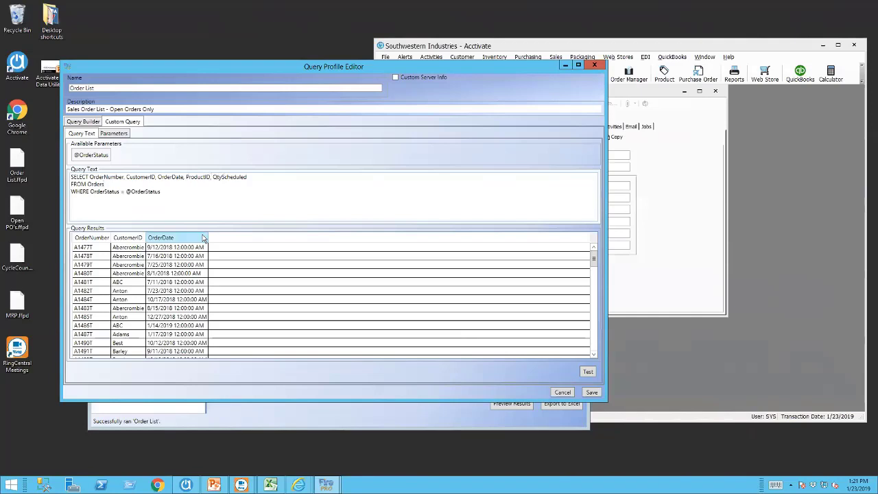
Type LEFT JOIN after FROM Orders, correcting the misspelled keyword.
text(LEFT KJOIN)
key(BackSpace)
key(BackSpace)
key(BackSpace)
key(BackSpace)
text(JOI)
key(BackSpace)
key(BackSpace)
key(BackSpace)
key(BackSpace)
text(JOIN)
Complete the join clause: OrderDetail ON Orders.GUIDOrder = OrderDetail.GUIDOrder.
click(199, 184)
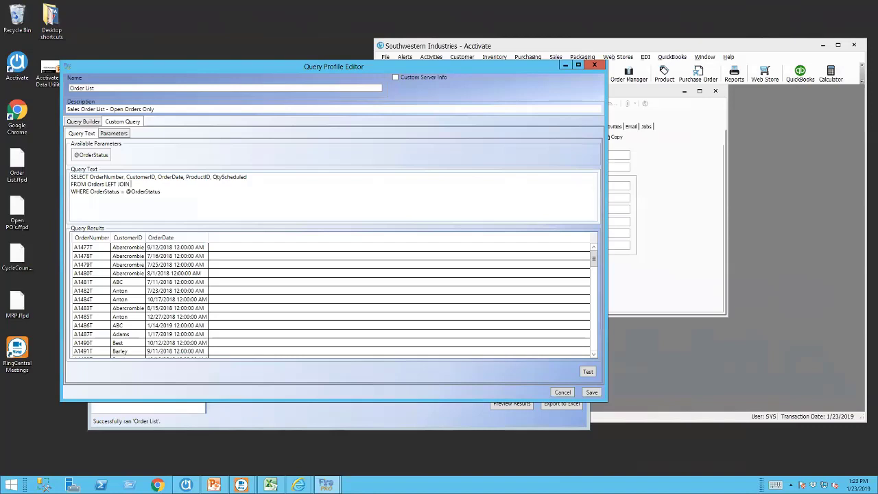
text(OrderDetail ON)
text(O)
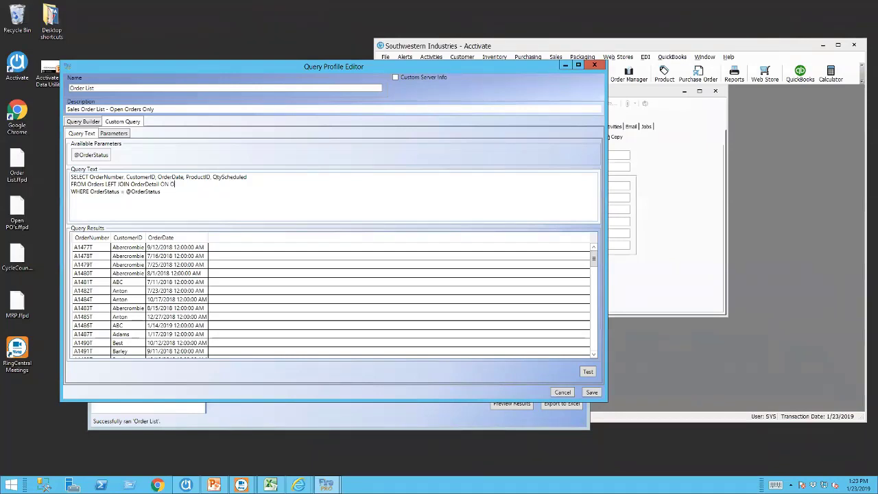
text(rders.GUIDOrder = OrderDetail.GUIDOrder)
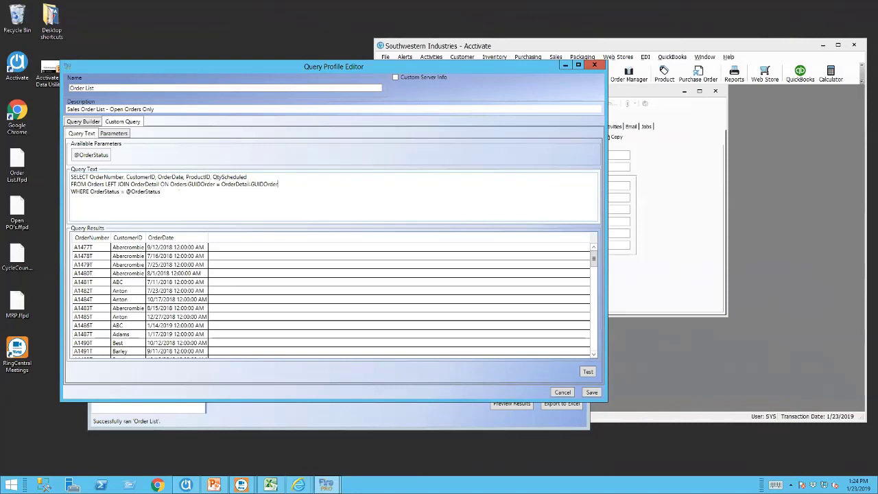
drag(188, 186, 213, 185)
click(172, 184)
drag(251, 183, 281, 183)
click(283, 190)
Test the query with Order Status C and dismiss the ambiguous 'OrderNumber' column error.
click(588, 371)
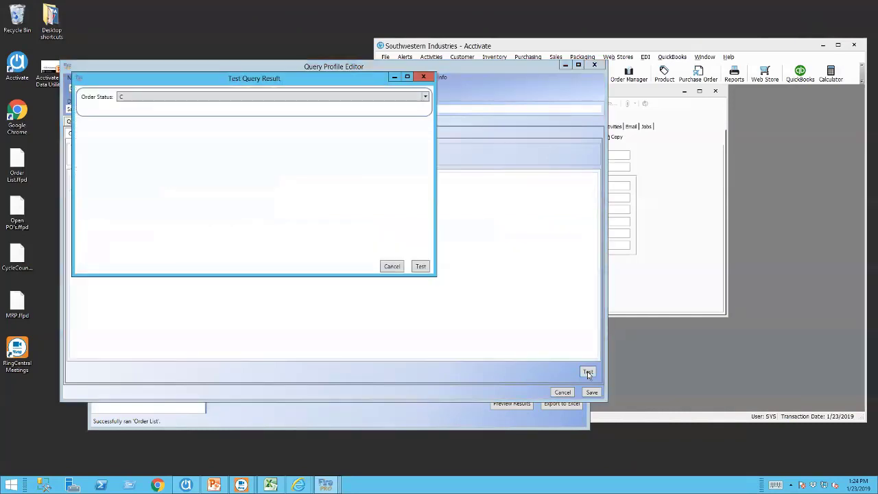
click(419, 266)
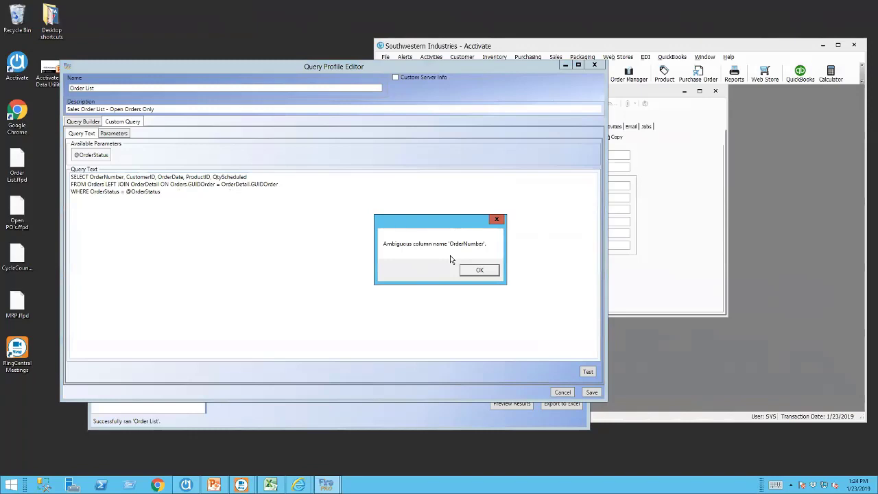
click(479, 270)
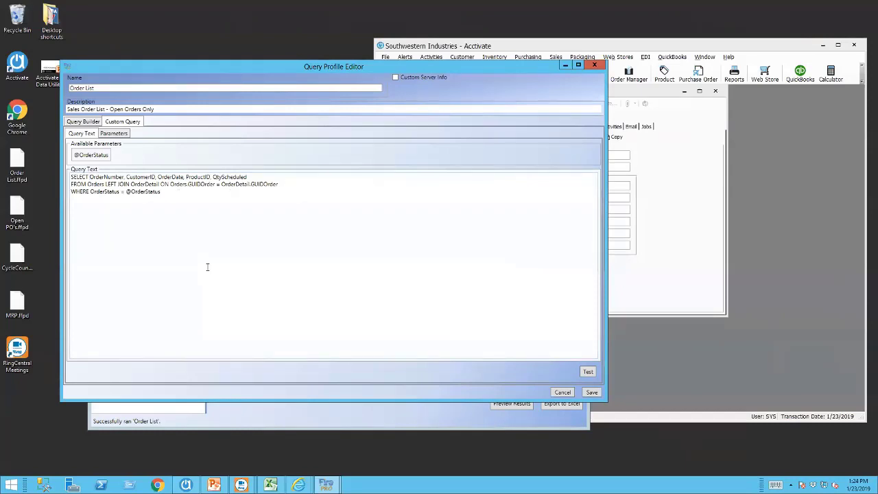
Prefix OrderNumber, CustomerID and OrderDate with 'Orders.' and ProductID with 'OrderDetail.'.
text(Order)
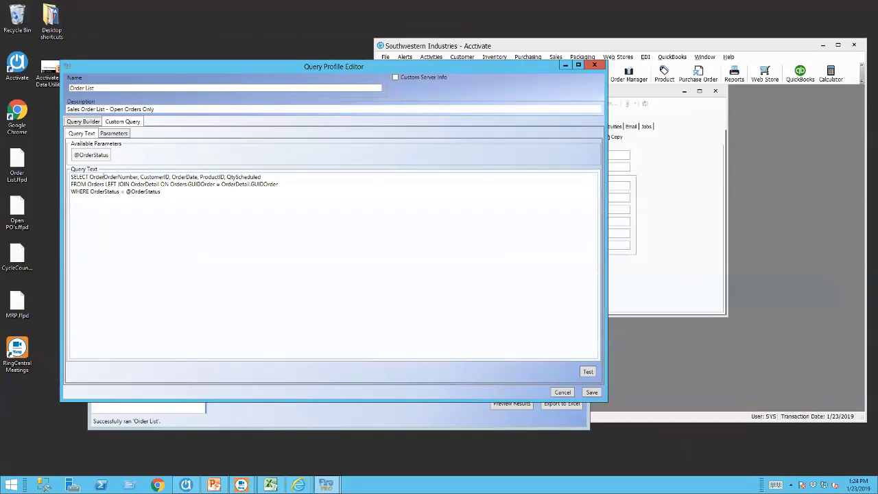
text(s.)
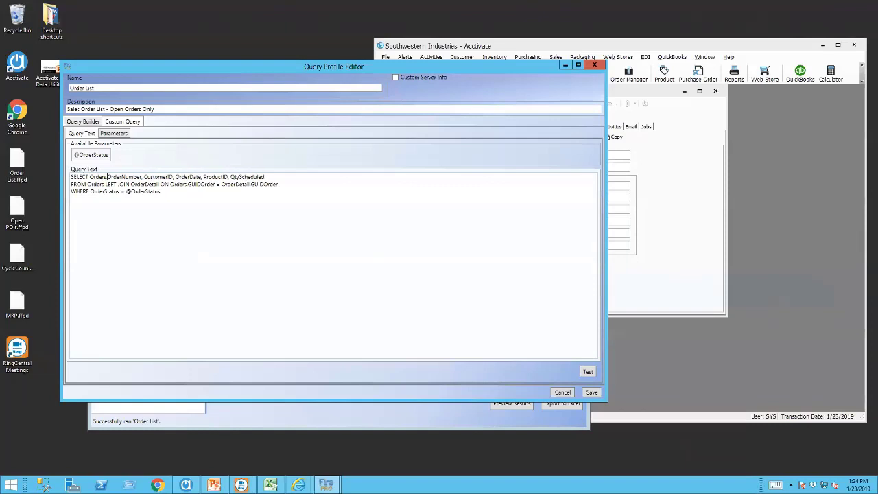
click(143, 177)
text(Orders.)
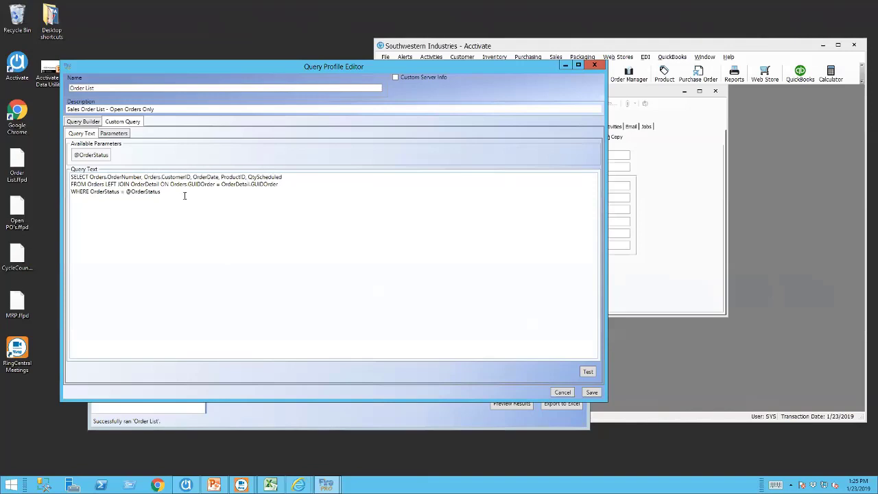
click(193, 177)
text(Orders.)
click(238, 177)
text(ORderDeta)
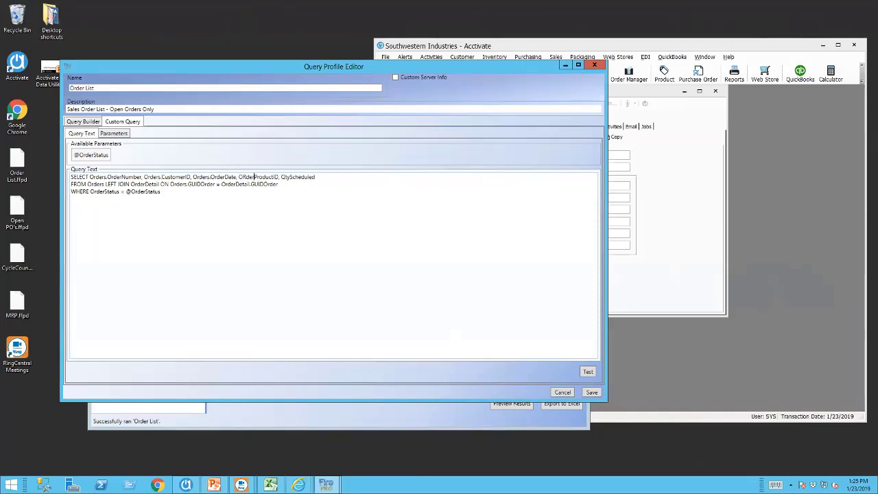
text(il)
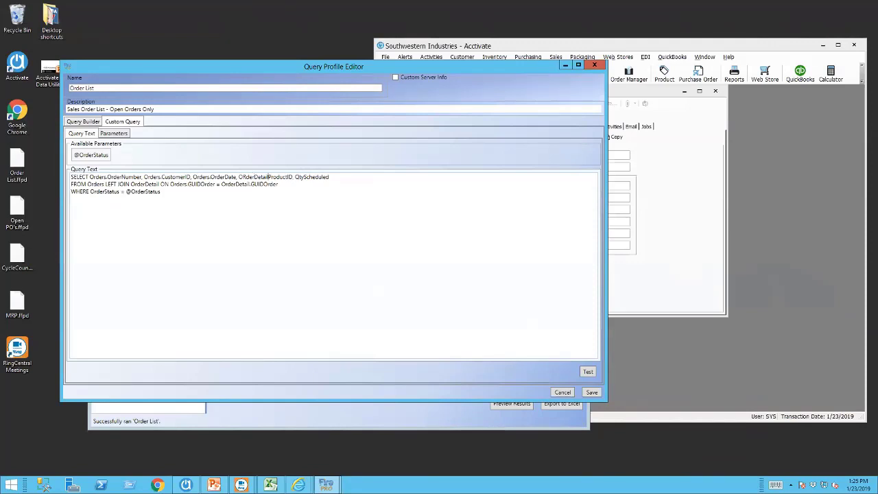
text(.)
key(Delete)
text(r)
Test the corrected query with Order Status X, returning ProductID and QtyScheduled columns.
click(588, 371)
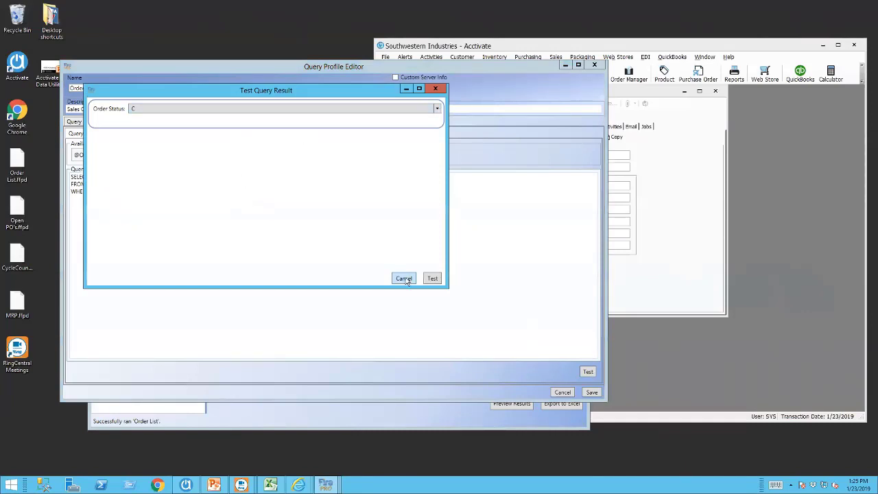
click(436, 110)
click(162, 156)
click(431, 278)
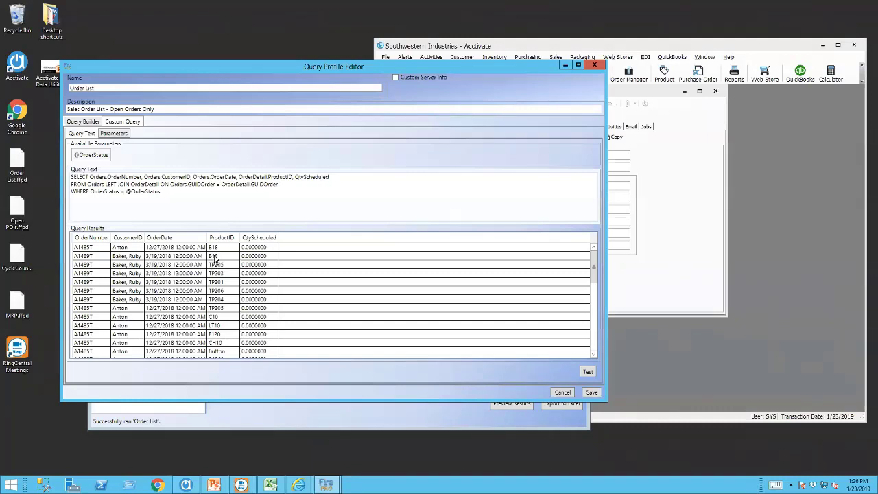
click(654, 92)
In Acctivate, open a cancelled sales order from the results and review its line items, including shipping charges.
click(683, 91)
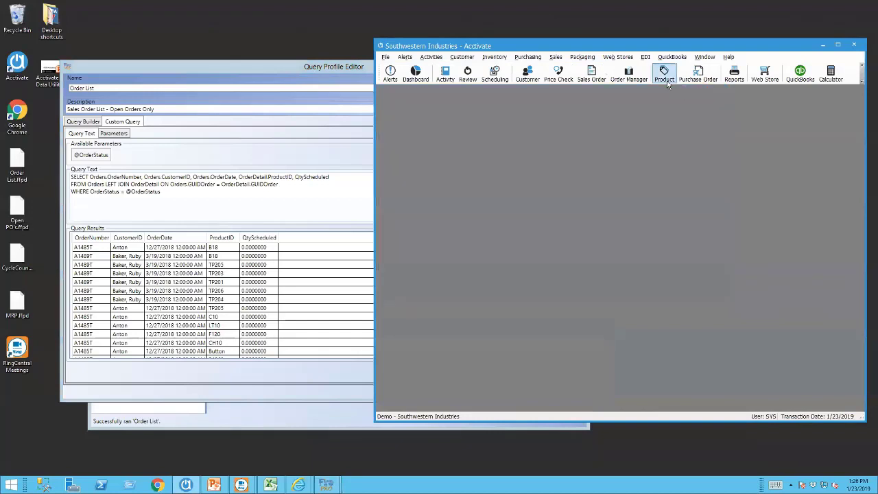
click(592, 75)
text(A)
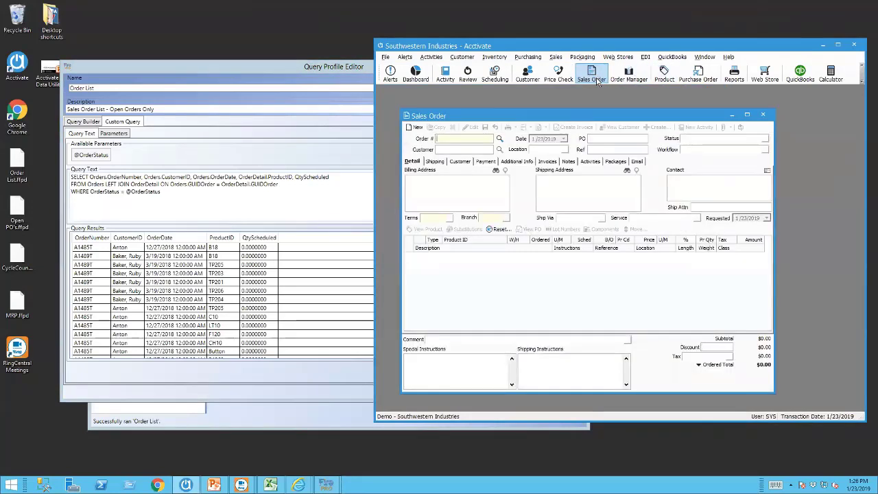
text(1489T)
key(Return)
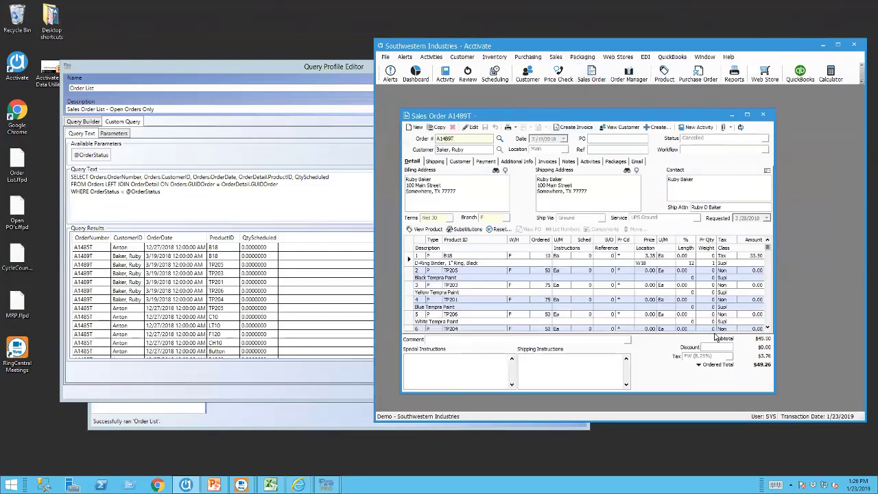
click(767, 327)
click(766, 327)
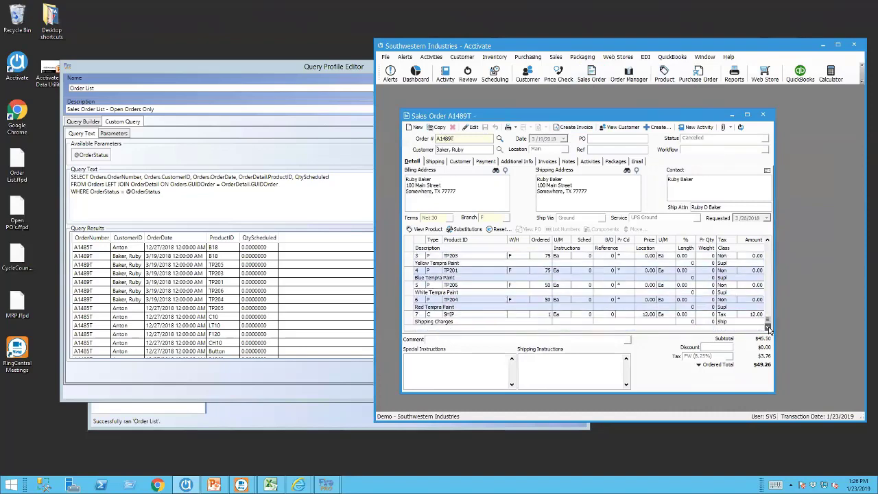
click(767, 240)
click(766, 240)
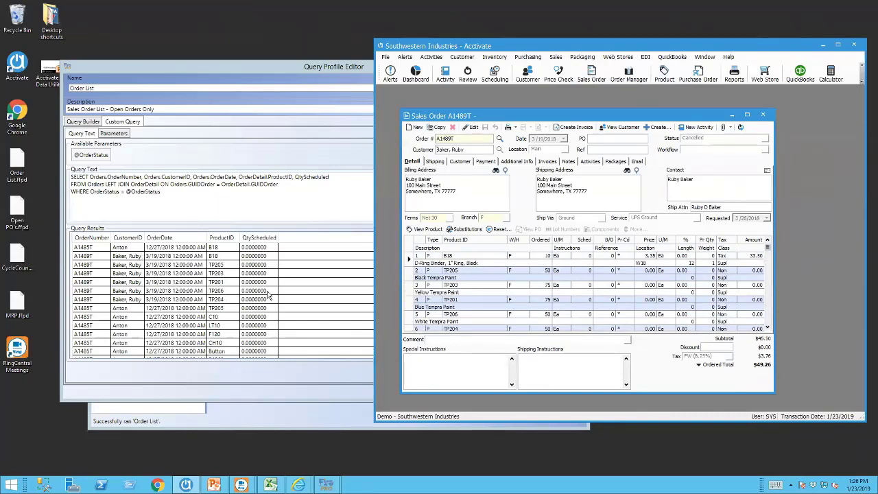
click(767, 327)
click(767, 327)
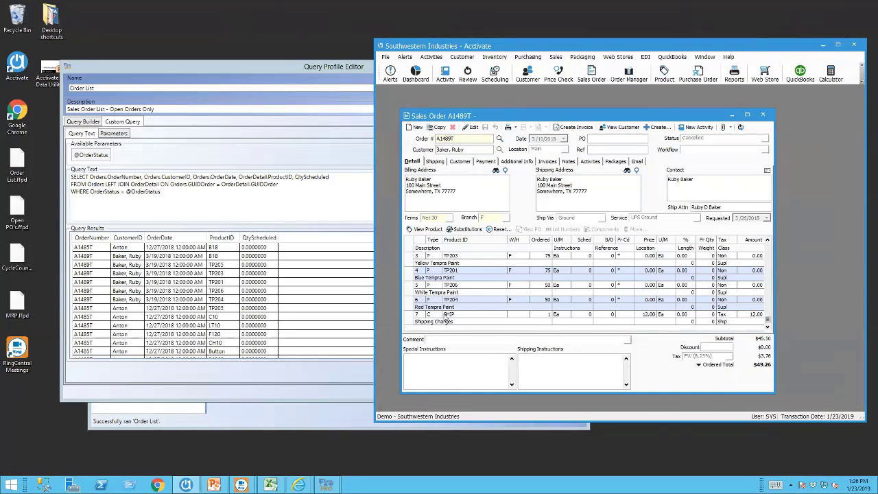
click(263, 70)
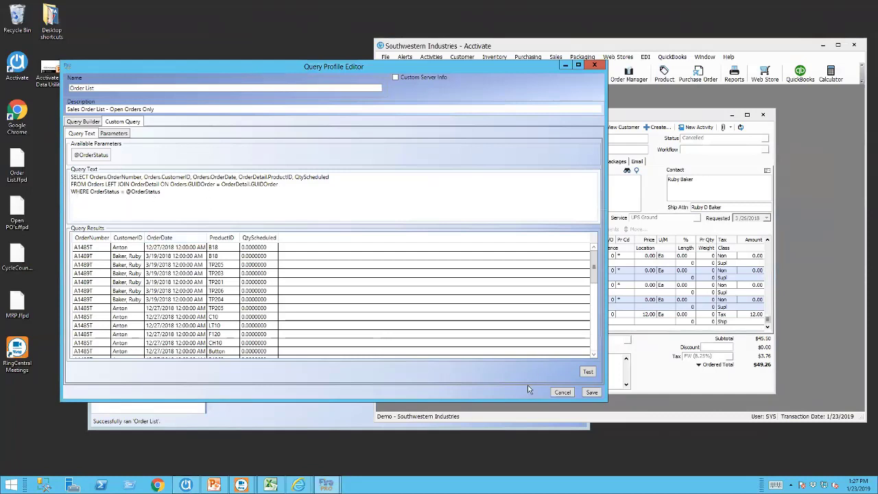
Save the Order List query, closing the editor, and shift the utility window right.
click(591, 392)
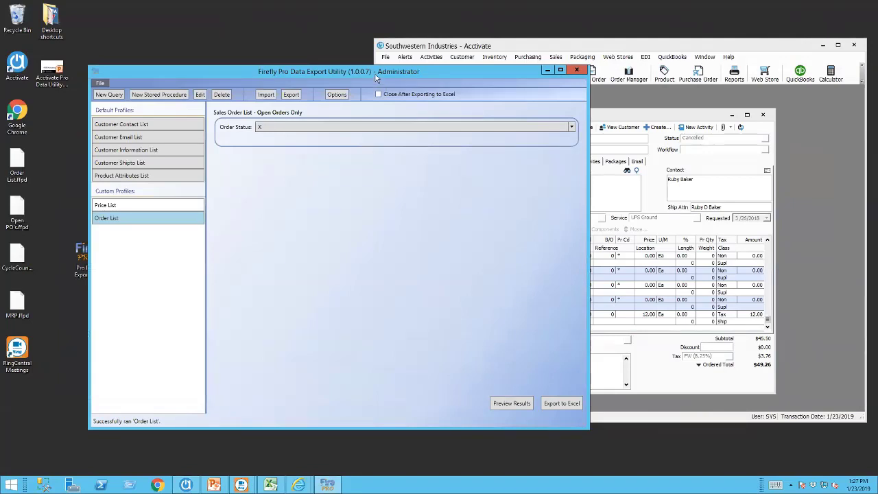
drag(376, 77, 402, 77)
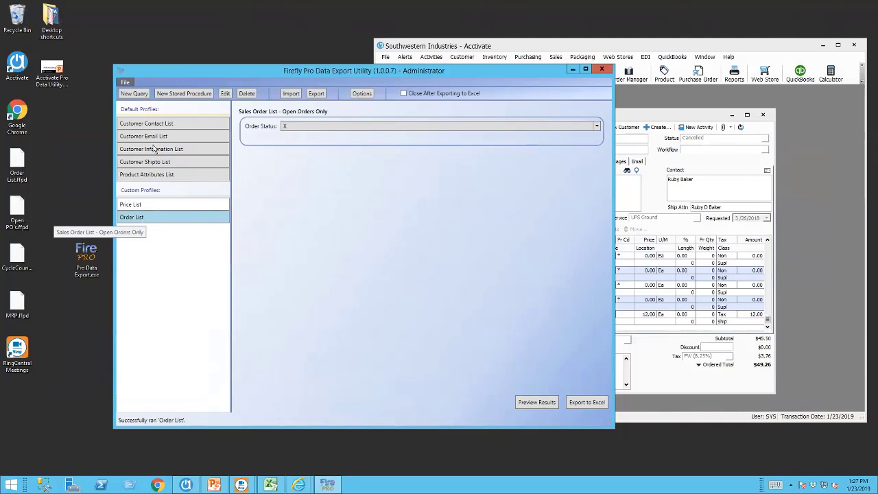
Export the Order List profile to the Desktop as Order List.ffpd, overwriting the existing file.
click(314, 93)
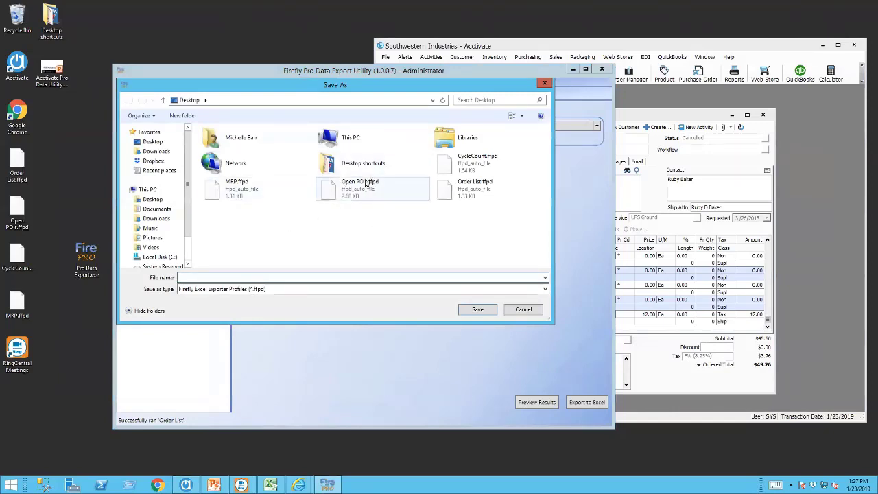
click(449, 195)
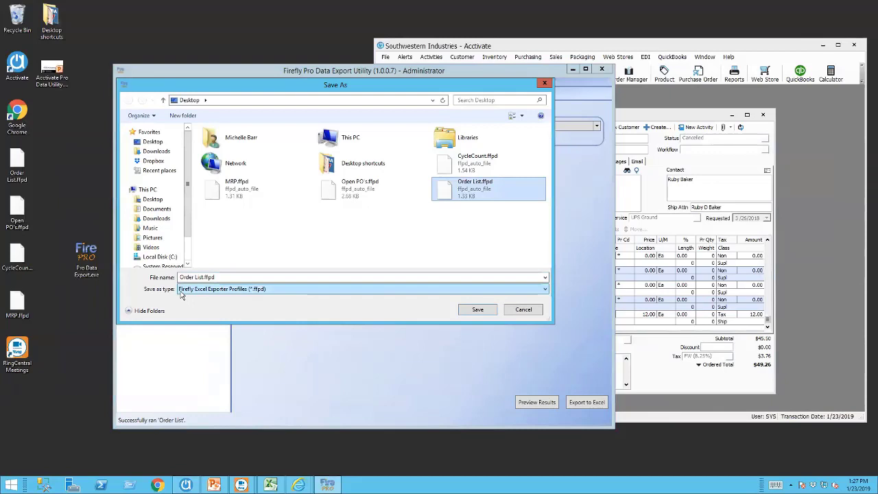
click(477, 310)
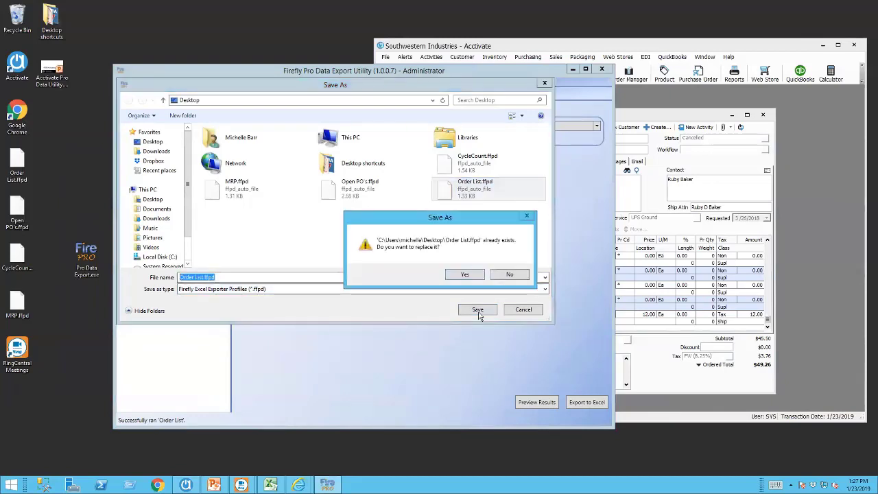
click(471, 275)
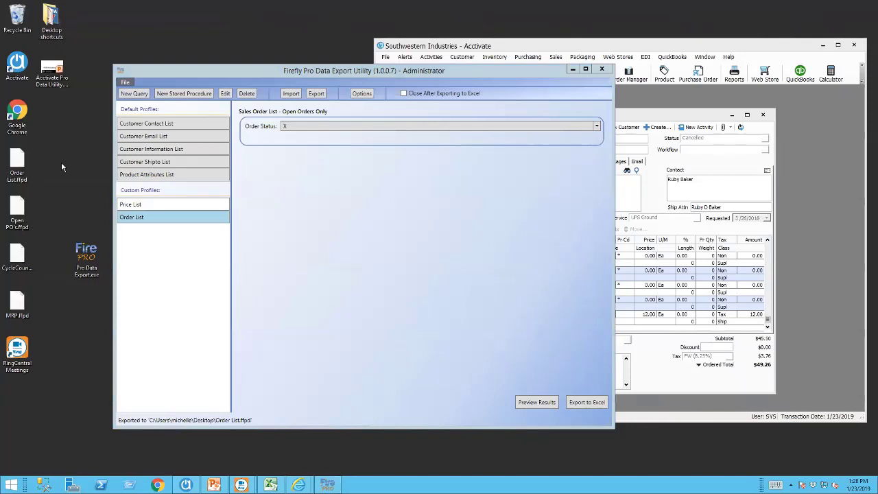
Close the export utility and relaunch Pro Data Export from the desktop.
click(22, 220)
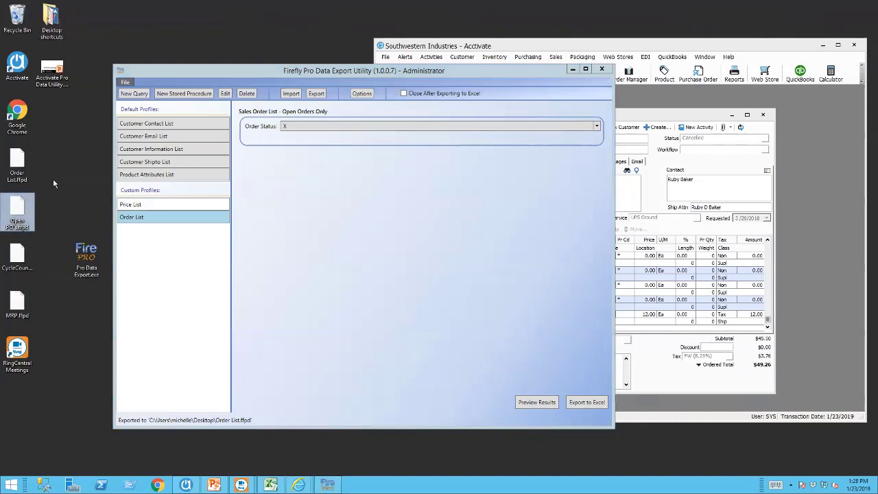
click(601, 70)
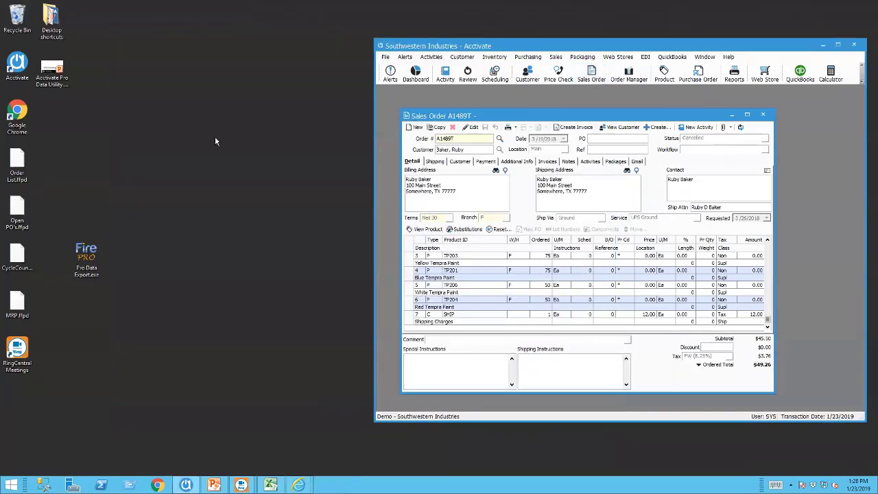
click(88, 262)
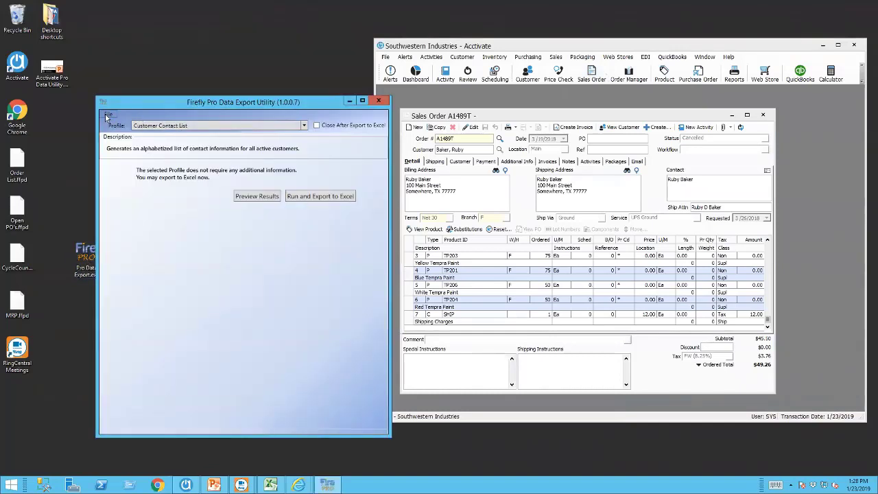
Import the Open PO's.ffpd profile through File > Import.
click(107, 115)
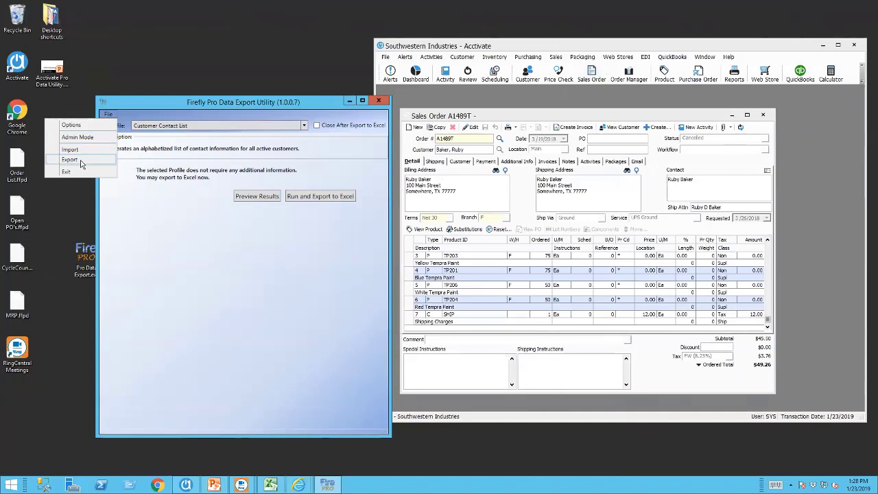
click(85, 147)
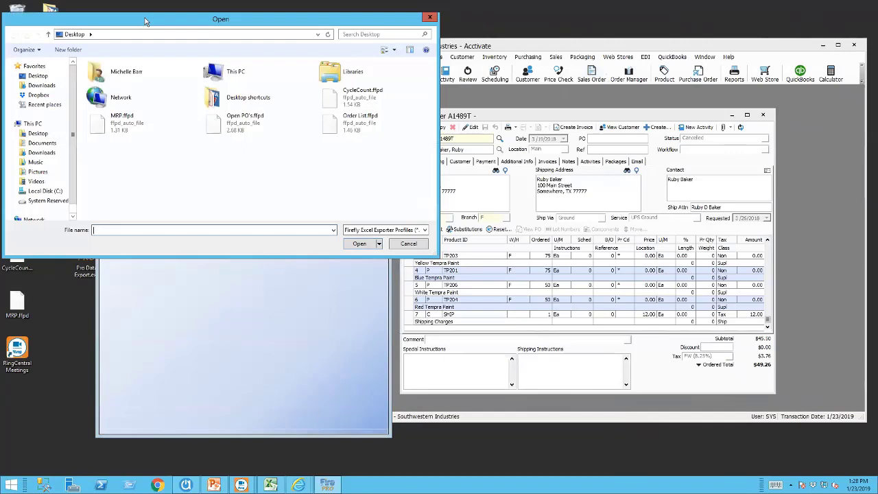
drag(145, 21, 250, 82)
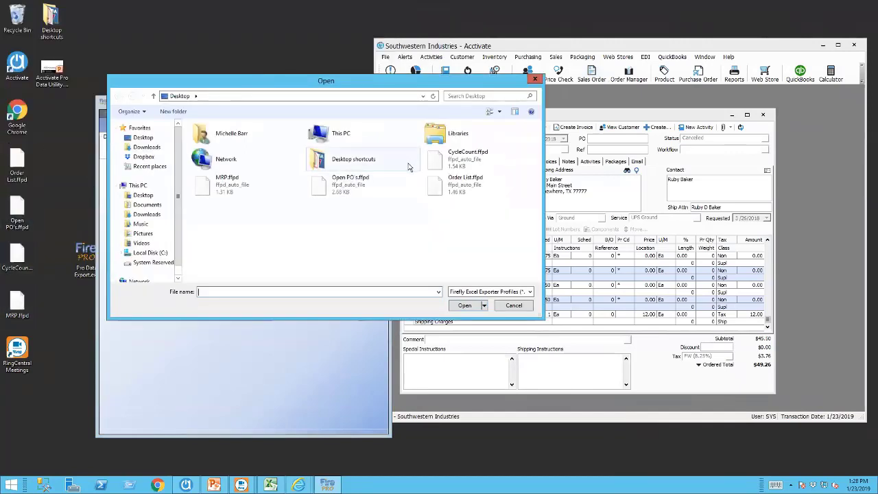
click(325, 187)
double_click(325, 187)
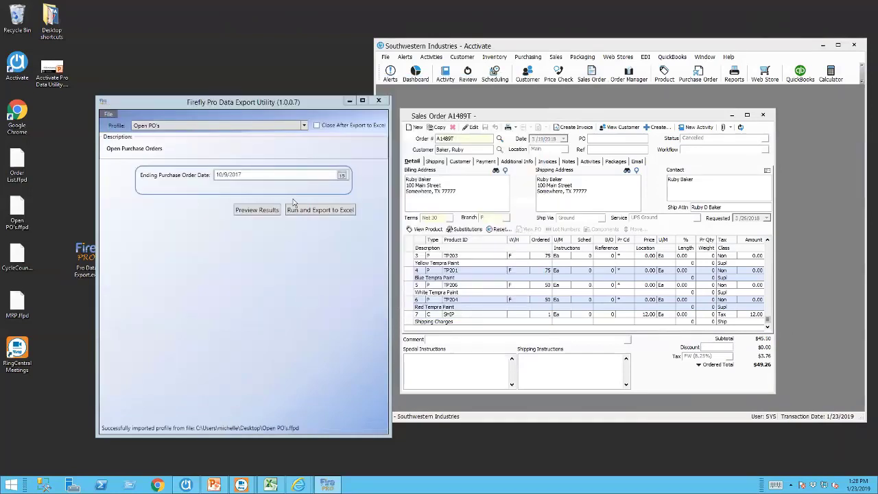
Preview Open PO's results for ending date 10/9/2017 and dismiss the no-records message.
click(343, 176)
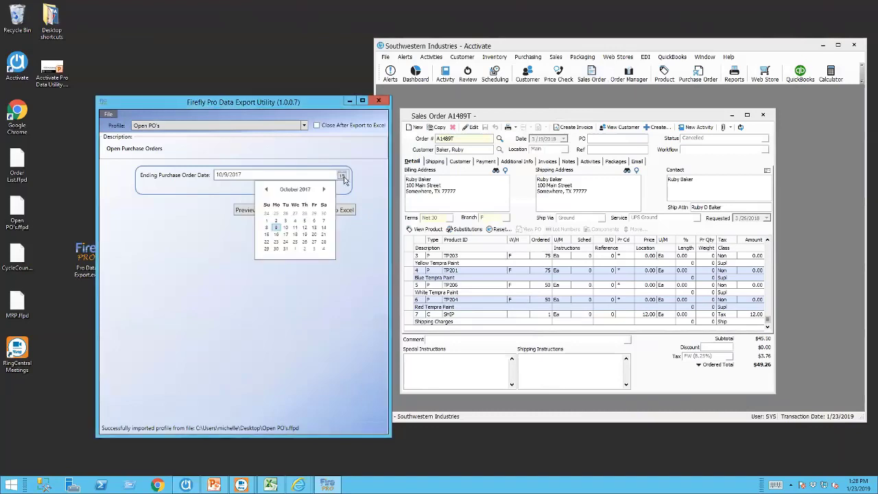
click(343, 176)
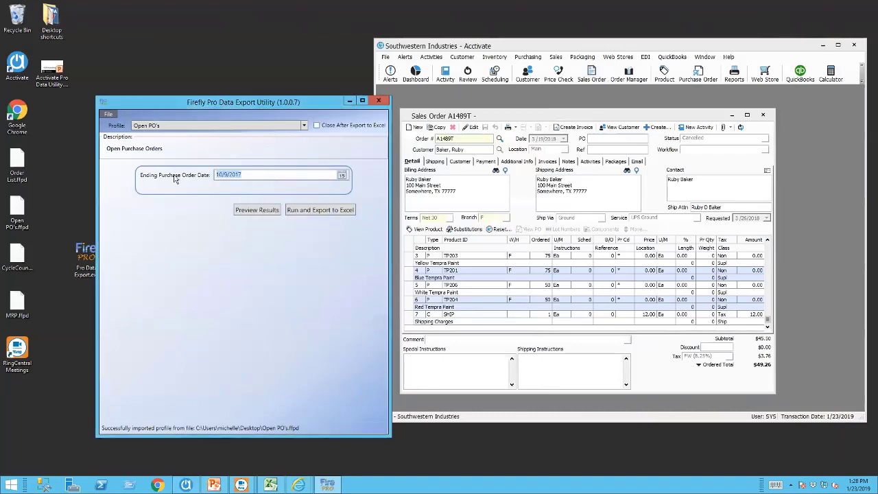
click(261, 212)
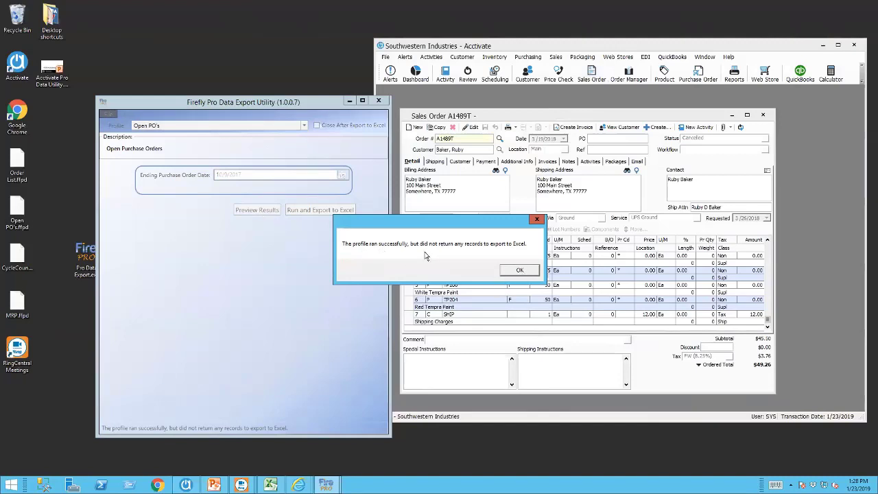
click(519, 271)
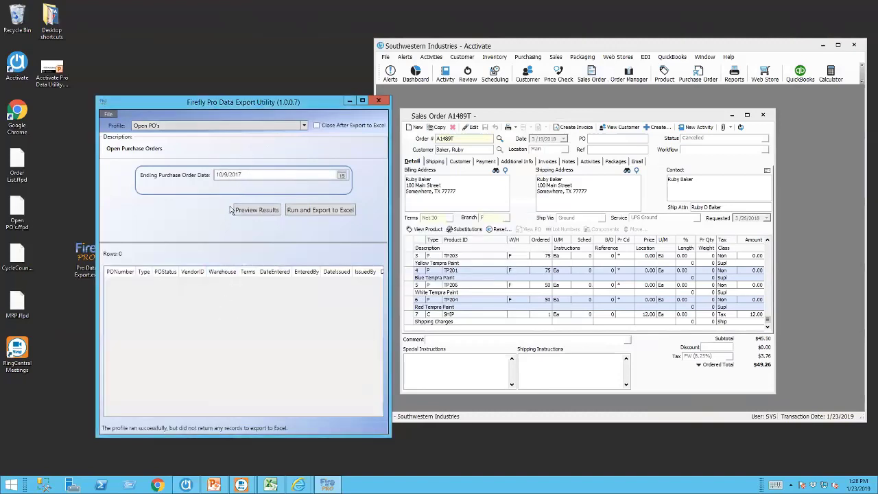
Retype the Ending Purchase Order Date as 10/9/2017.
click(247, 176)
drag(248, 175, 135, 155)
text(10/9/2017)
key(Tab)
Pick January 23, 2019 as the ending date in the calendar and preview the results again.
click(343, 177)
click(326, 190)
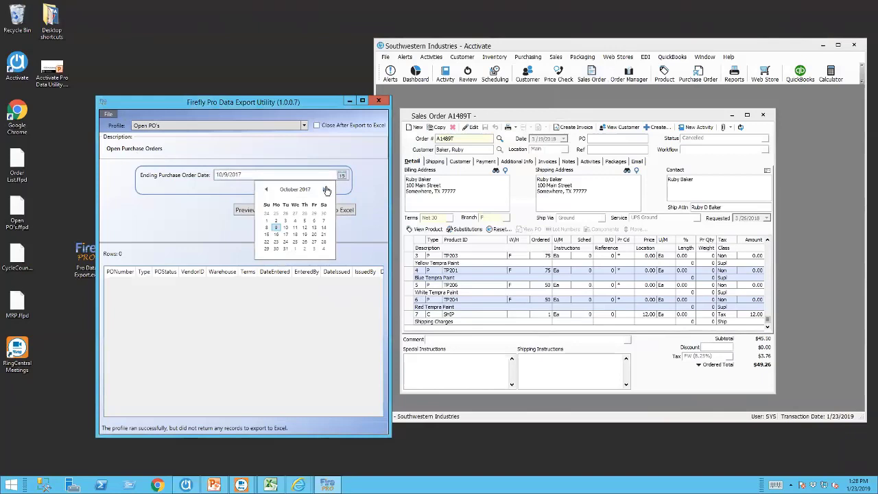
click(325, 190)
click(326, 190)
double_click(326, 190)
double_click(326, 190)
double_click(326, 190)
double_click(326, 190)
double_click(326, 190)
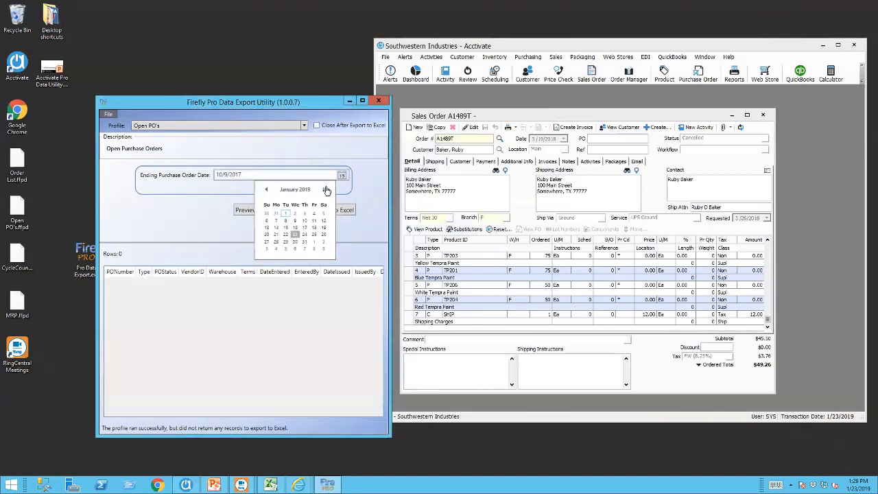
click(296, 235)
click(250, 211)
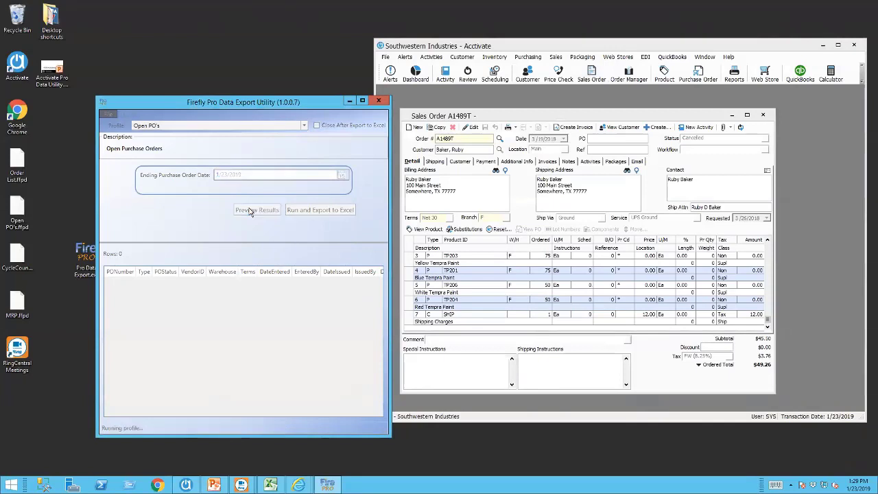
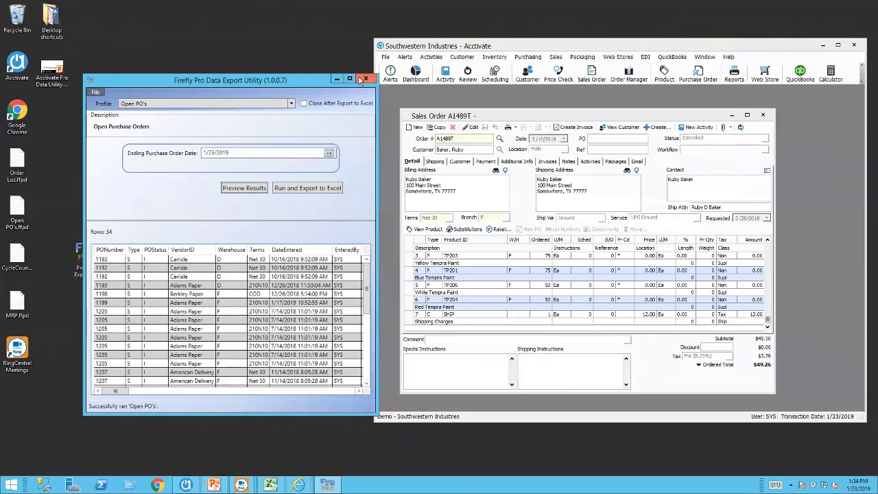
Close the Firefly export utility after the Open PO's preview, returning to Acctivate's sales order.
click(365, 79)
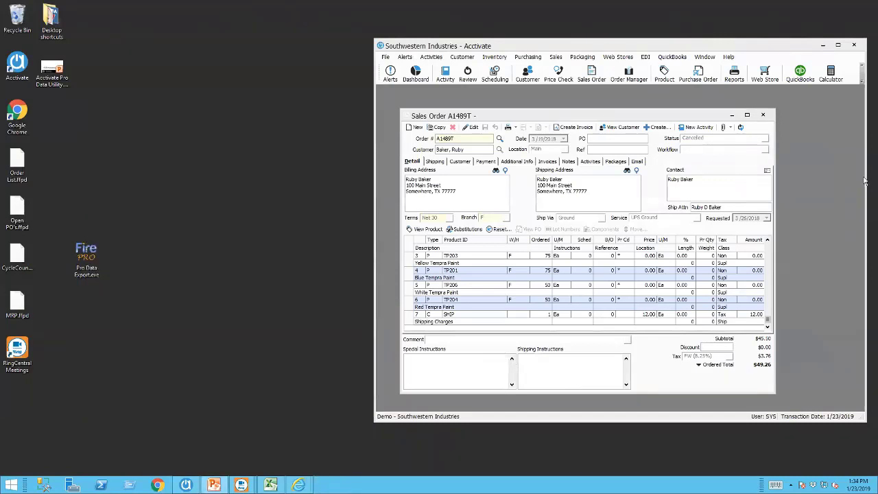
Relaunch Pro Data Export and keep Open PO's as the selected profile.
click(87, 259)
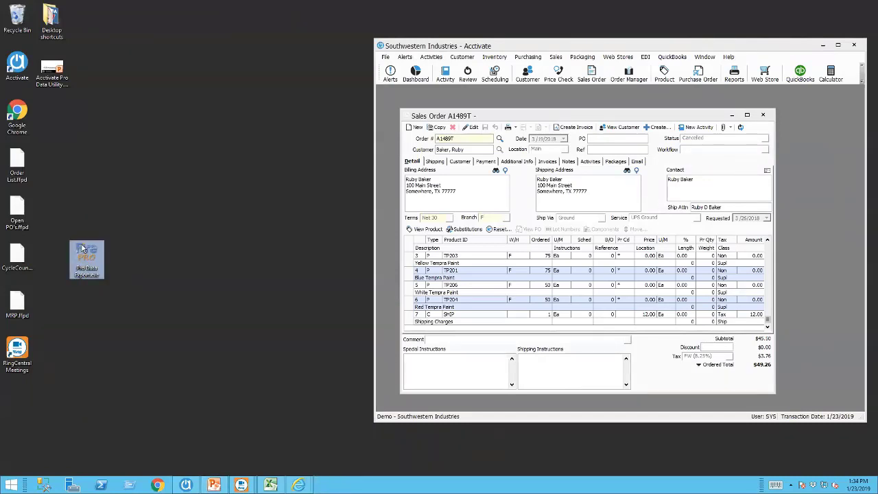
key(Return)
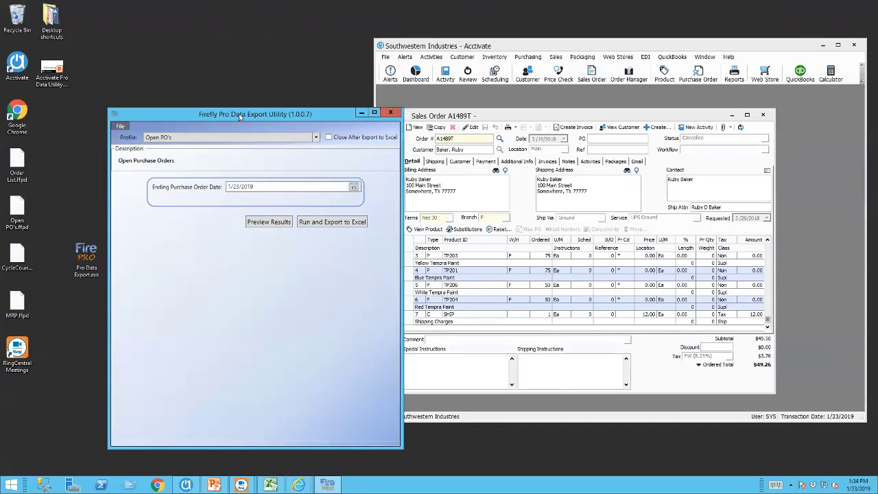
click(306, 108)
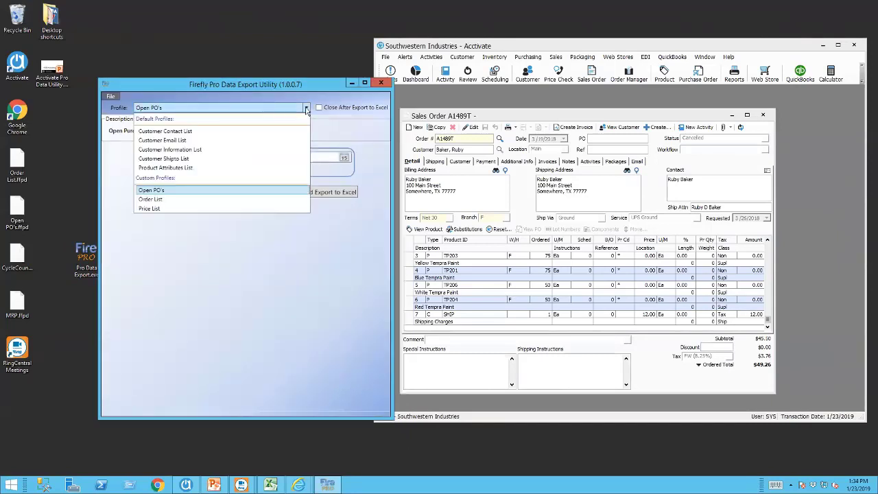
click(306, 110)
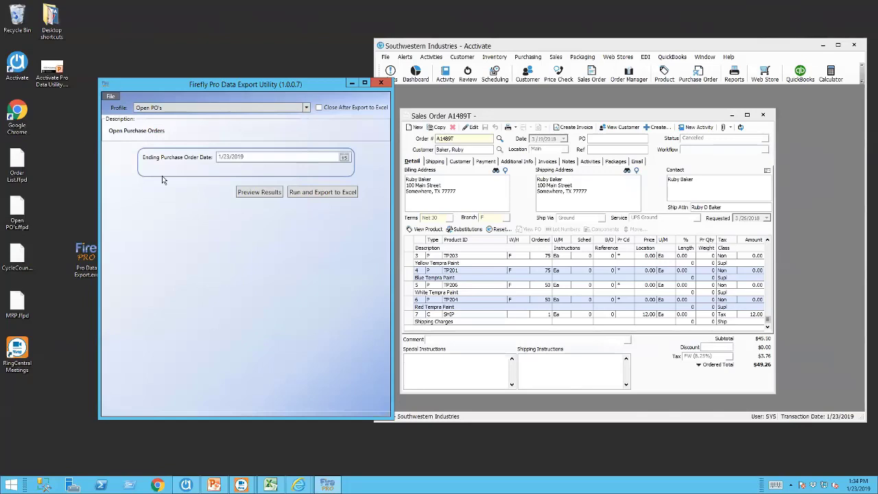
Import the CycleCount profile from CycleCount.ffpd on the desktop.
click(112, 97)
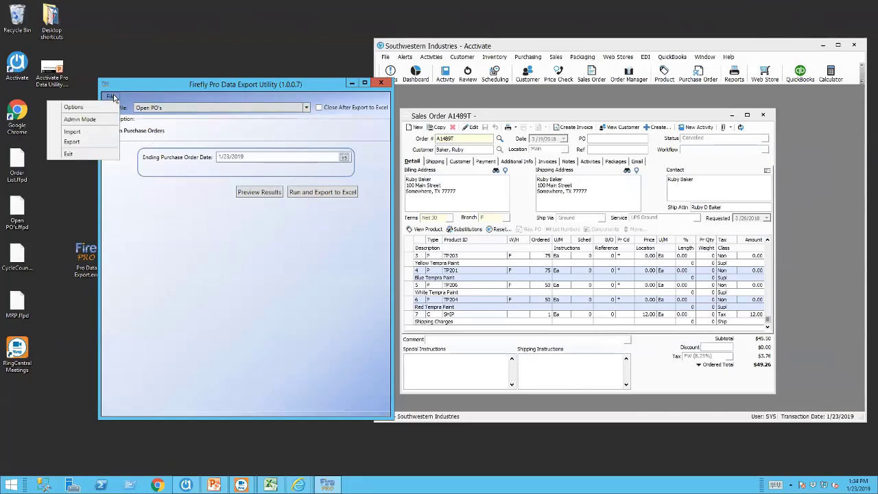
click(88, 131)
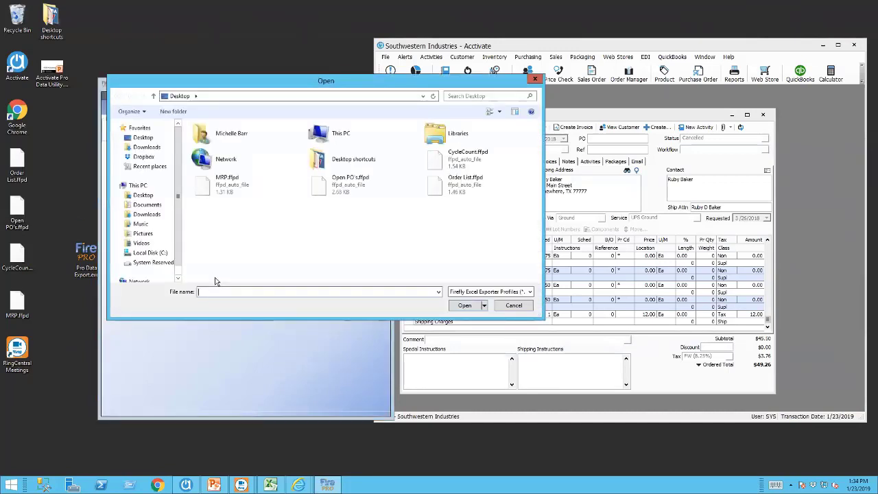
click(468, 156)
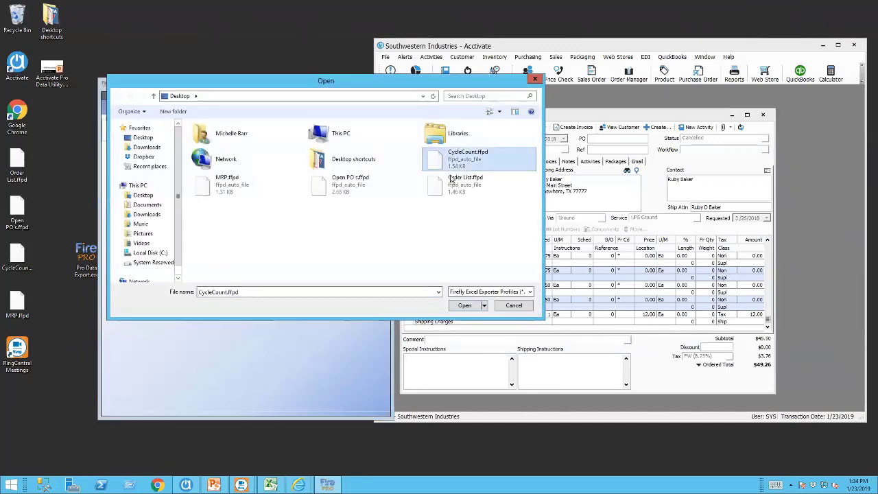
click(465, 305)
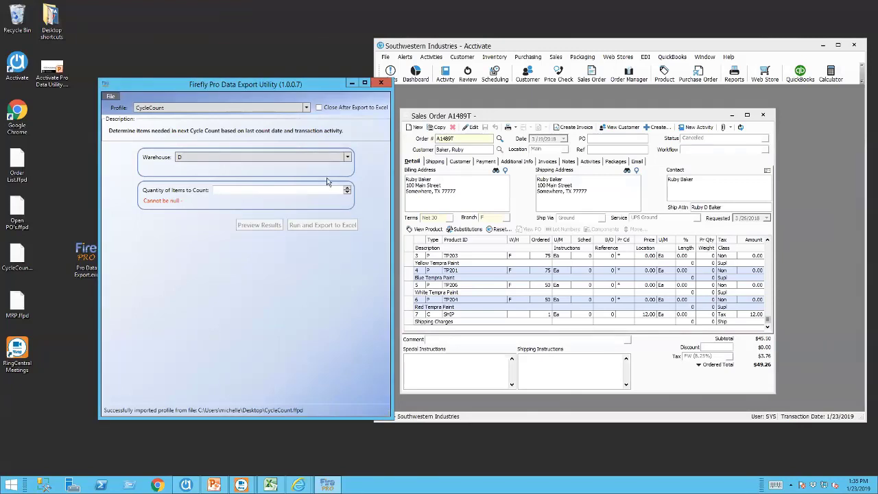
Keep warehouse D and set Quantity of Items to Count to 5.
click(348, 157)
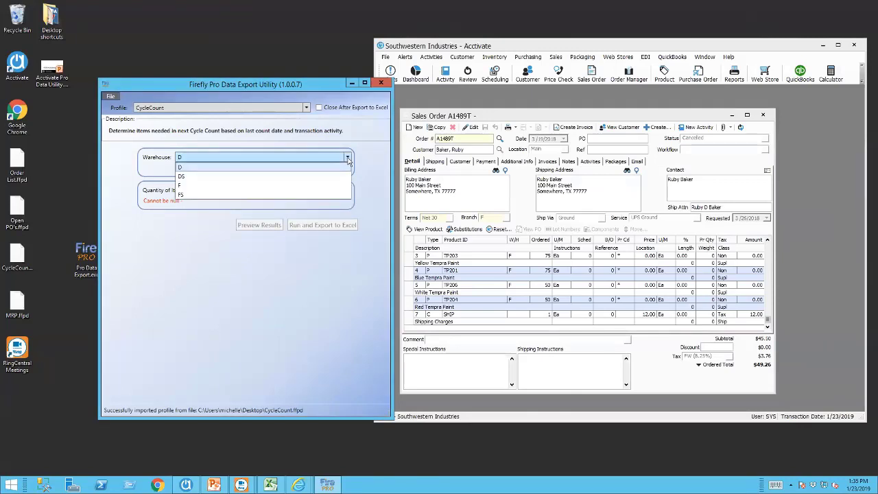
click(348, 157)
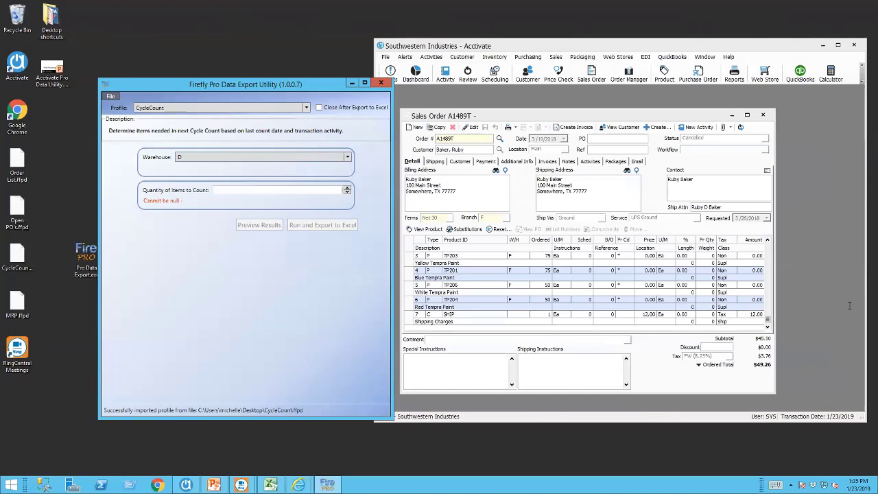
text(5)
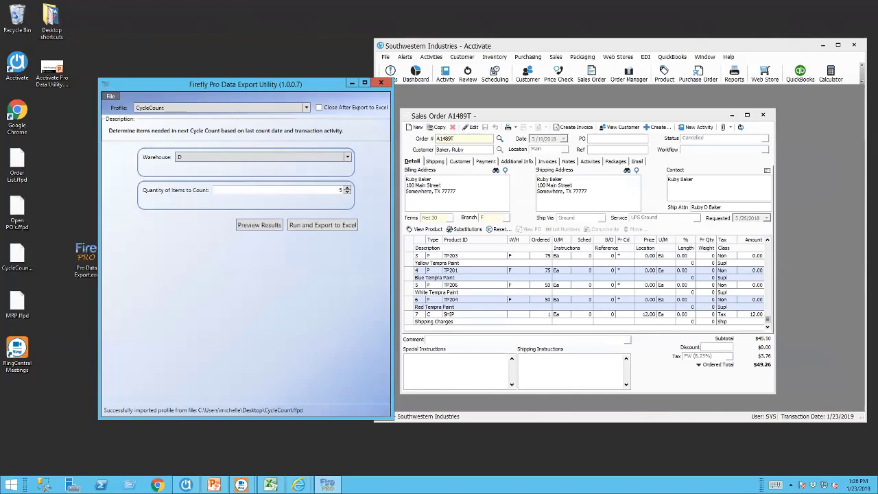
Close Acctivate's sales order and move the export utility window up and left.
click(766, 116)
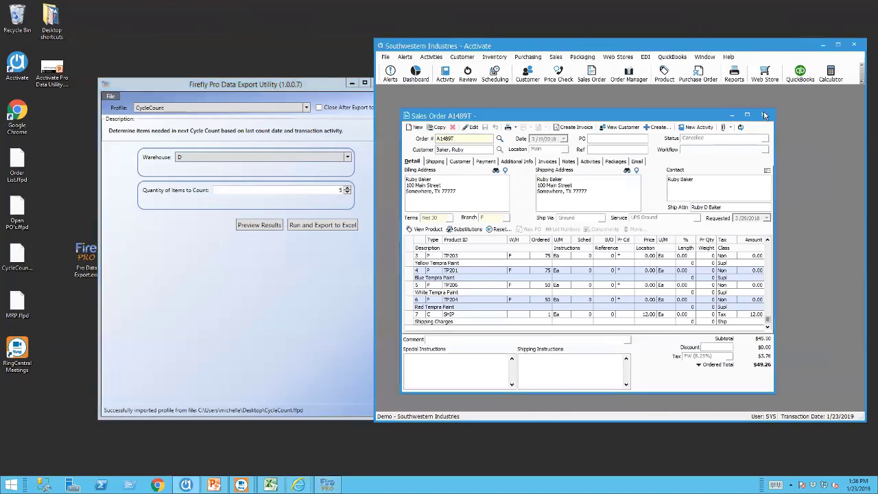
click(765, 115)
drag(277, 87, 248, 74)
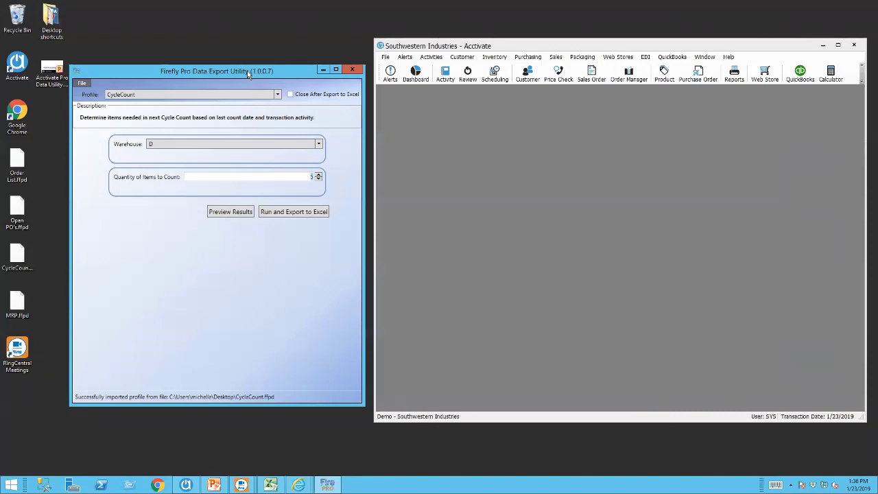
Preview the cycle count (T18, N10, F100, E30, F110) and expand the parameter area.
click(229, 213)
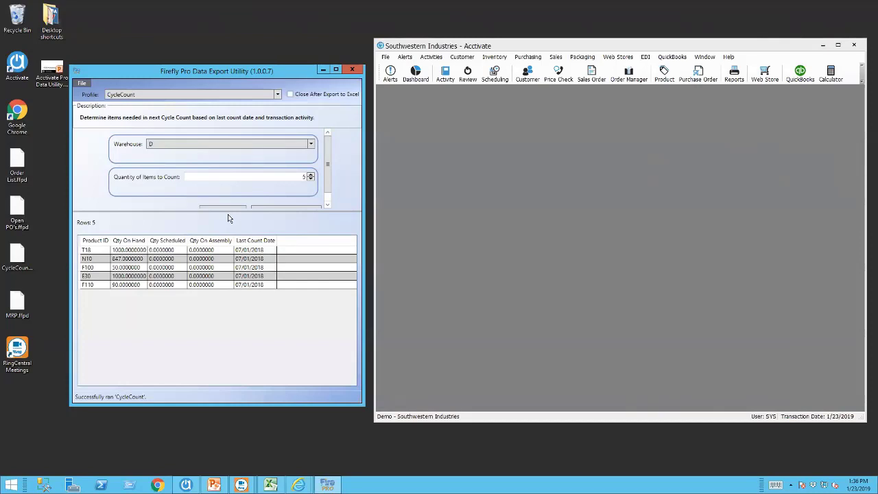
click(520, 112)
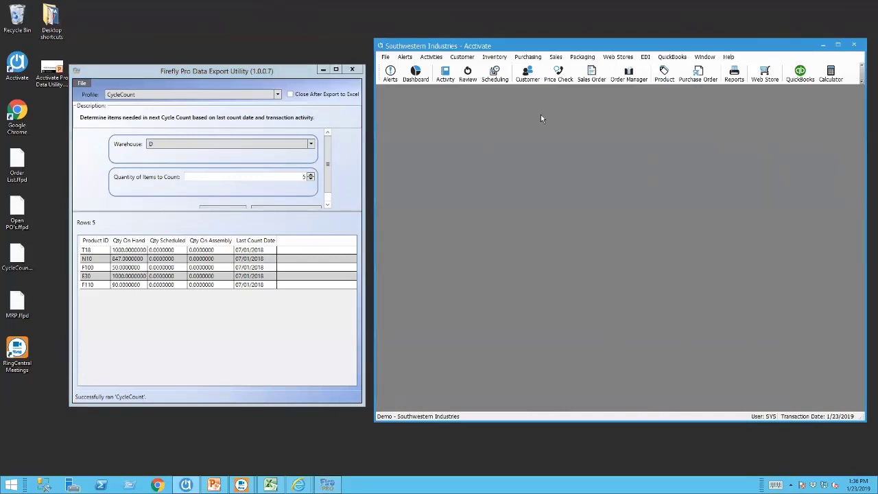
drag(330, 212, 330, 222)
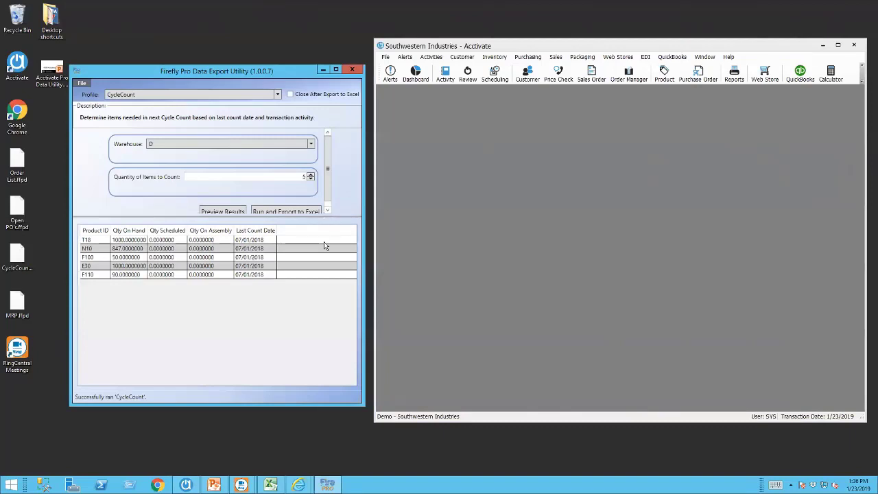
click(664, 74)
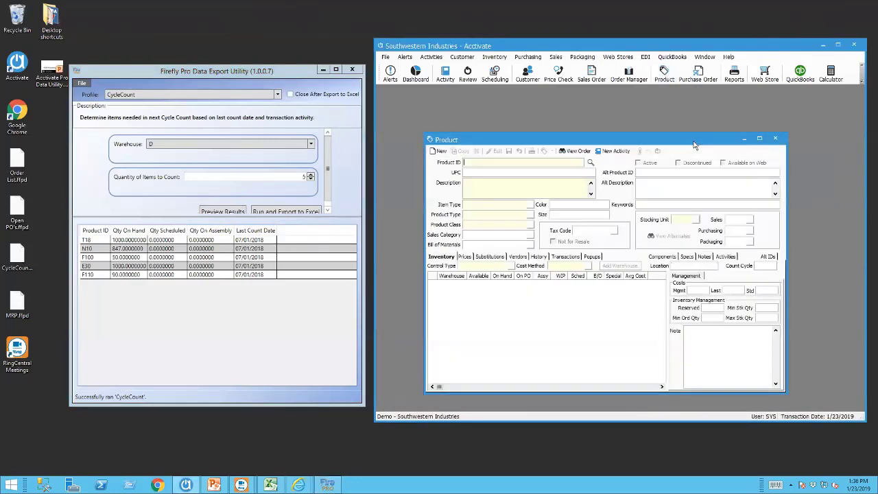
text(t18)
key(Tab)
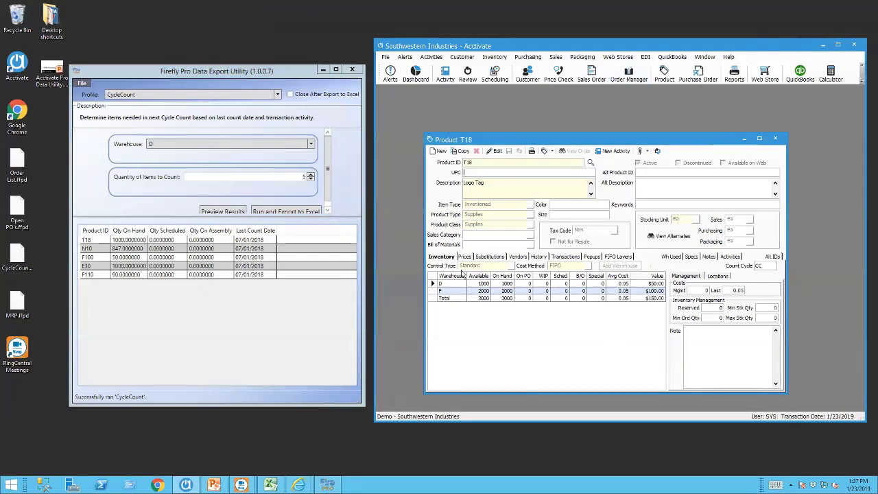
click(672, 80)
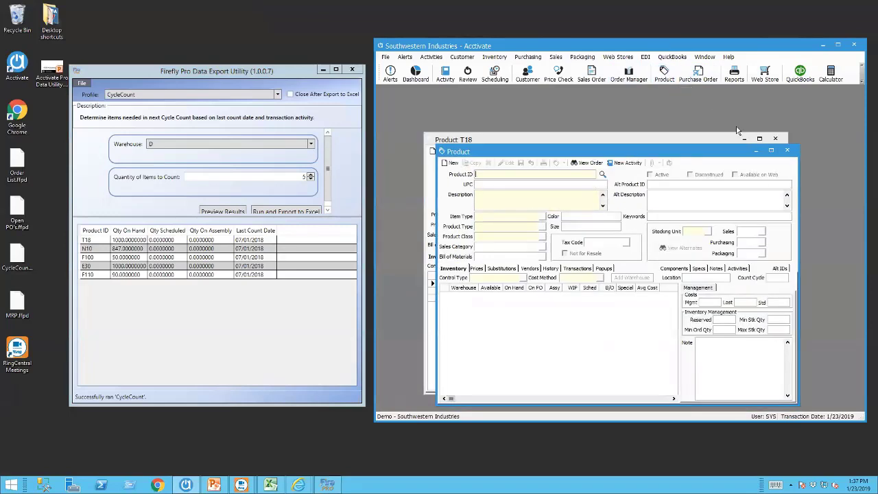
text(B10)
key(Return)
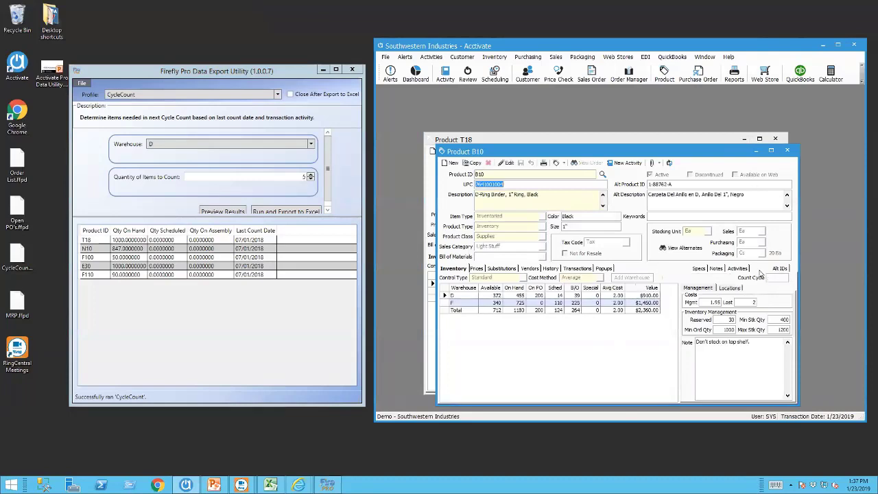
click(788, 152)
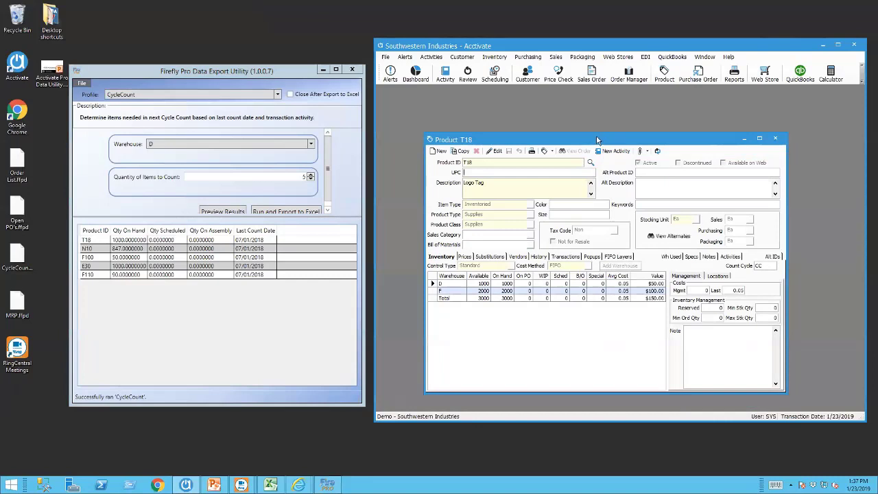
drag(600, 141, 584, 128)
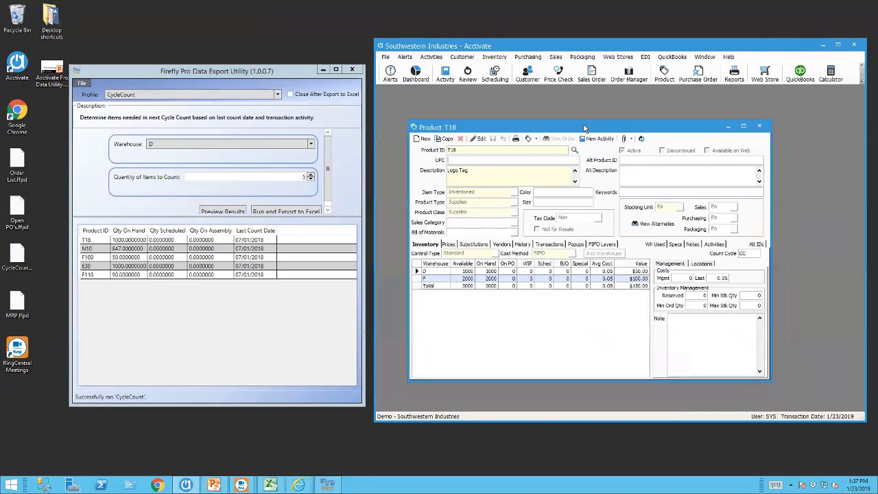
click(759, 126)
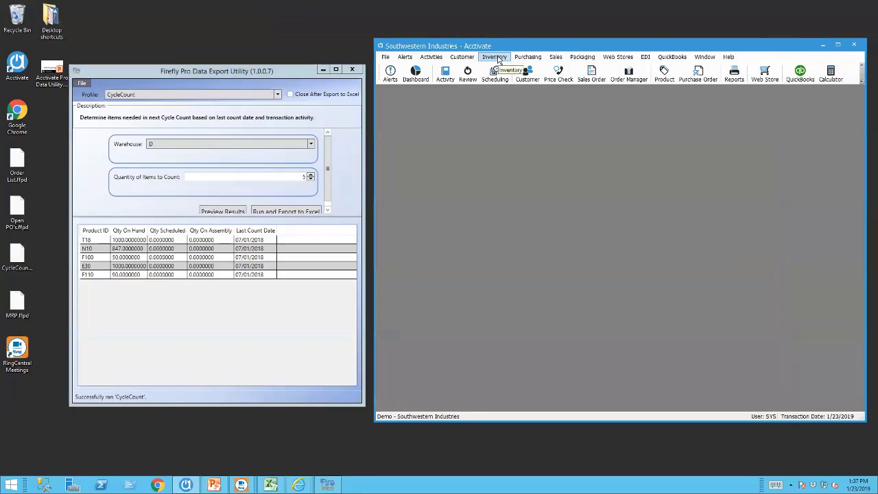
Prepare inventory count sheets for the Dallas warehouse with count cycle code CC.
click(496, 57)
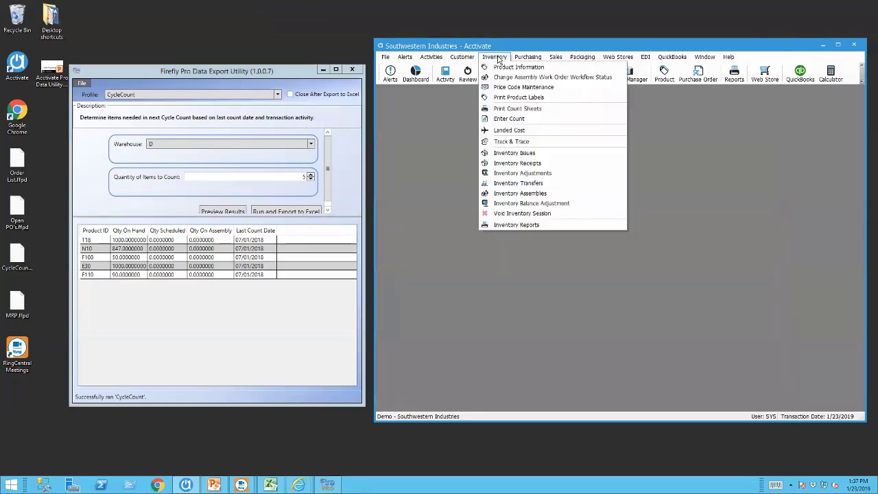
click(521, 109)
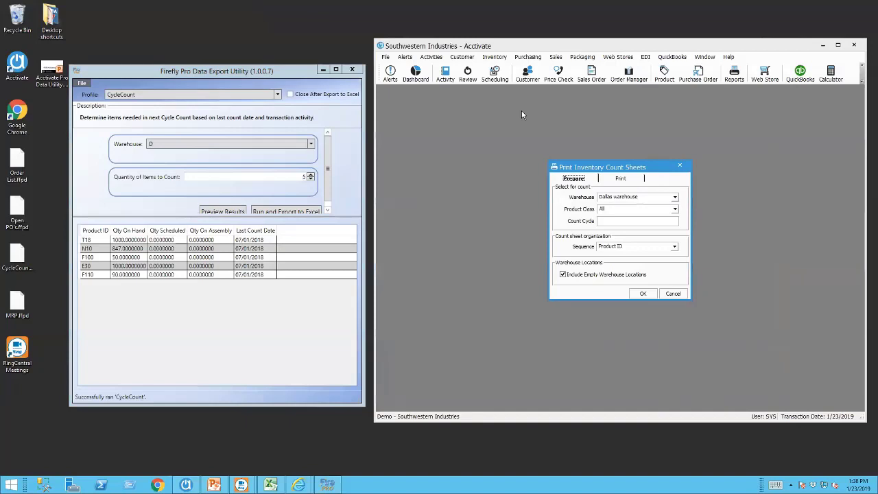
click(627, 222)
text(CC)
click(642, 294)
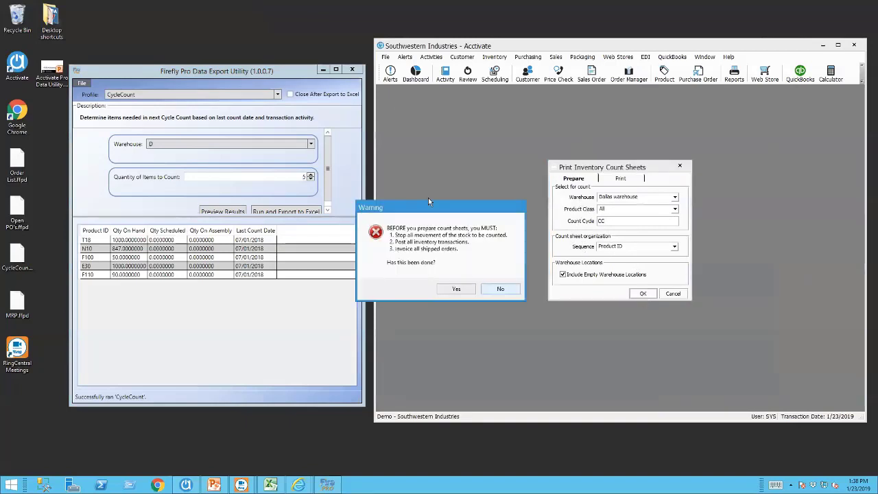
Accept the warning to create count 47, then close the Print Inventory Count Sheets window.
drag(434, 212, 463, 209)
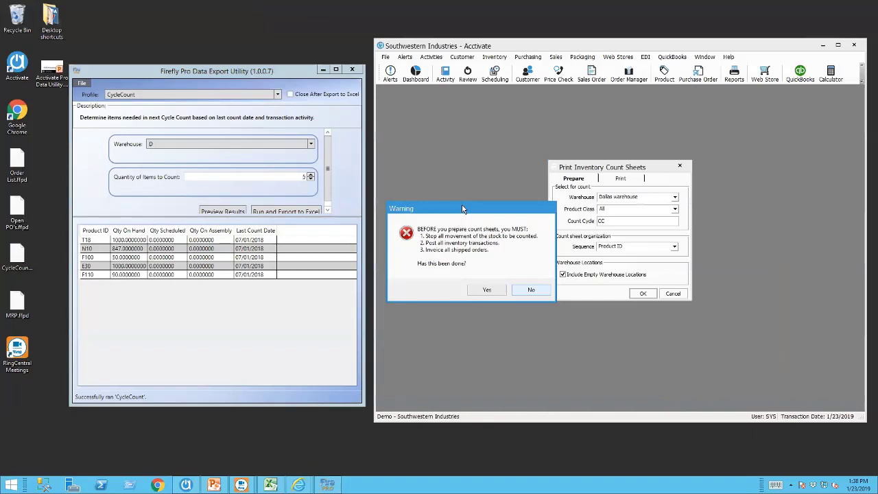
click(491, 292)
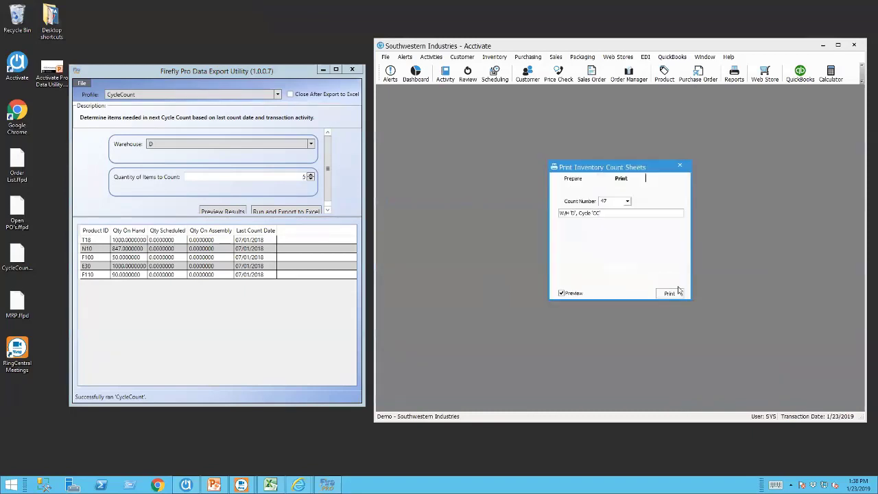
click(680, 166)
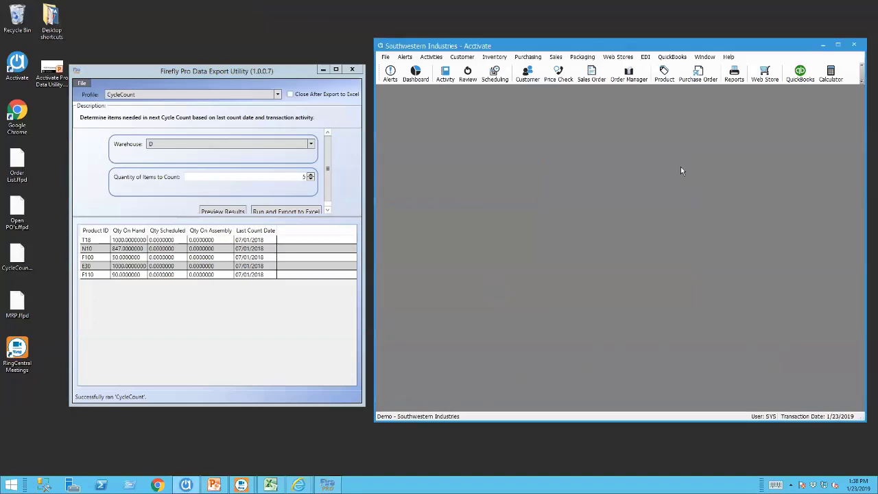
click(494, 57)
Enter counted quantities 1000, 850, 50, 1000 and 100 for count sheet 47's five lines.
click(515, 118)
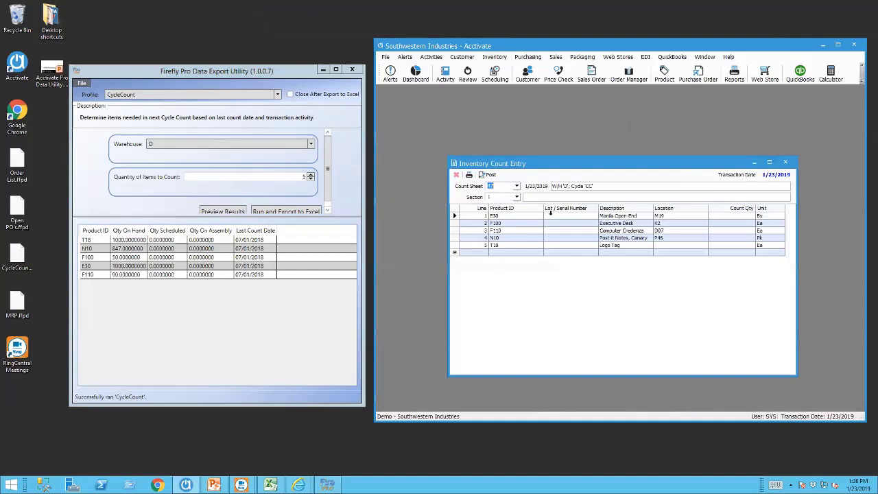
click(728, 215)
text(1000)
click(746, 221)
text(850)
click(737, 230)
text(50)
click(733, 236)
text(1000)
click(722, 244)
text(100)
Post the counts without a variance report, then preview 10 items to count in Firefly.
click(490, 175)
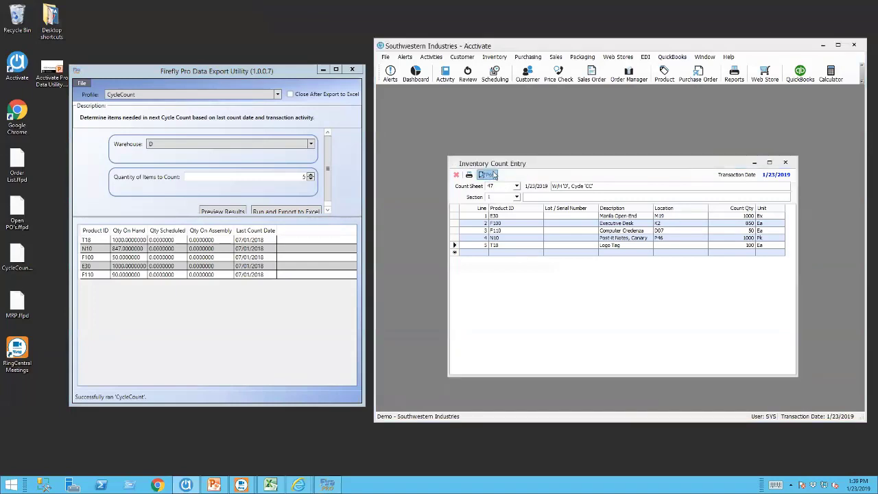
click(450, 274)
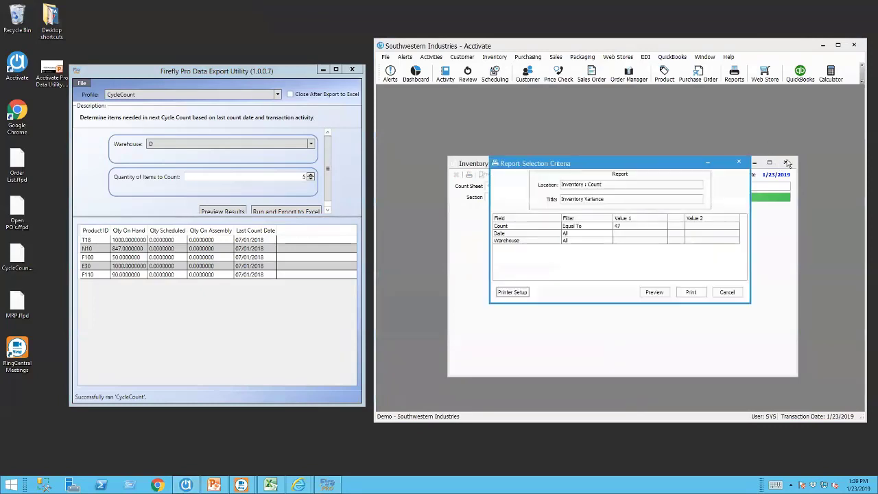
click(729, 292)
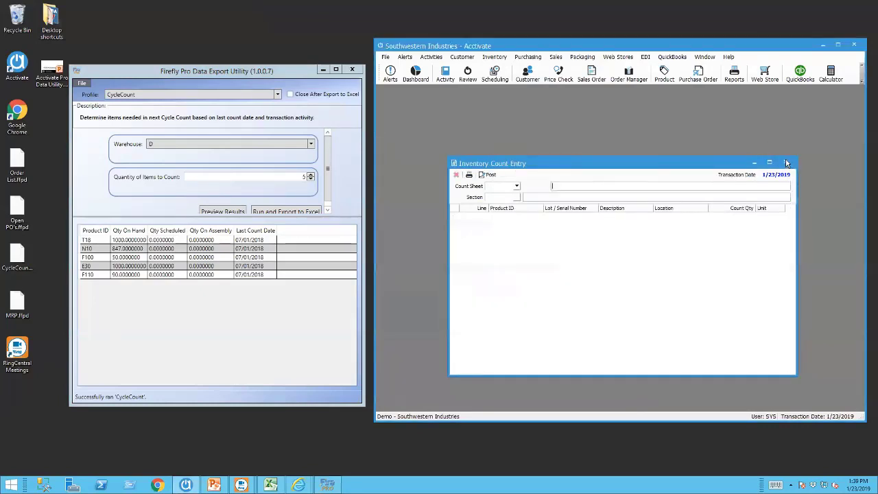
click(785, 163)
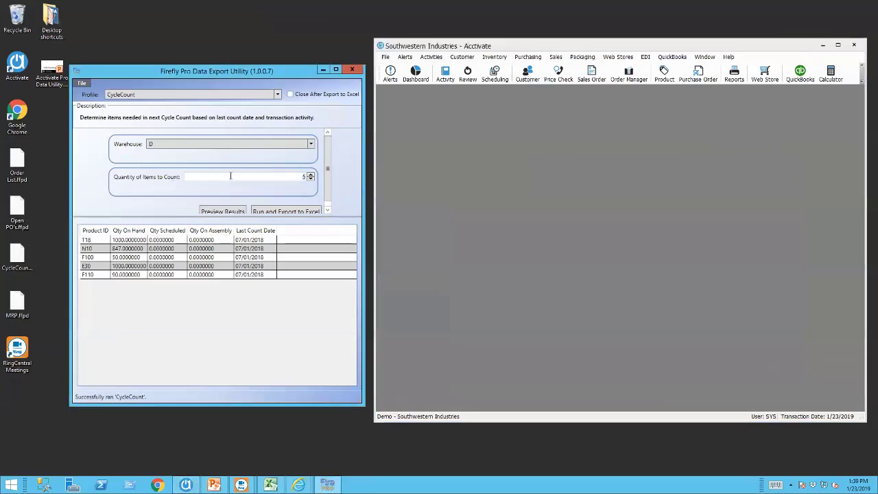
text(10)
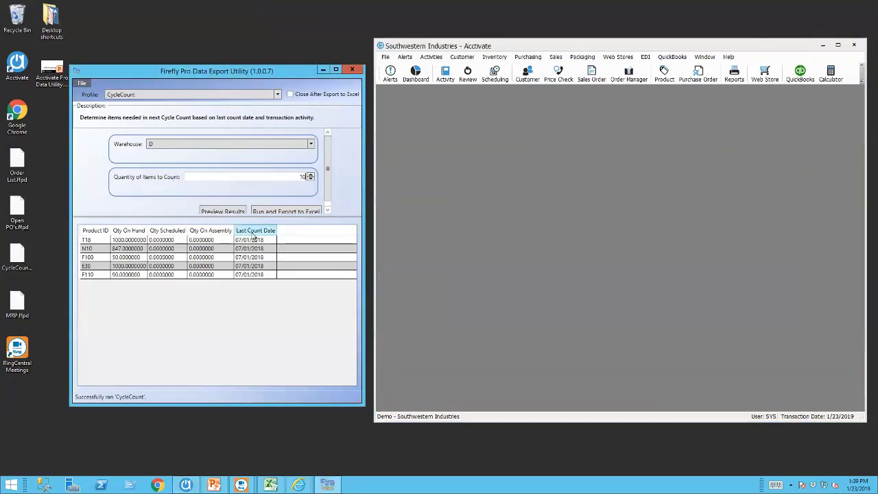
click(222, 211)
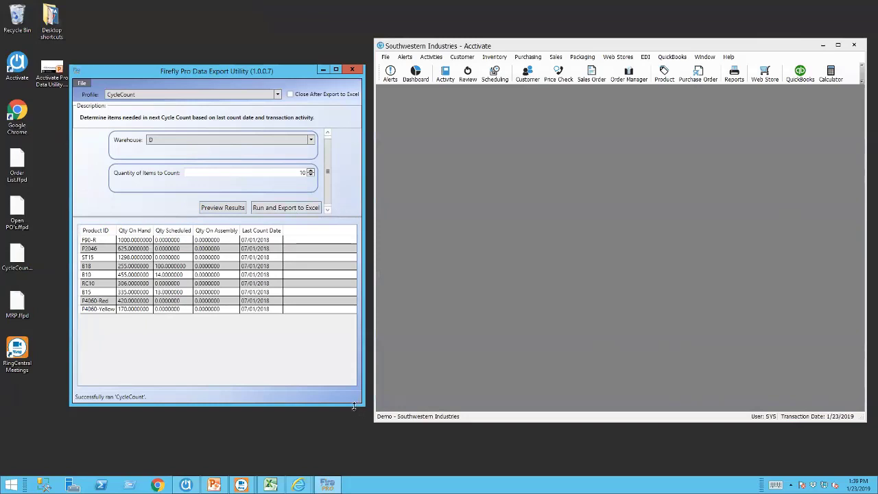
Make the Firefly window taller and bring up a blank Acctivate sales order.
drag(354, 405, 355, 434)
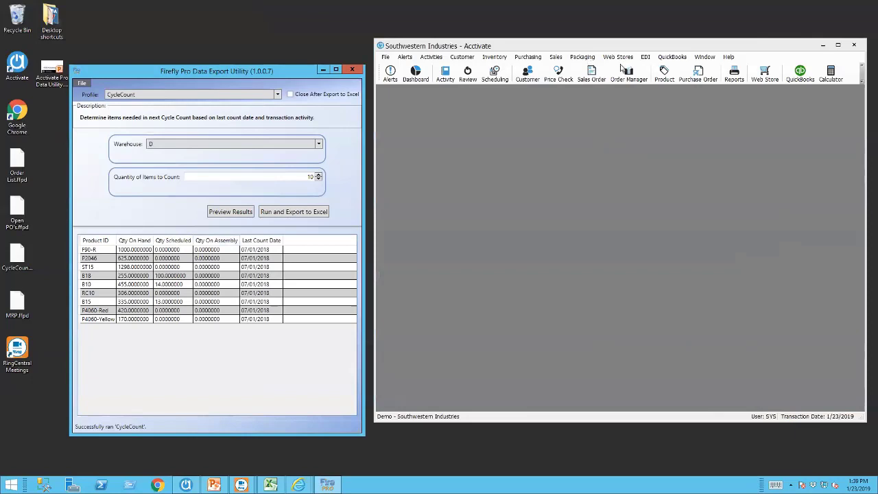
click(587, 75)
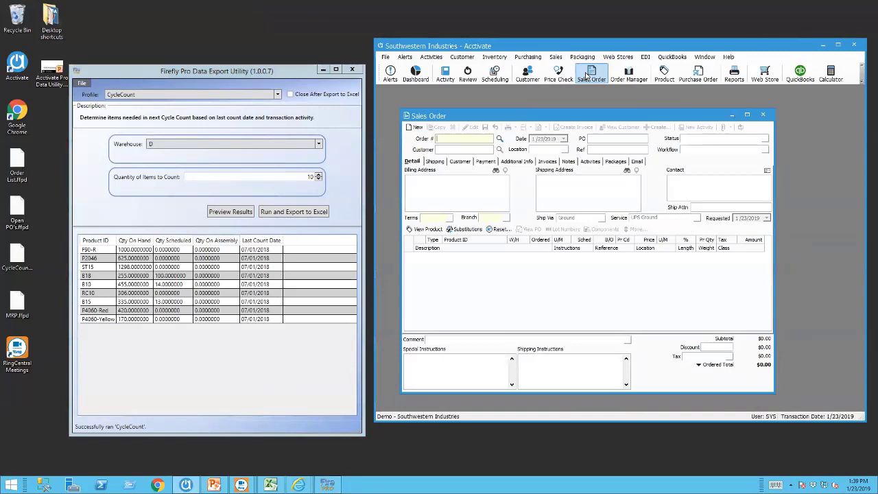
Start a new sales order for customer Floss 'N Go Dental Care.
click(413, 126)
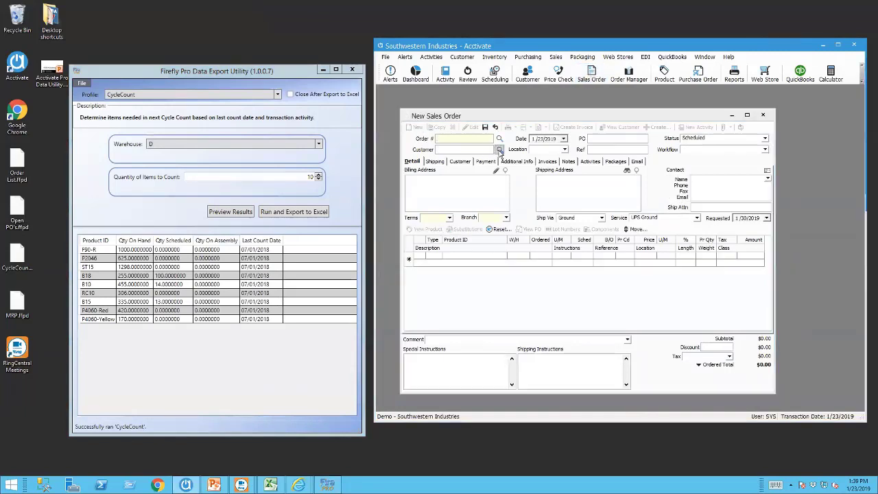
click(499, 150)
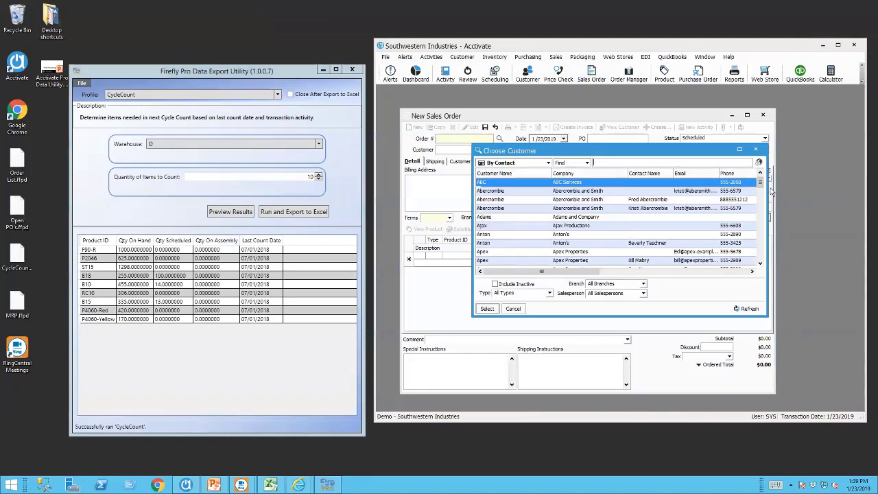
drag(759, 182, 760, 216)
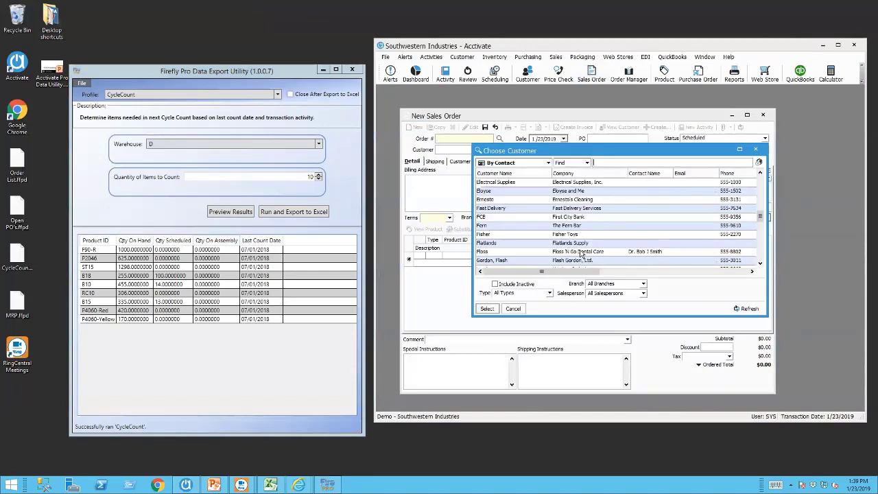
click(532, 252)
double_click(531, 253)
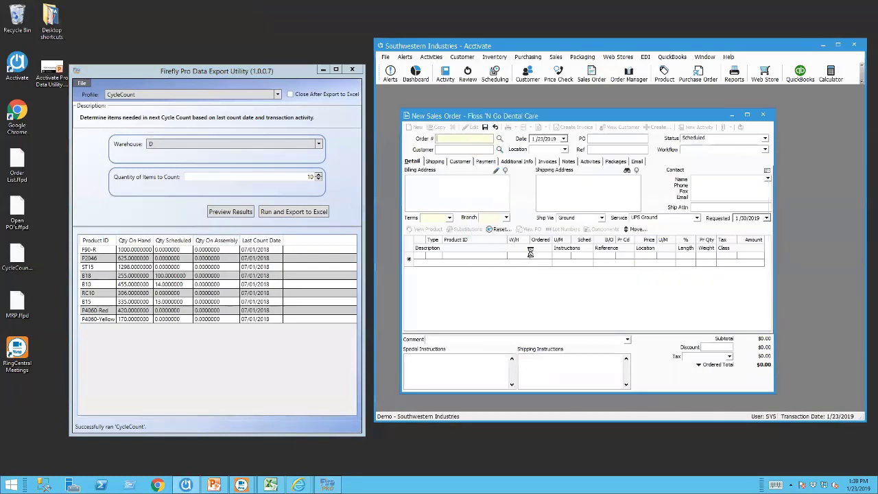
Add line 1: product F100, quantity 45, from warehouse D.
click(464, 256)
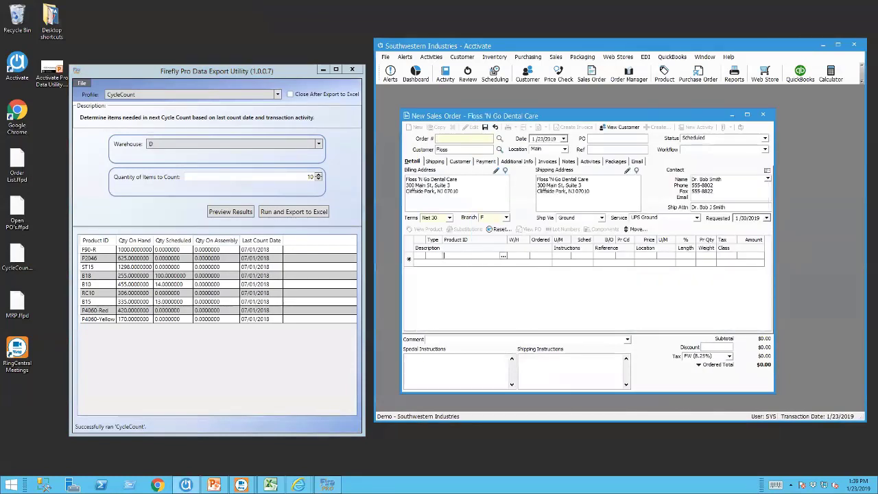
text(t)
key(BackSpace)
text(F100)
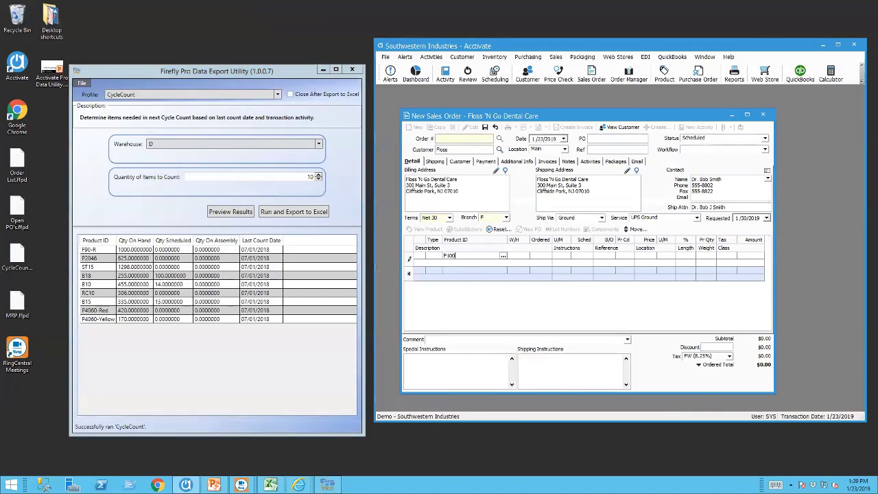
key(Tab)
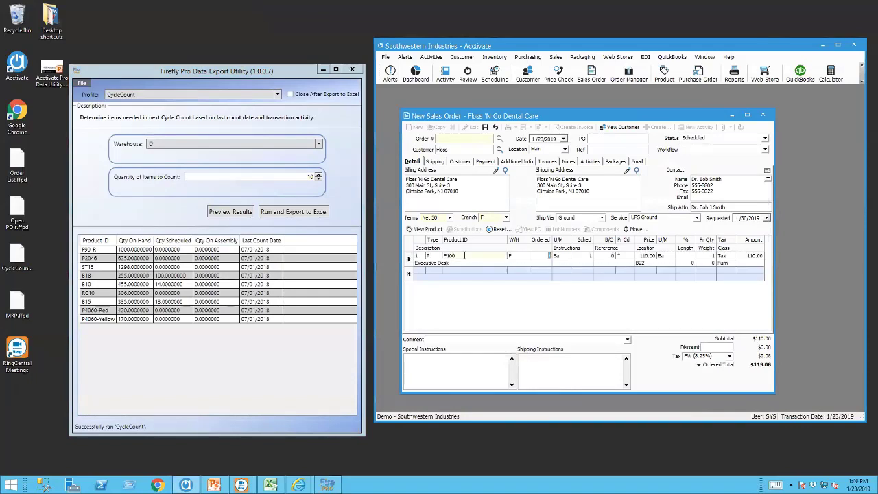
text(45)
key(Tab)
click(524, 255)
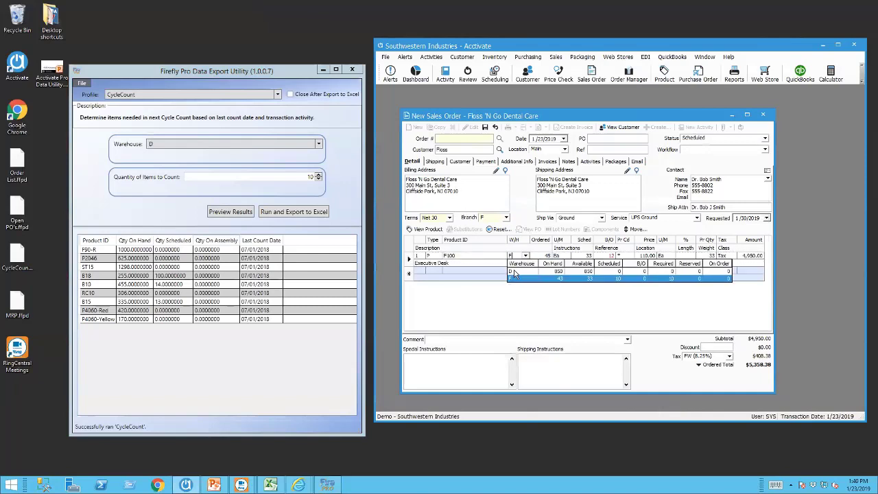
click(514, 269)
Save the order, create its invoice, and close the completed sales order.
click(484, 127)
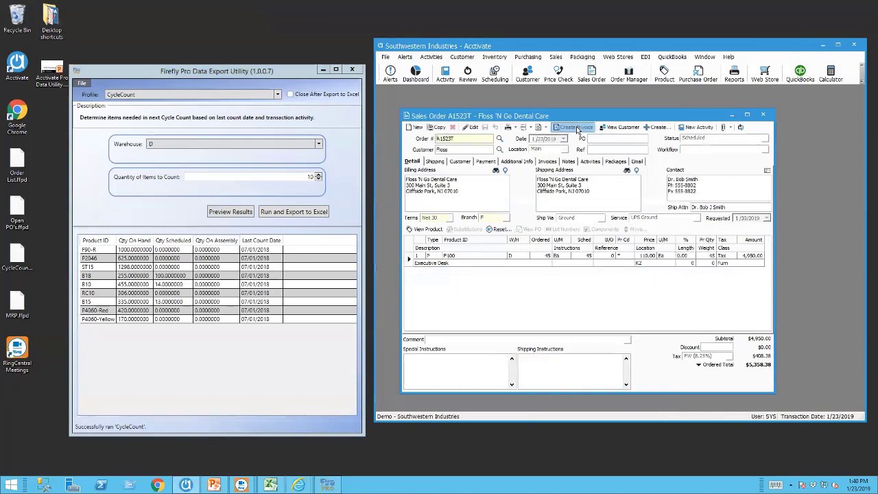
click(576, 126)
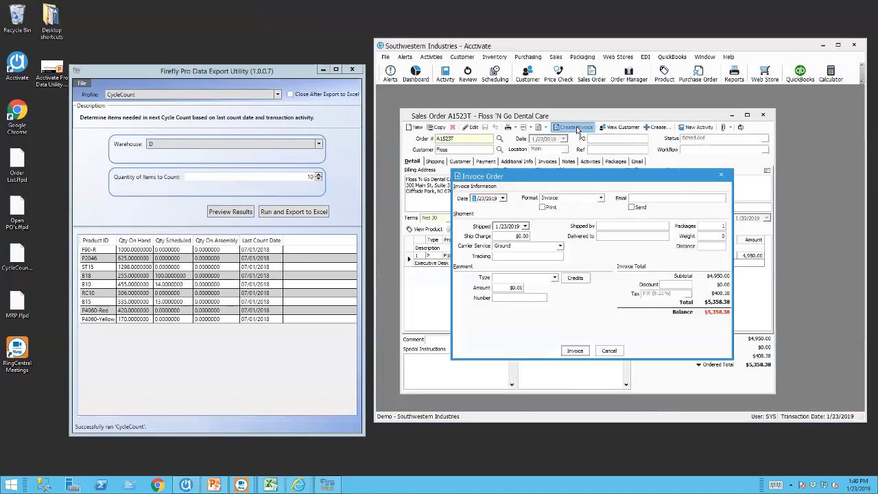
click(575, 350)
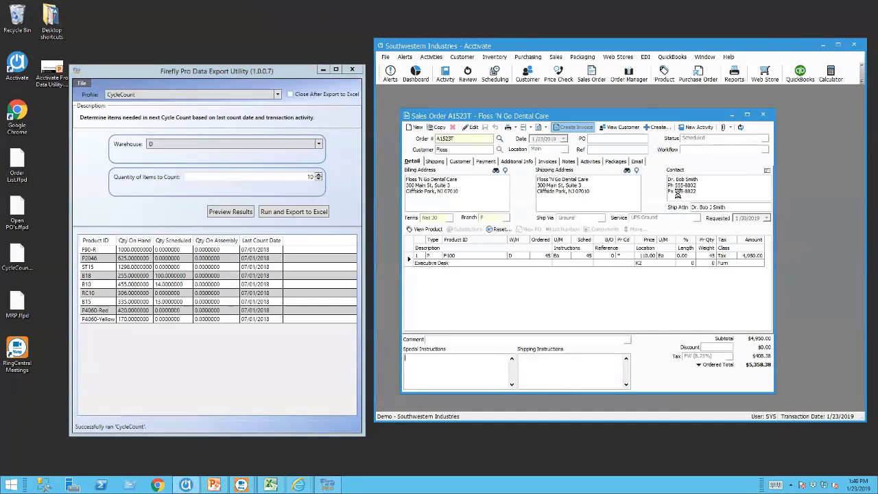
click(763, 116)
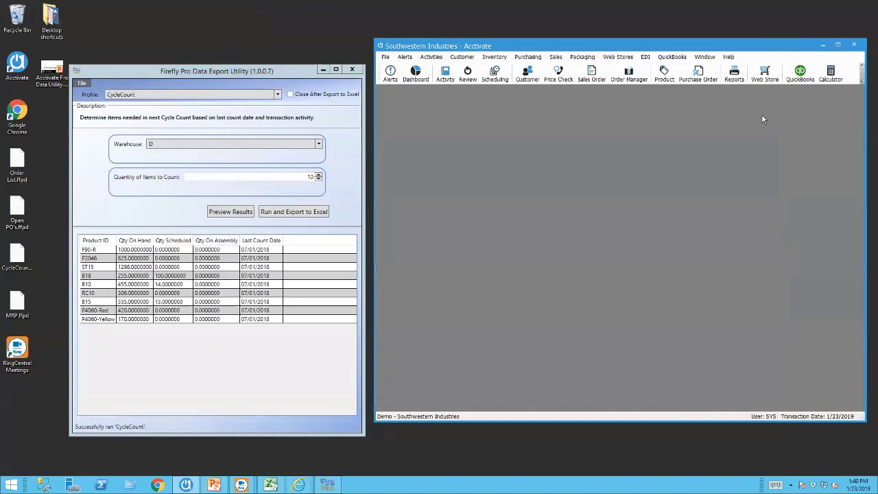
Refresh the cycle-count preview, highlight the new F100 row dated 01/23/2019, then close the utility.
click(238, 214)
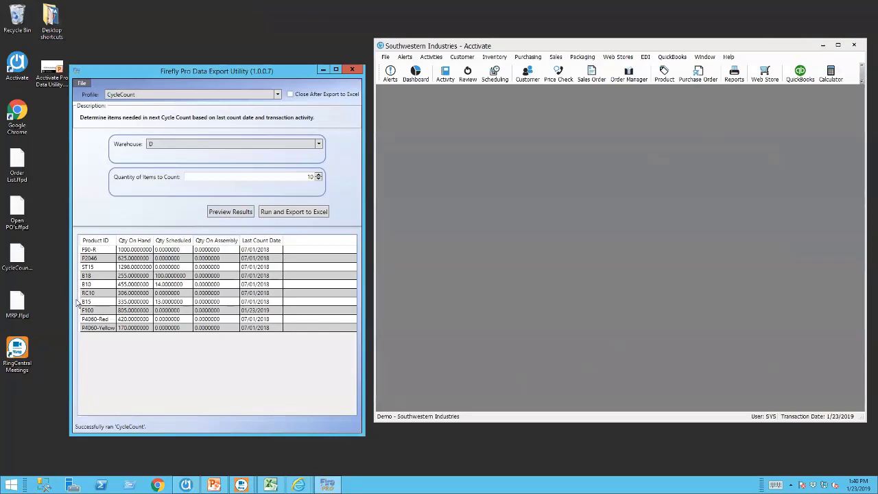
click(87, 313)
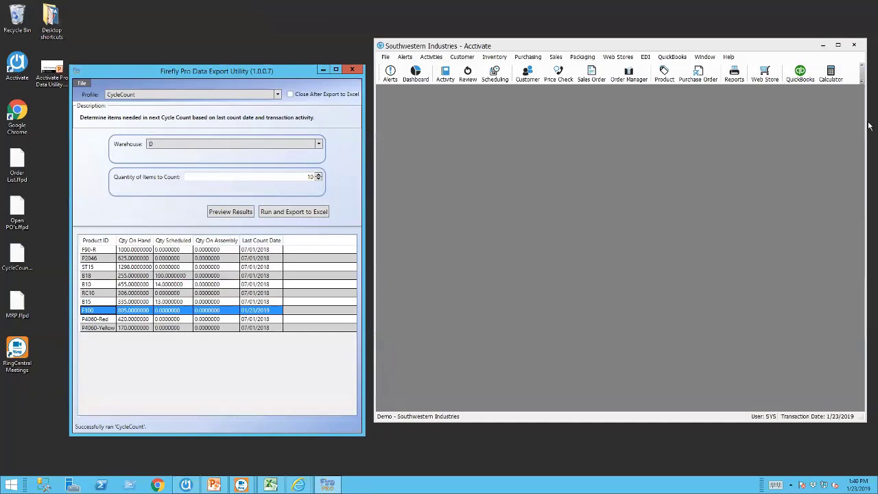
click(350, 69)
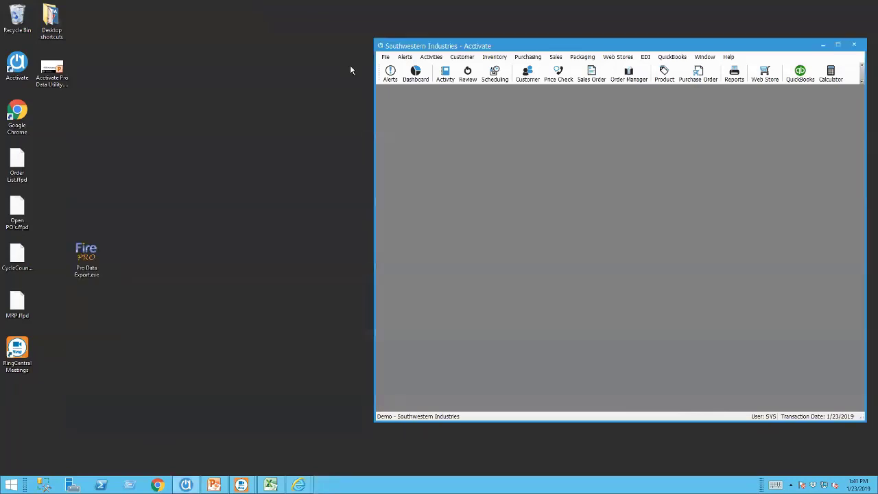
Relaunch the utility, import MRP.ffpd (minimum shipment date 1/31/2019), and shift the window left.
click(88, 260)
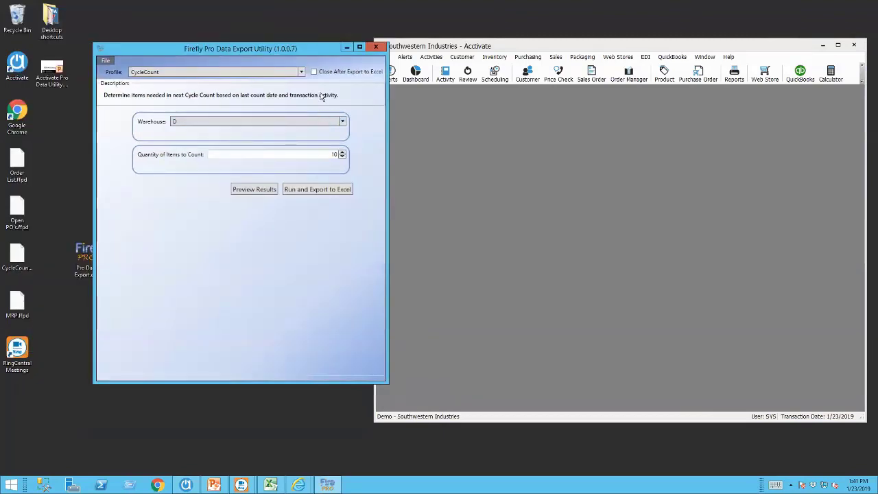
click(106, 60)
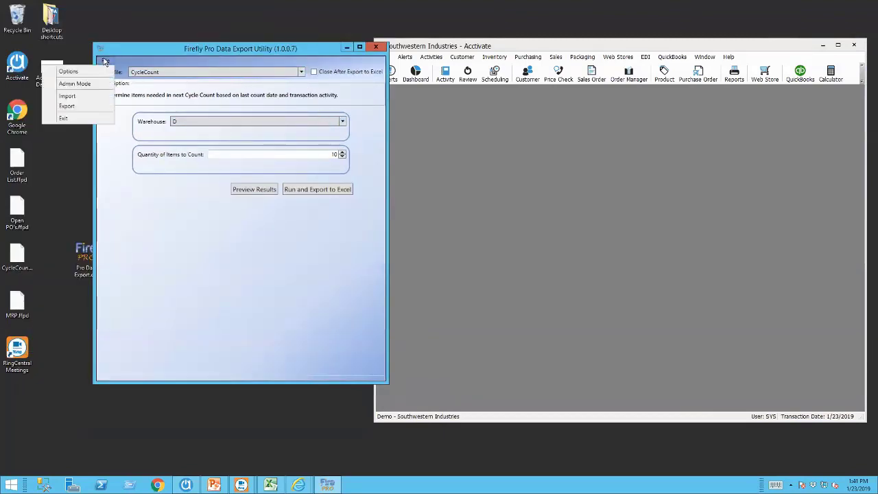
click(89, 98)
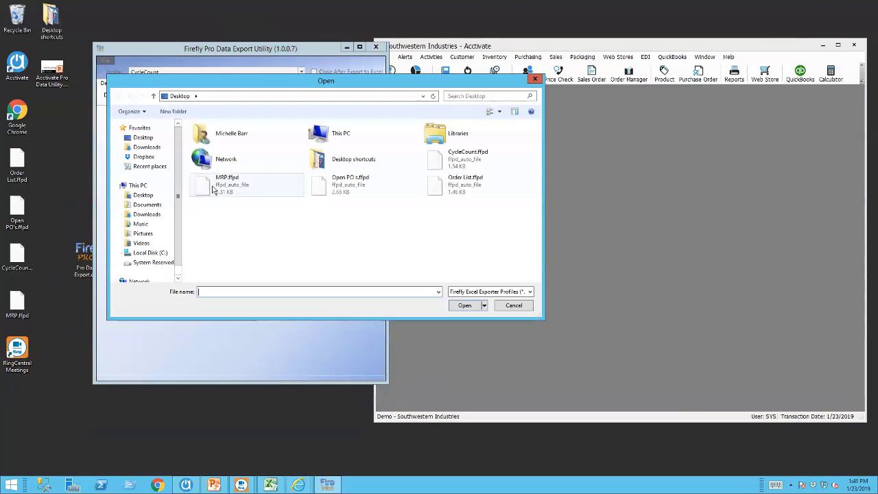
double_click(213, 193)
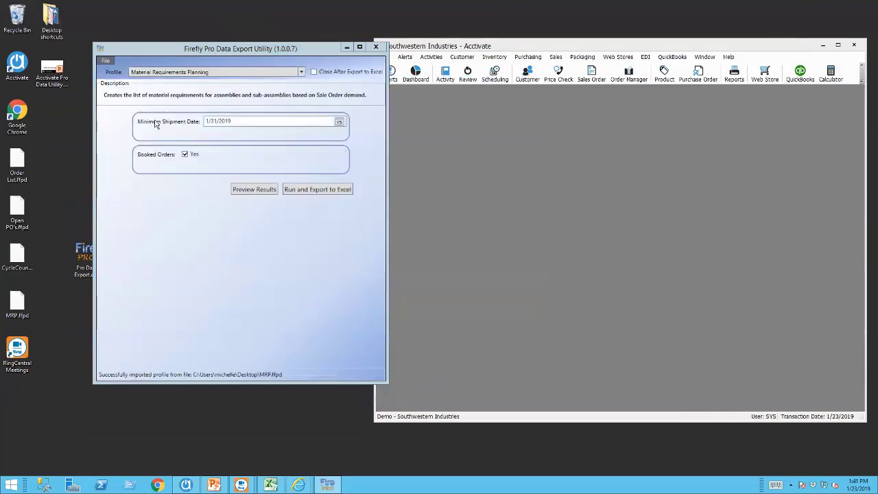
click(209, 51)
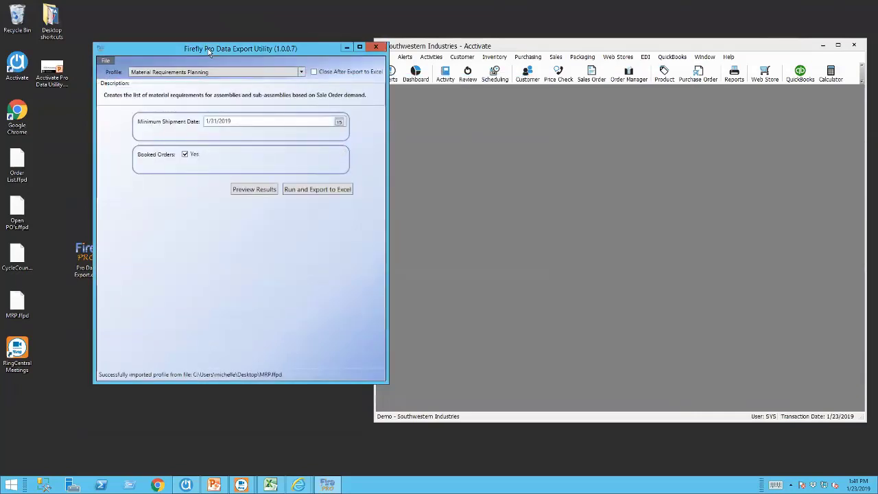
drag(209, 52, 169, 57)
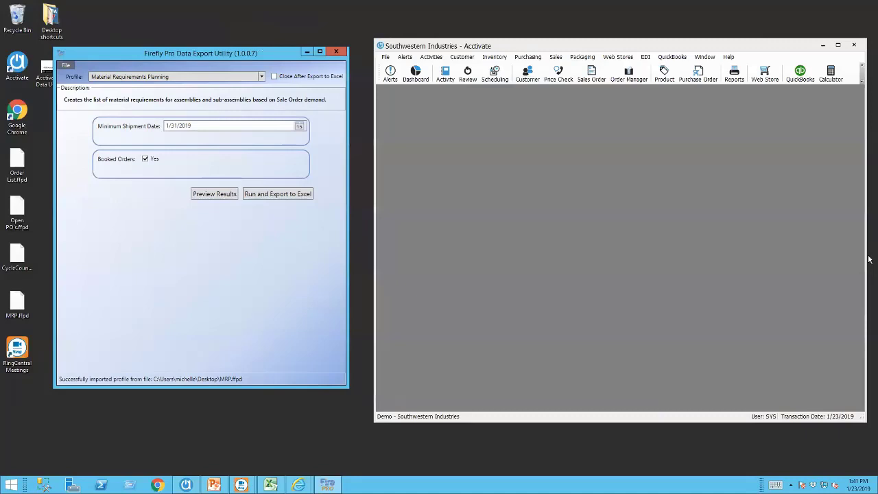
click(495, 59)
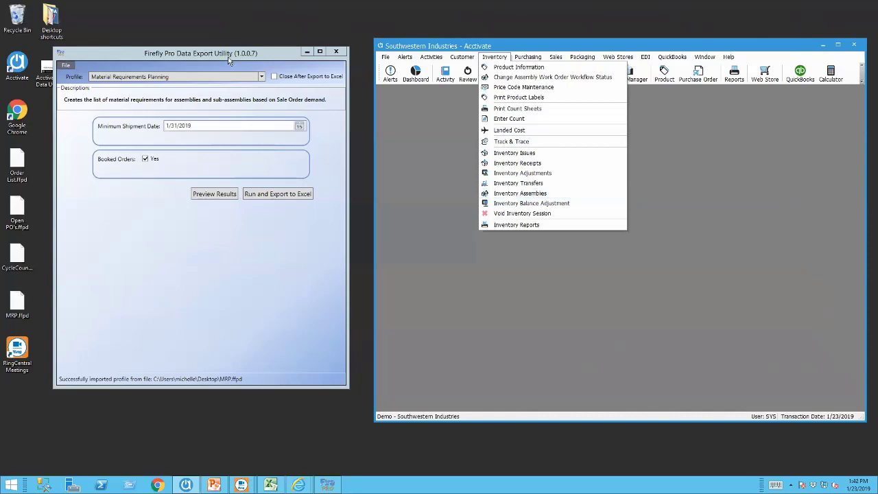
click(278, 108)
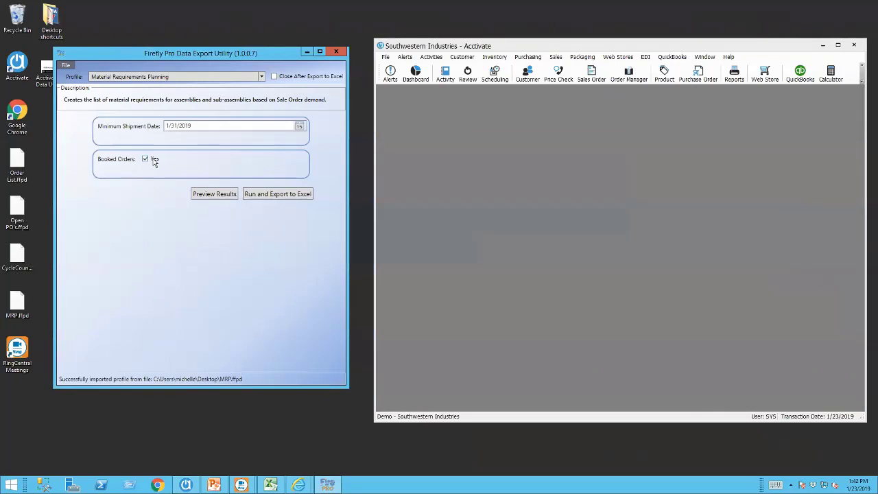
Open the TableNat product record and view its Components and History tabs.
click(664, 74)
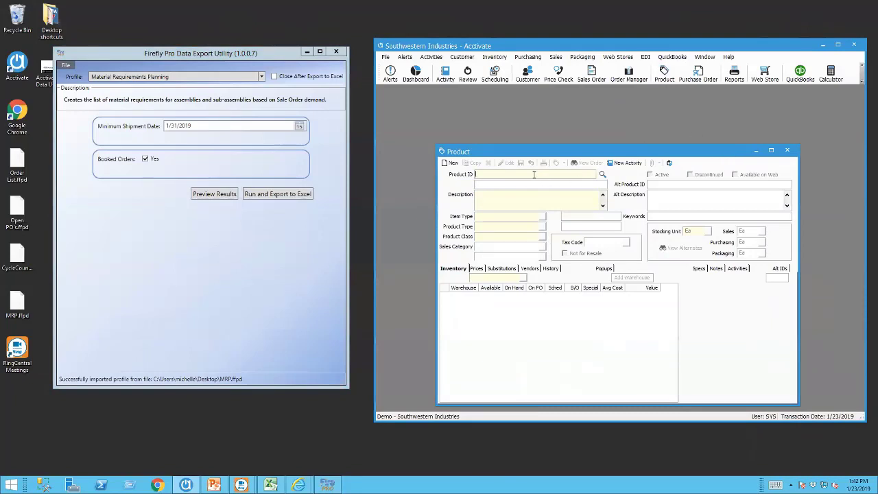
key(Tab)
drag(533, 157, 519, 130)
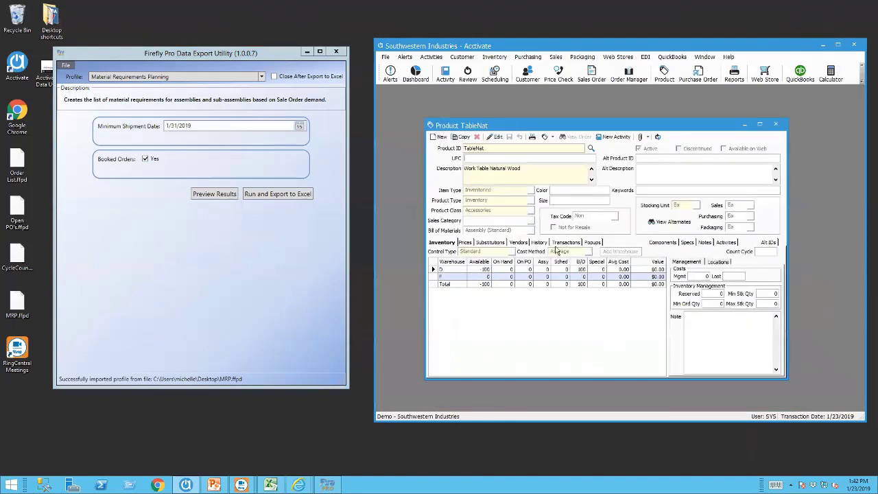
click(662, 243)
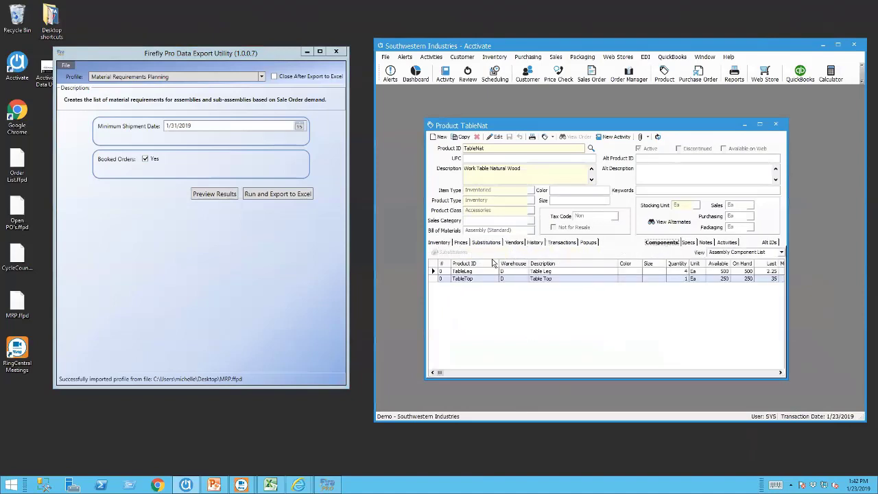
click(536, 243)
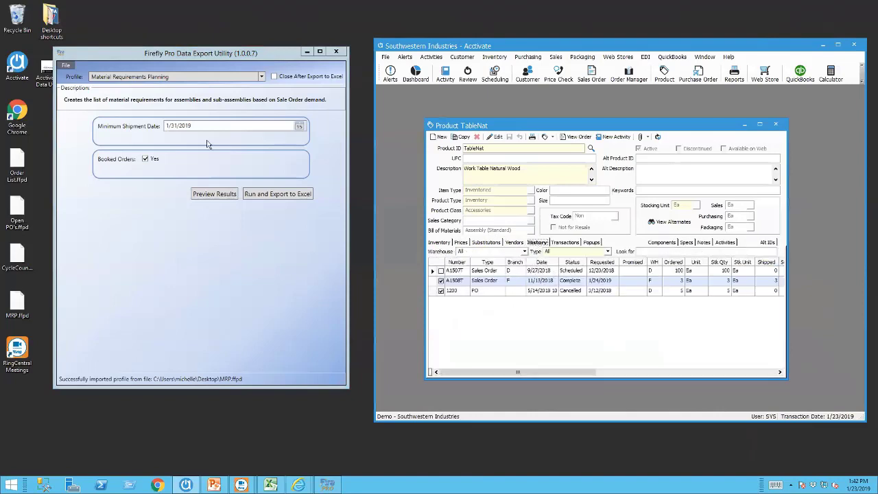
Preview MRP results with a minimum shipment date of 11/1/2018, dismissing the no-records message.
click(299, 126)
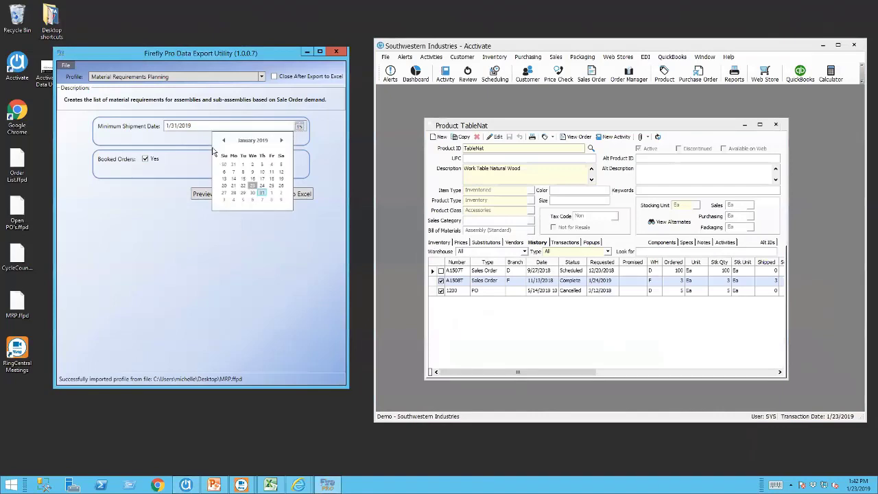
click(224, 140)
click(223, 140)
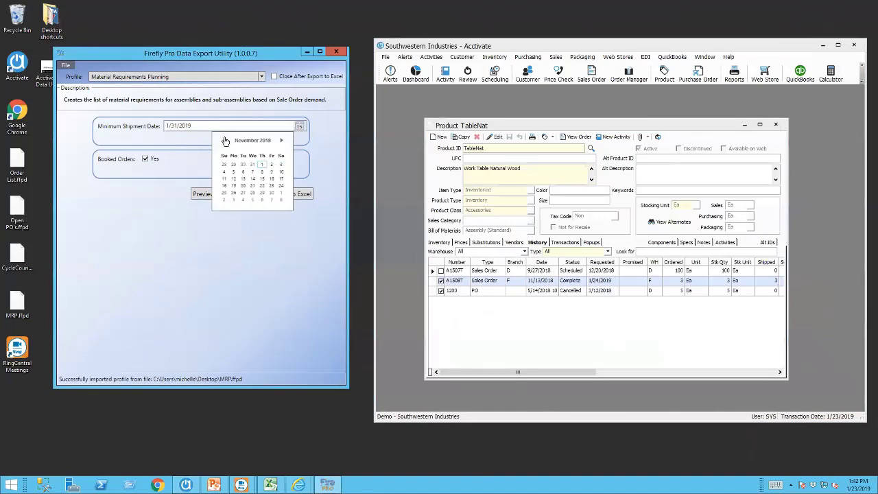
click(262, 165)
click(225, 195)
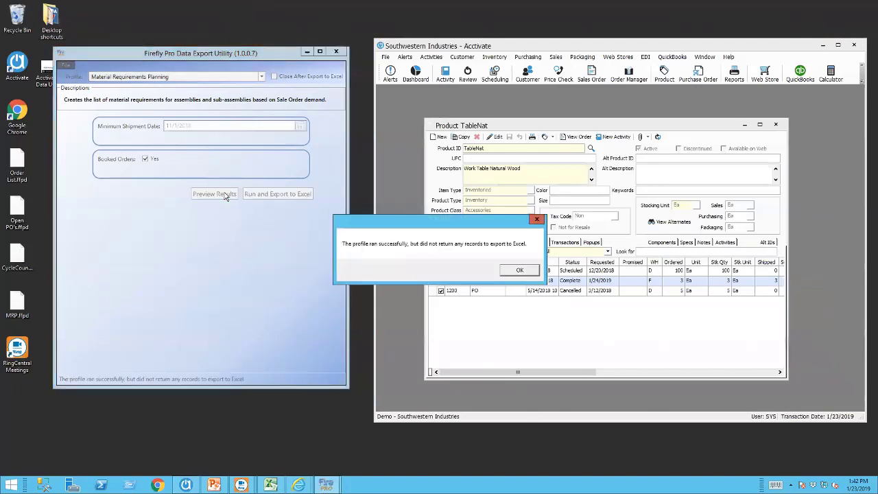
click(519, 270)
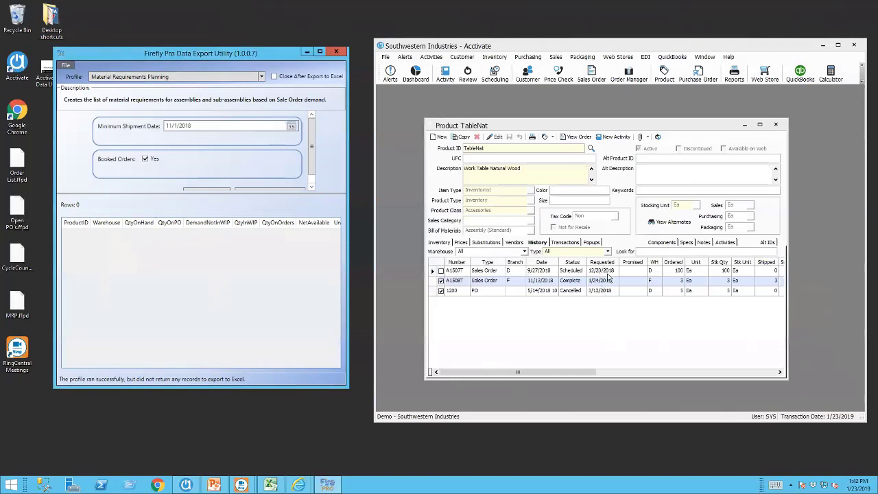
Preview MRP results from 12/24/2018 and scroll the widened grid to PurchaseQtyNeeded.
click(292, 126)
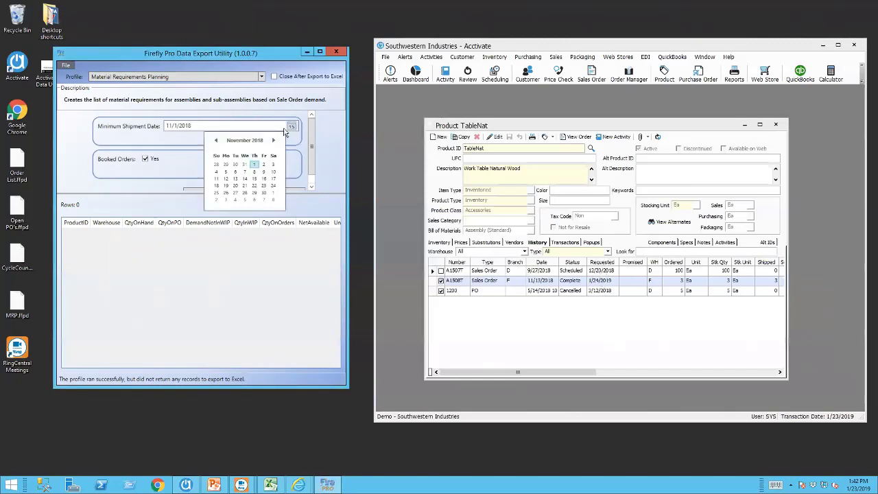
click(273, 141)
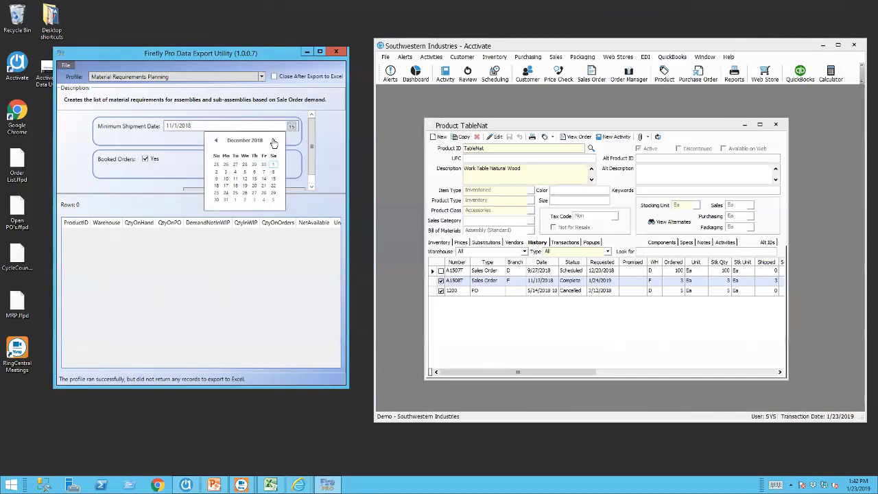
click(226, 193)
click(209, 191)
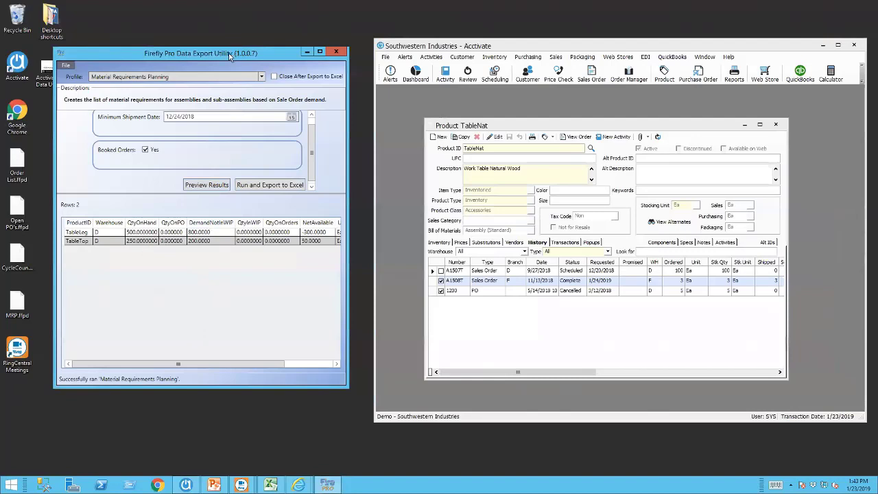
drag(235, 54, 218, 54)
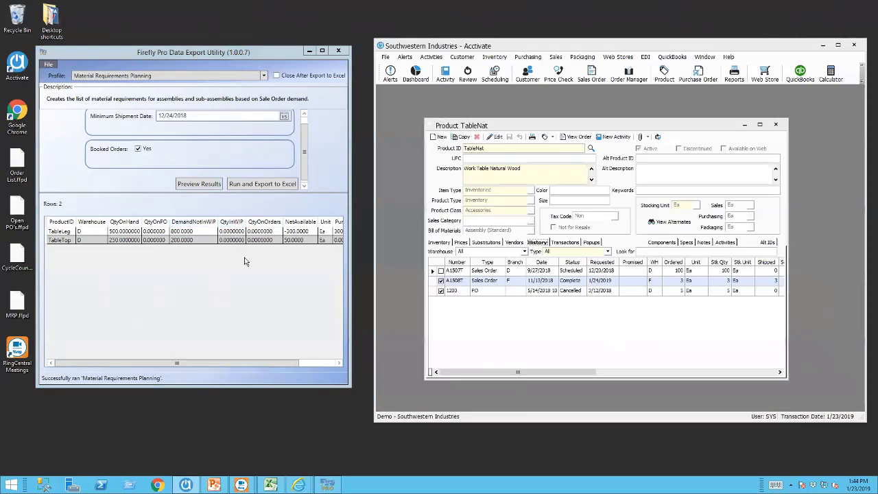
drag(267, 365, 321, 364)
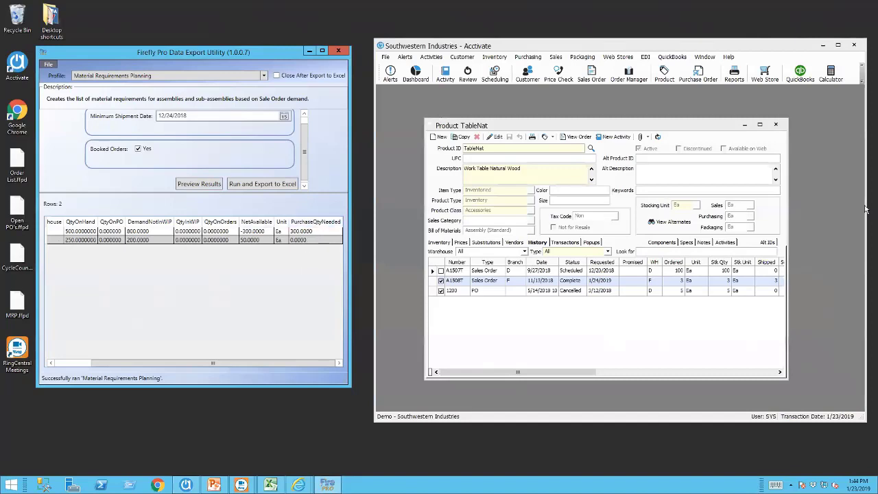
Close the TableNat product record and bring up the Inventory Assemblies window.
click(775, 124)
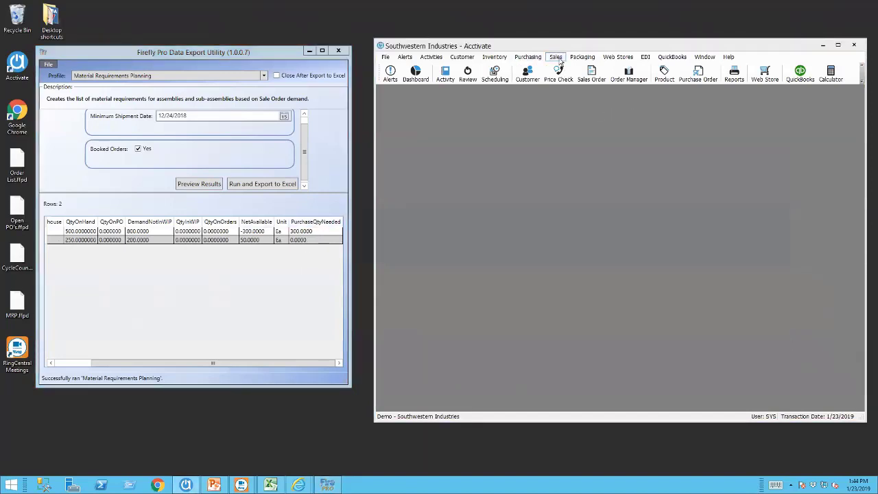
click(555, 57)
mouse_move(508, 60)
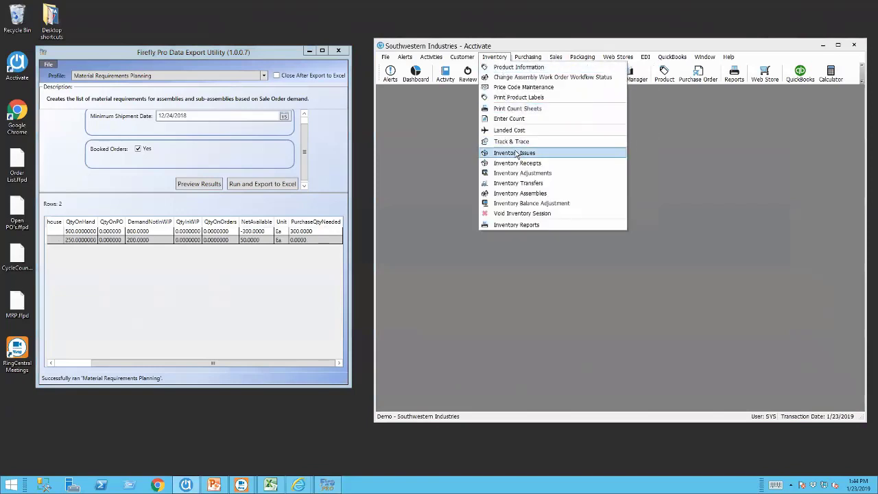
click(525, 193)
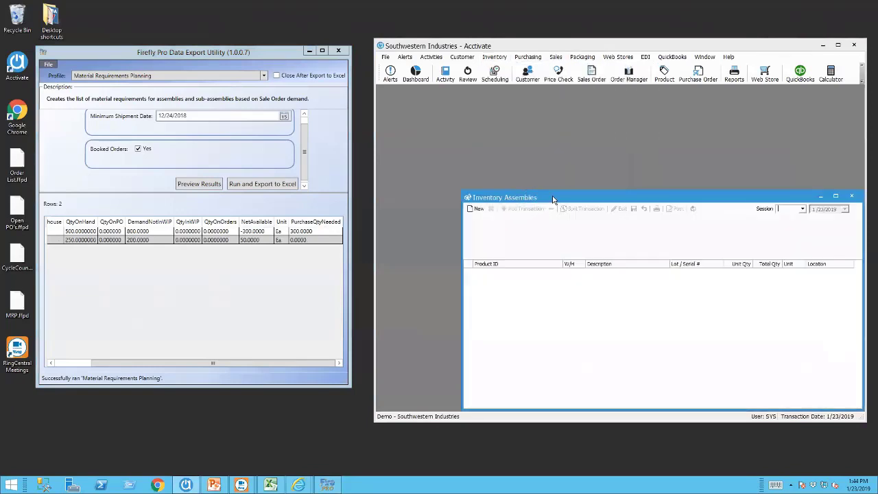
drag(553, 198, 535, 126)
Save an assembly of 10 TableNat, rerun the MRP preview, and close the session window.
click(459, 138)
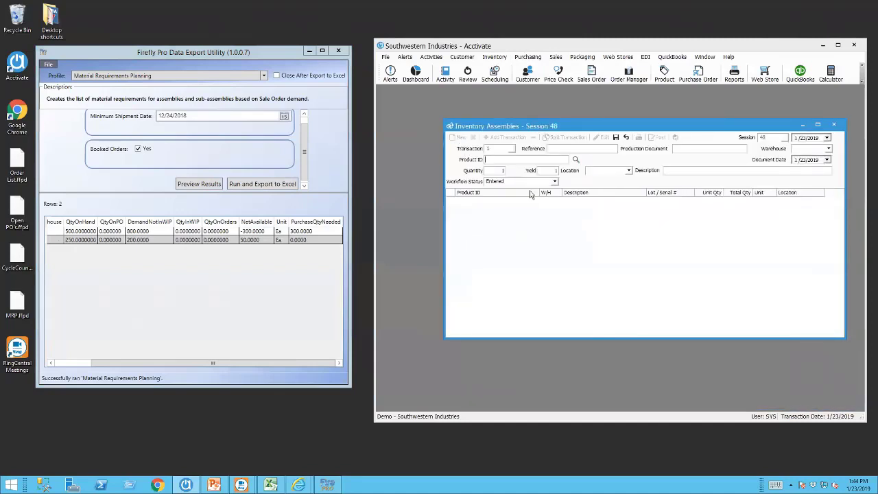
click(576, 160)
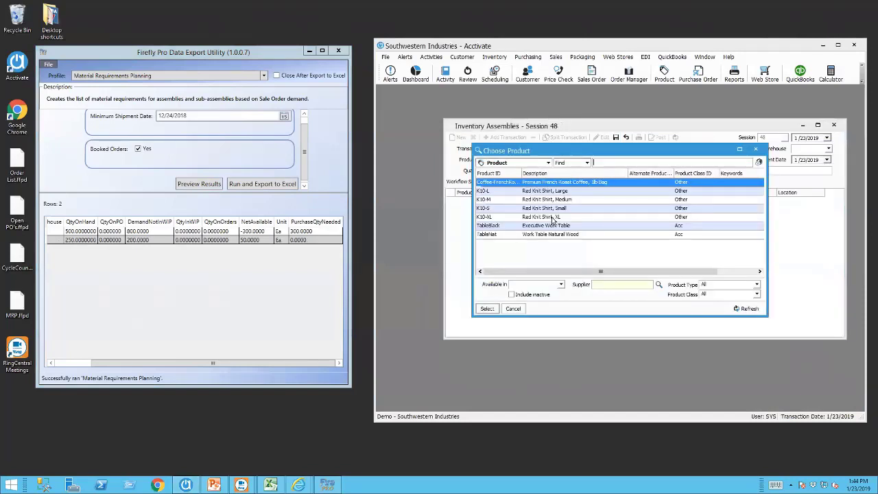
click(499, 234)
double_click(499, 235)
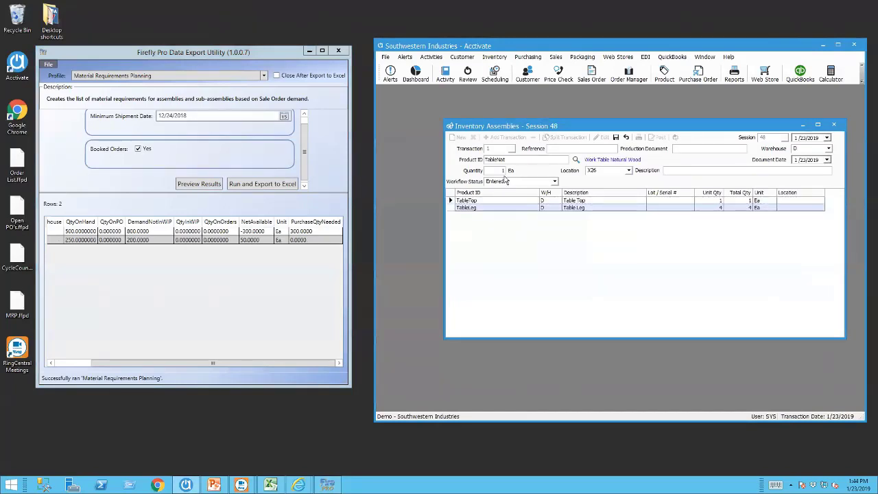
click(616, 137)
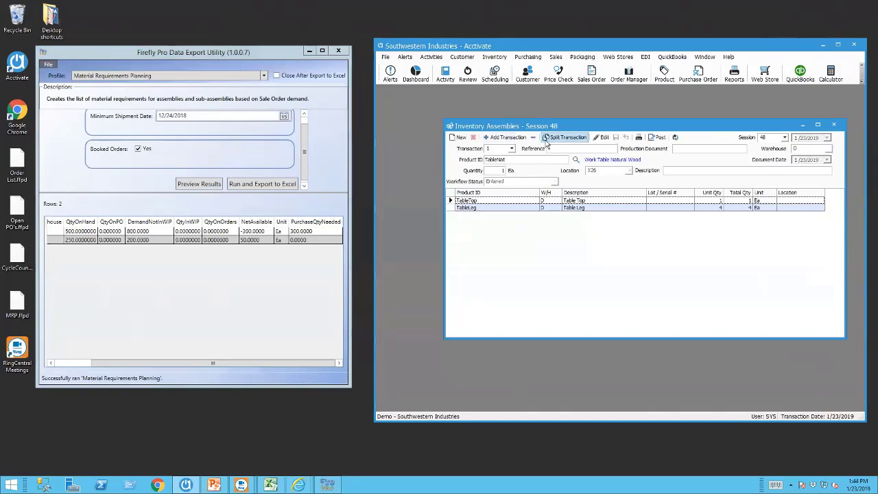
click(599, 137)
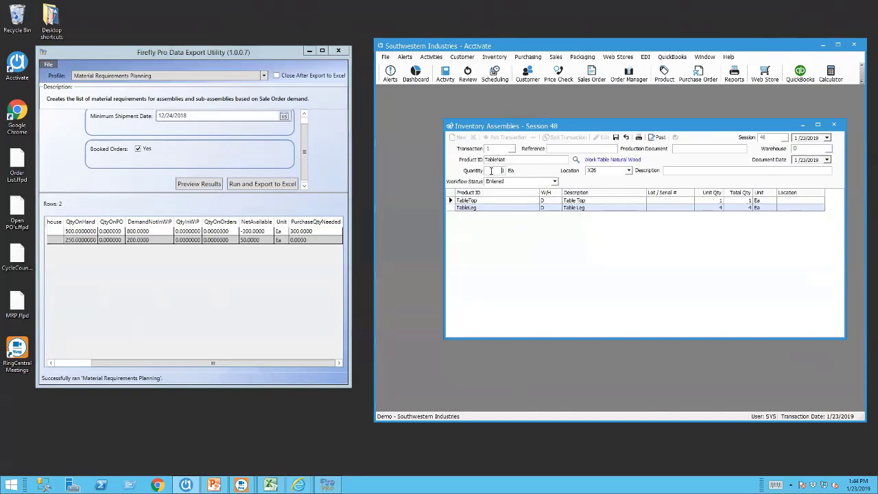
text(0)
click(617, 138)
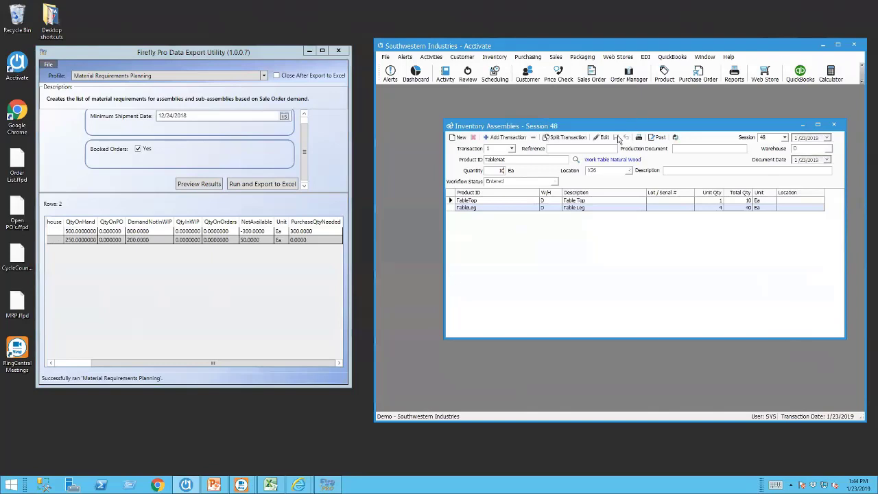
click(201, 185)
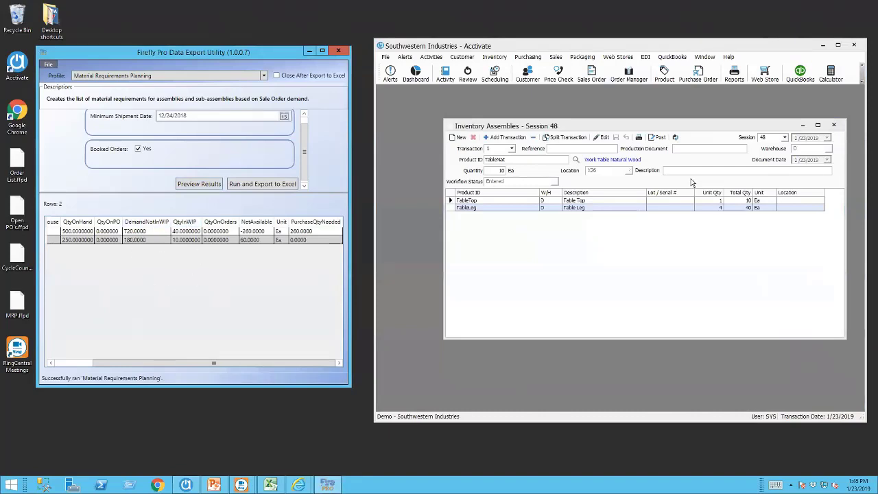
click(834, 124)
Start a sales order for the chosen customer with an Executive Work Table (TableBlack) line.
click(592, 74)
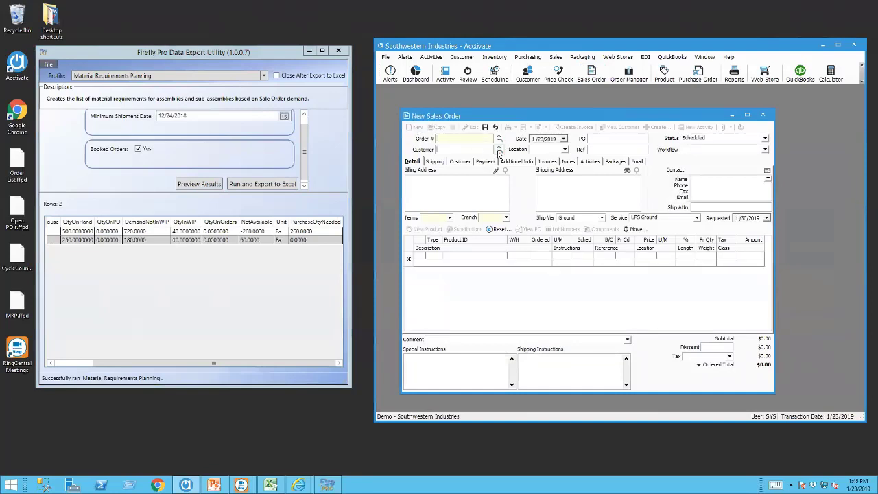
click(498, 149)
double_click(484, 261)
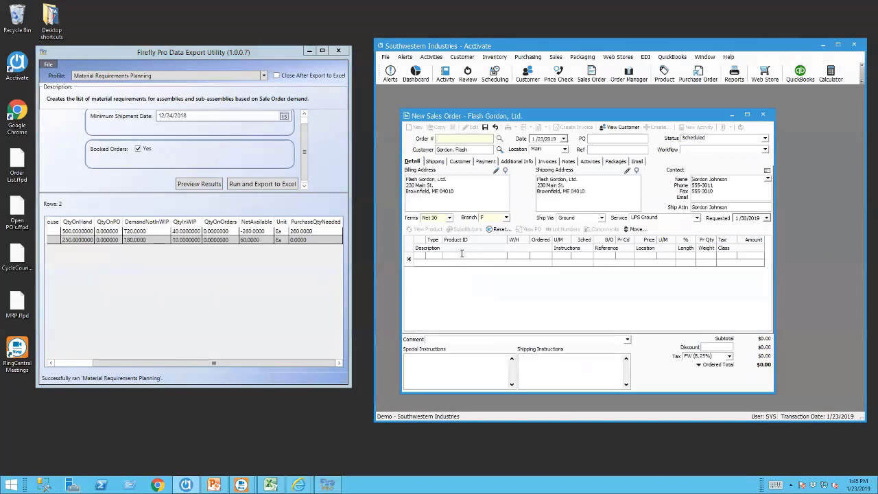
text(f)
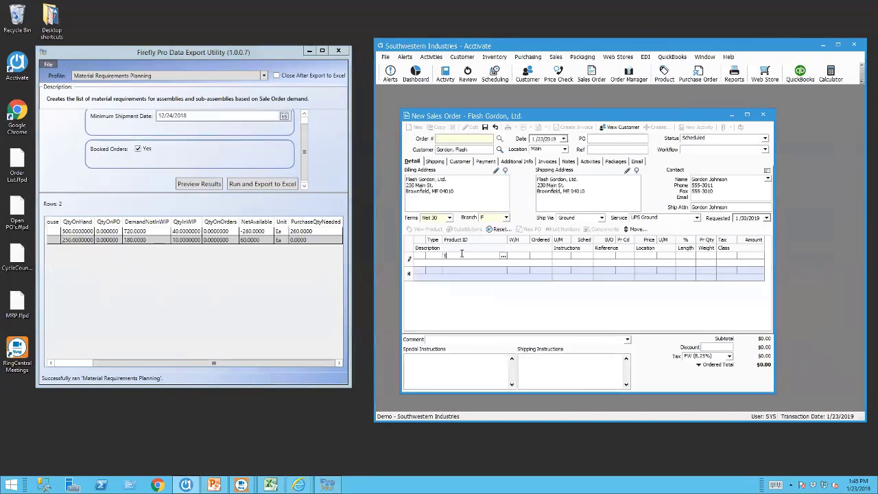
click(504, 259)
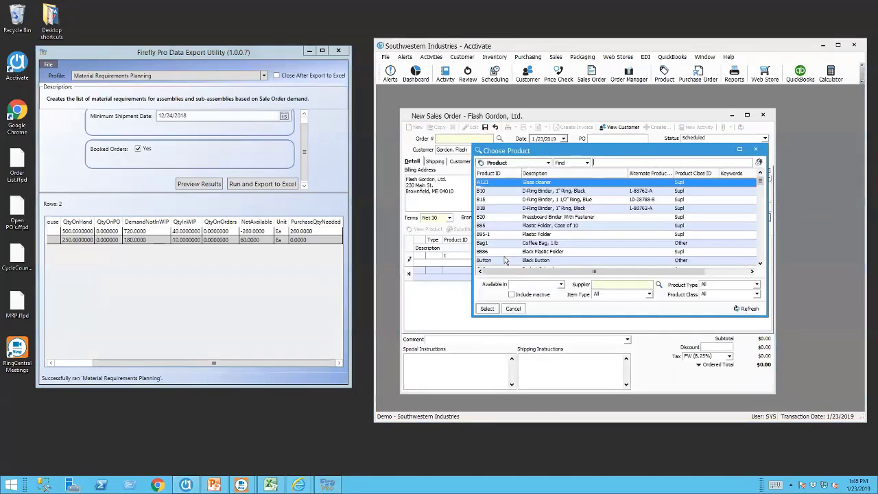
text(tableb)
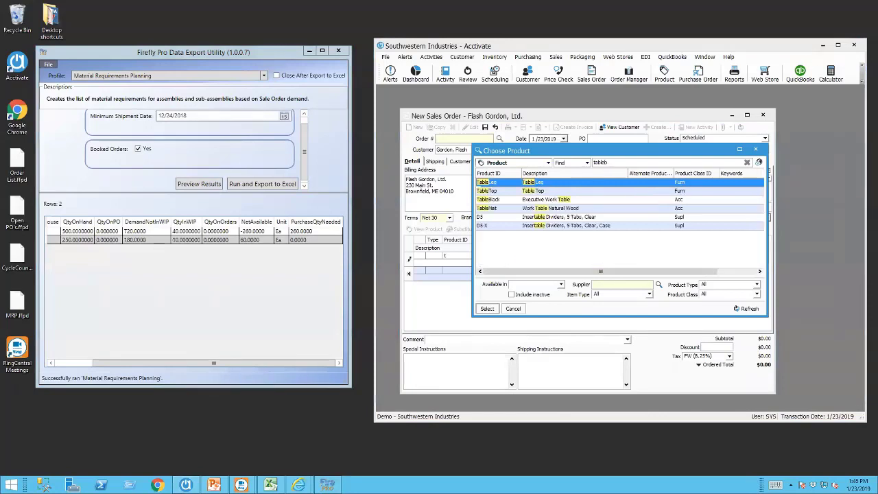
text(l)
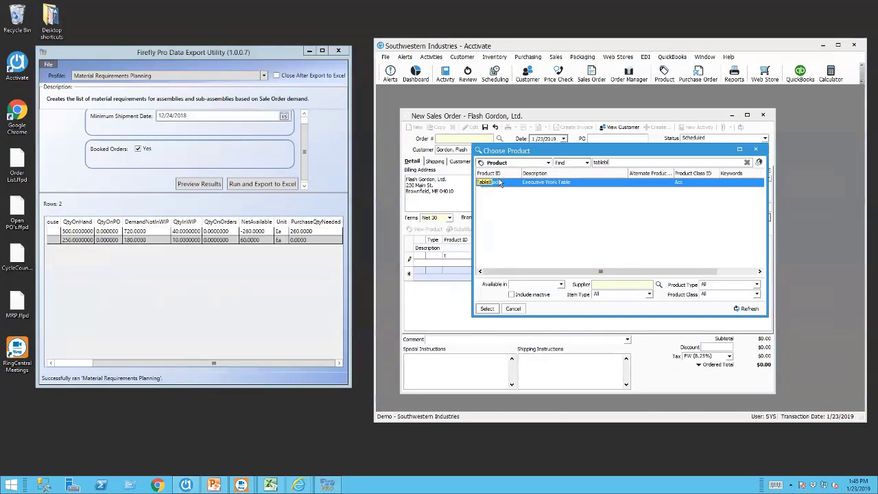
double_click(498, 181)
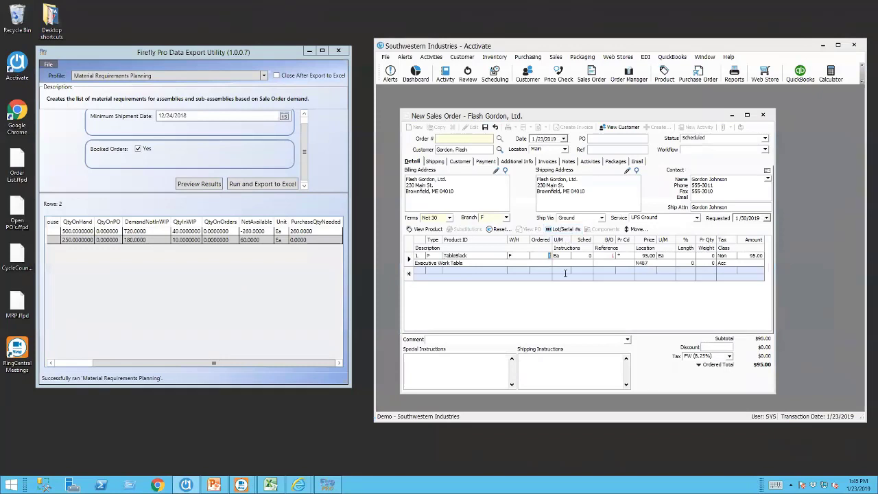
Mark the order Booked, ship from warehouse D, order 75, and save it.
click(765, 139)
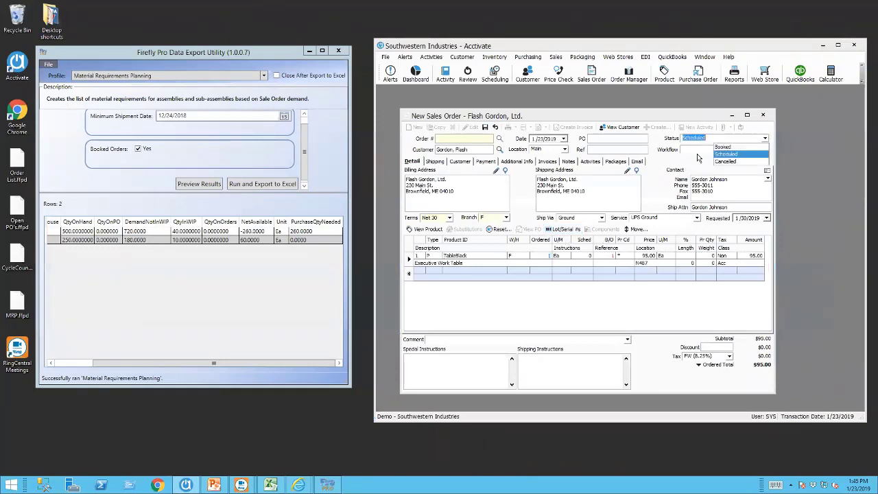
click(733, 147)
click(522, 255)
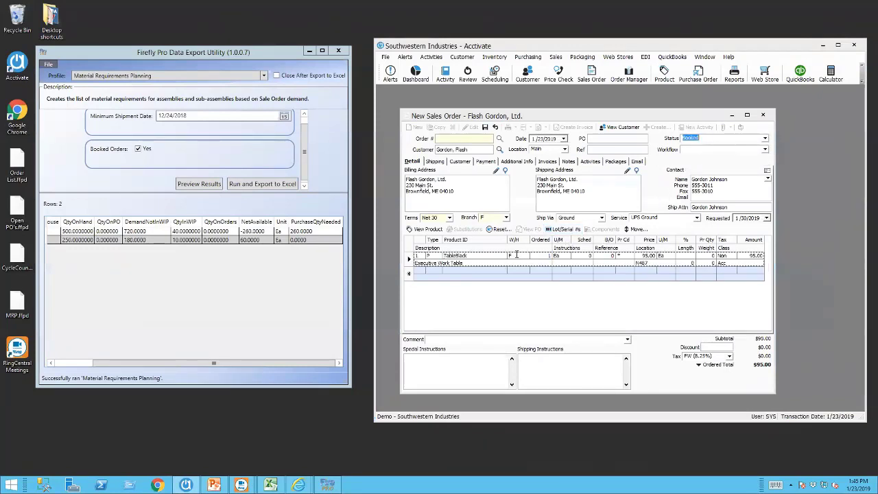
click(524, 255)
click(513, 272)
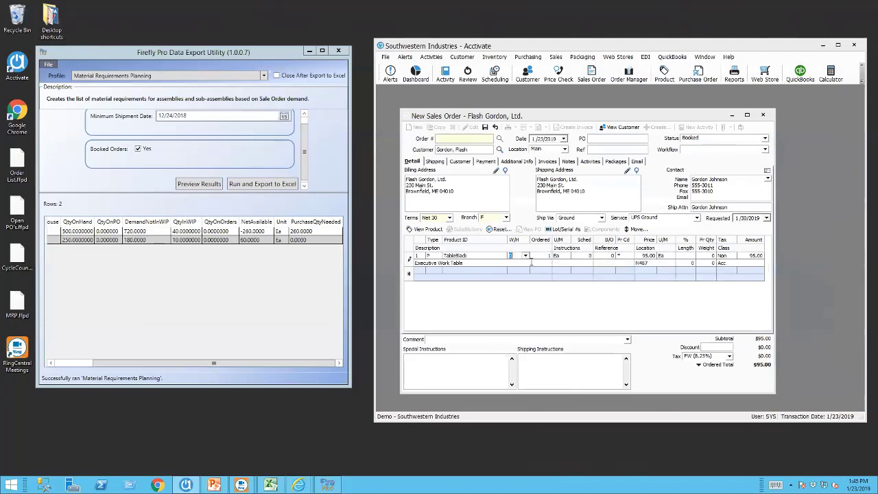
click(539, 257)
text(75)
key(Tab)
click(485, 128)
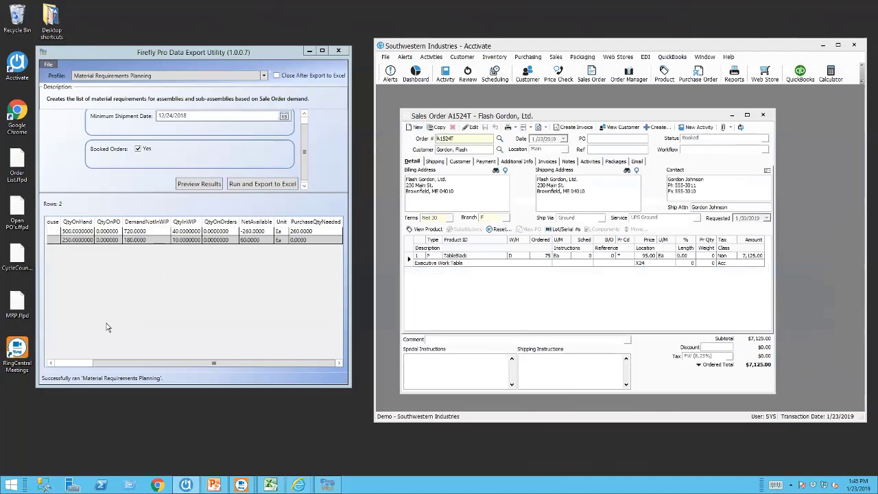
Scroll the results grid back and clear the Booked Orders filter, keeping 12/24/2018.
drag(128, 362, 72, 362)
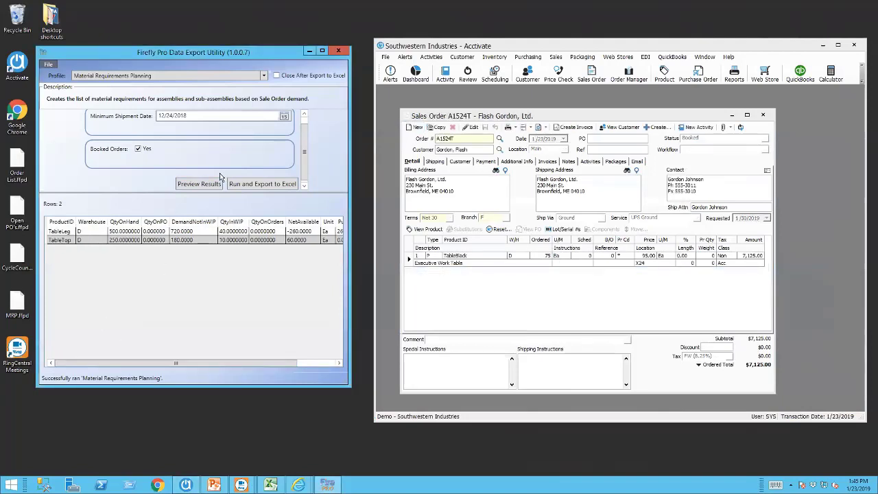
click(138, 148)
click(284, 116)
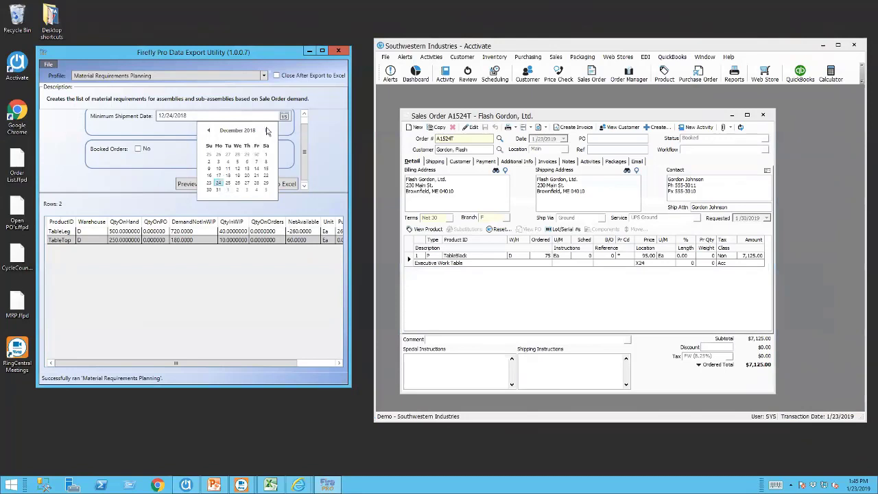
click(219, 183)
click(201, 190)
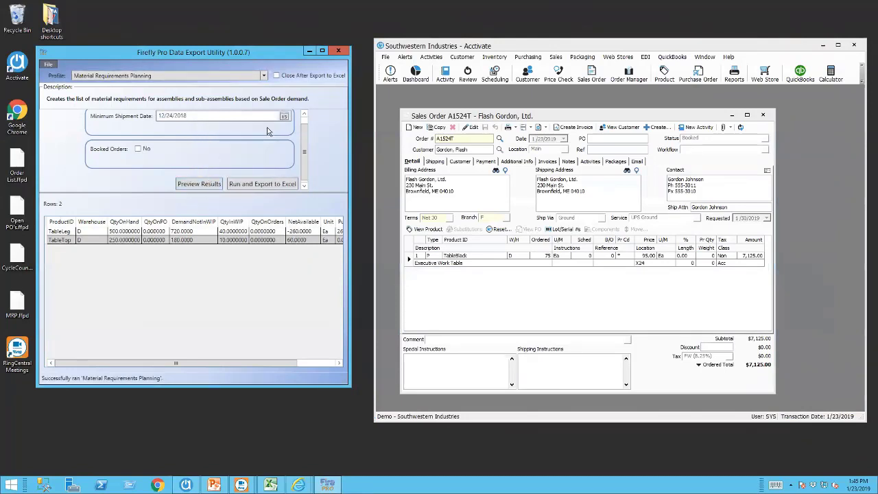
Set the minimum shipment date to 2/5/2019, re-include booked orders, and refresh the preview.
click(285, 116)
click(266, 131)
click(266, 131)
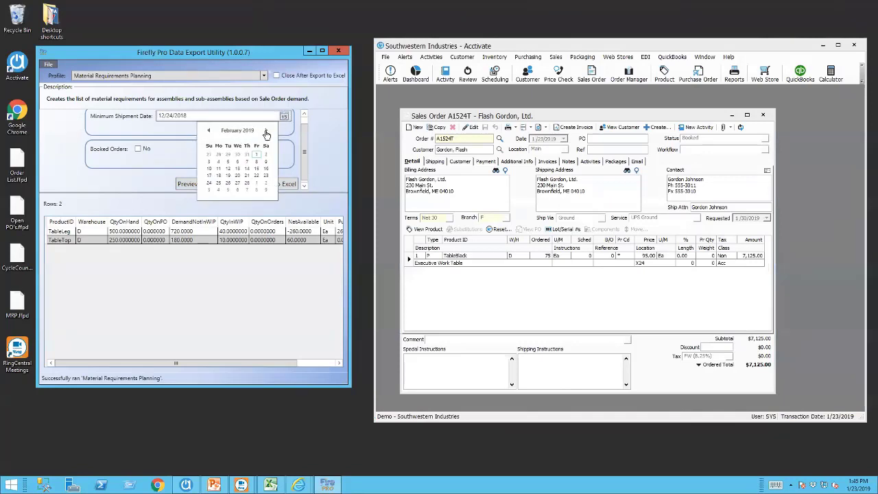
click(227, 161)
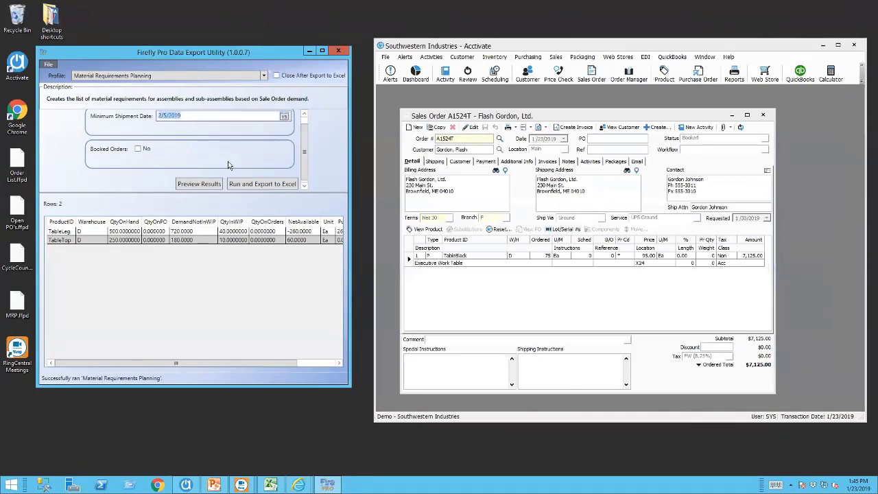
click(195, 184)
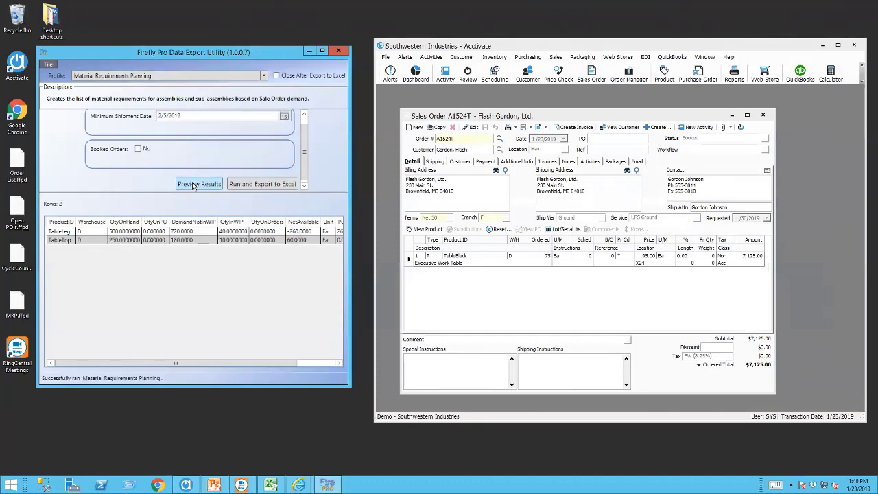
click(137, 149)
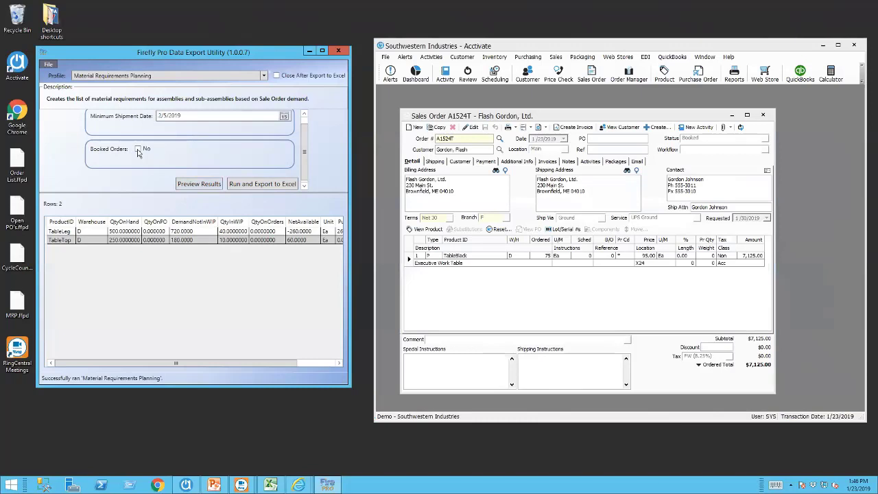
click(206, 184)
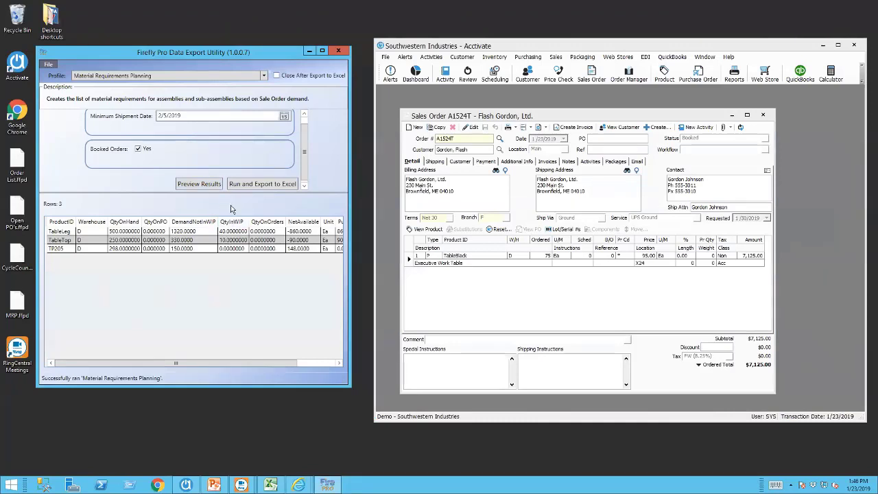
Export the MRP results to Excel and review PurchaseQtyNeeded: TableLeg 880, TableTop 90, TP205 0.
click(271, 185)
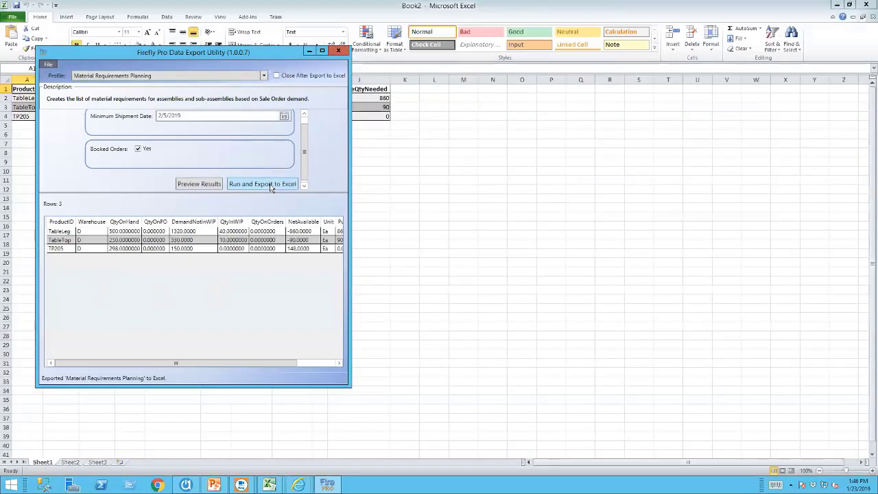
click(309, 53)
click(305, 160)
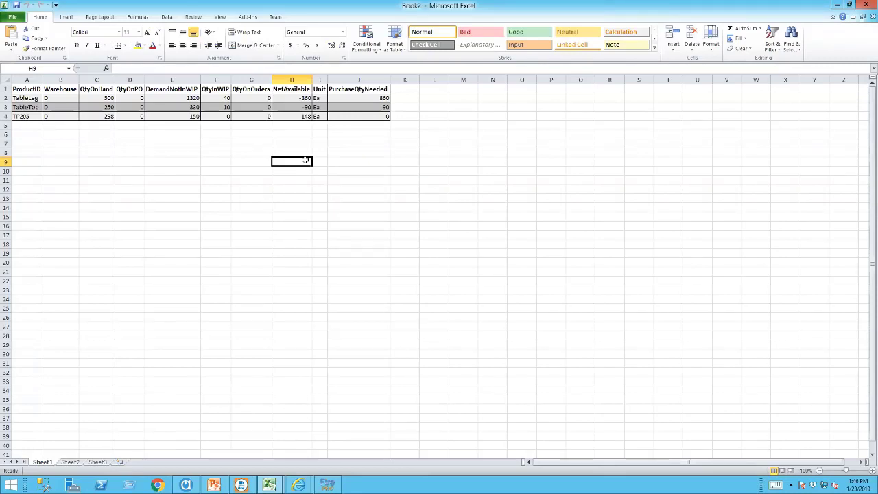
Minimize Excel, switch to the PowerPoint deck, and start the slide show from the beginning.
click(837, 5)
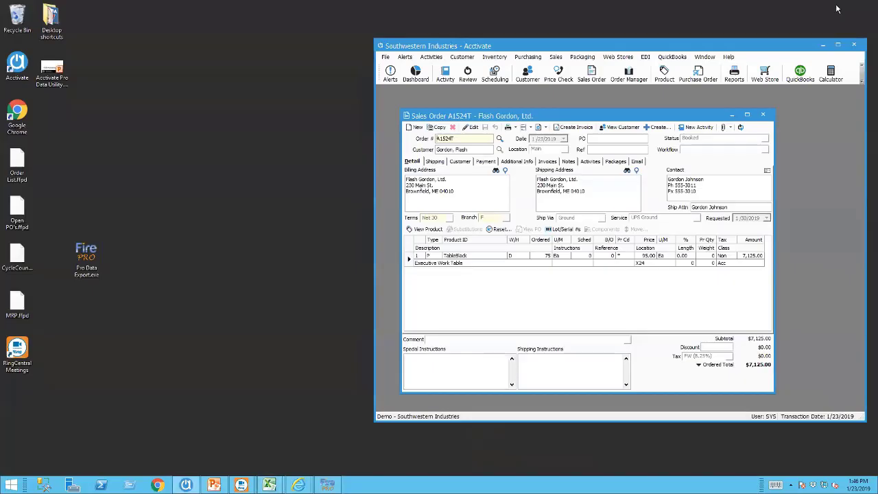
mouse_move(241, 485)
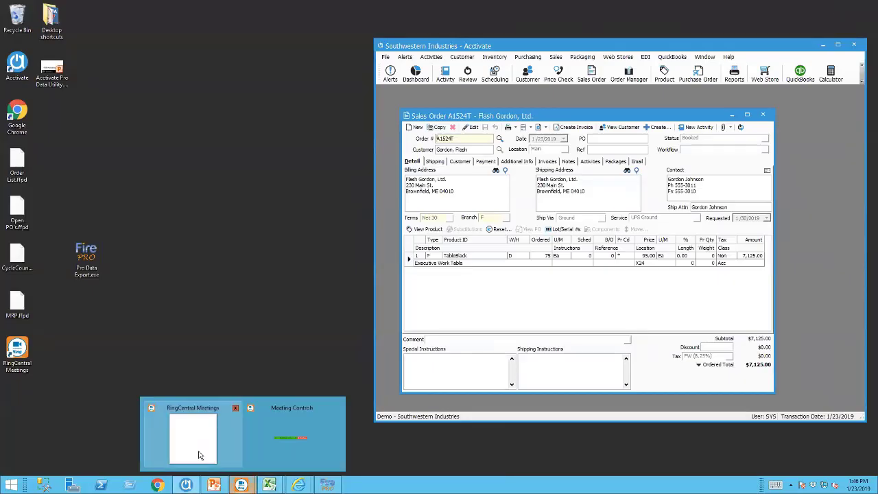
click(288, 433)
key(alt+Tab)
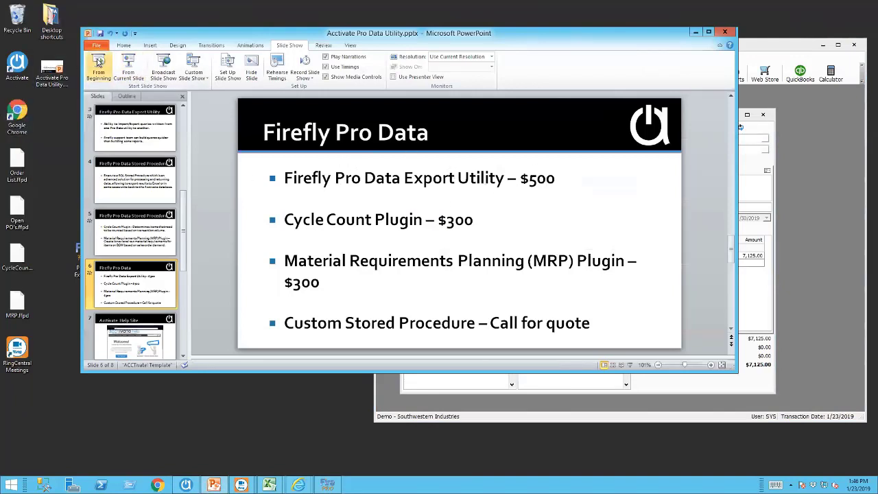
click(129, 62)
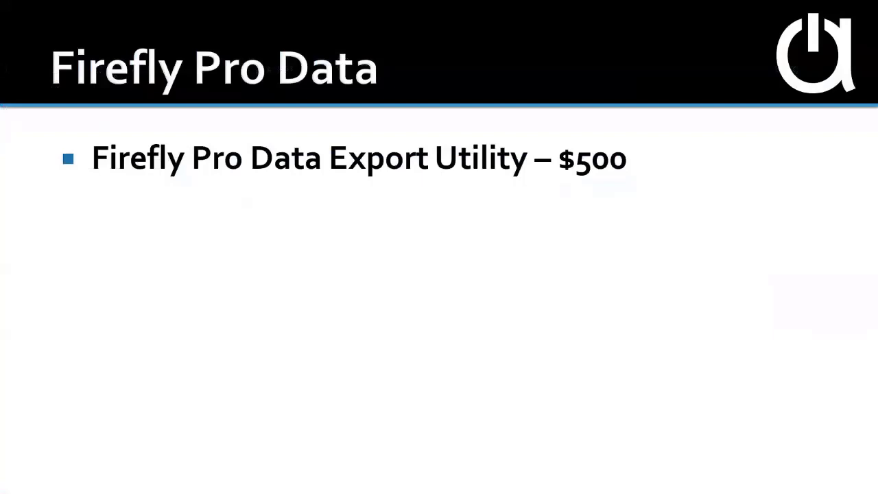